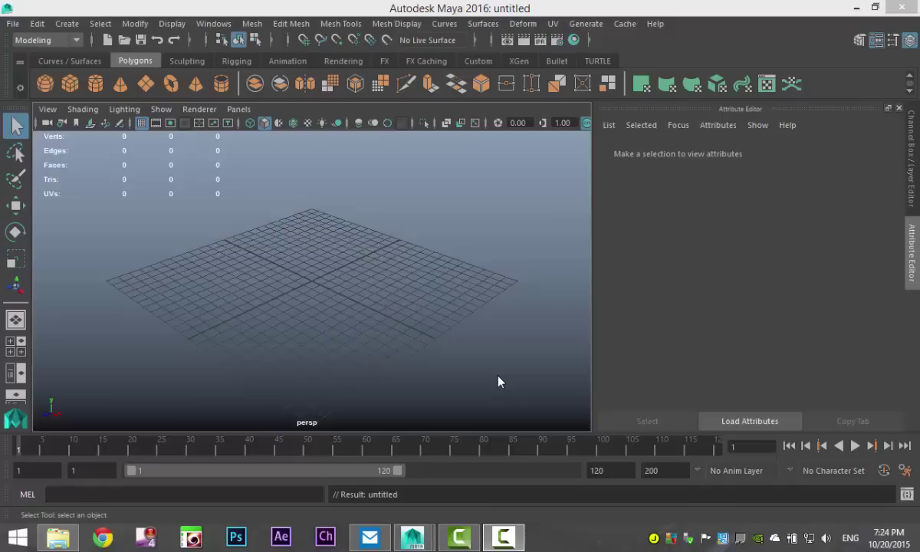
Draw a tall polygon cylinder, pCylinder1, on the grid of the empty scene.
{"action": "left_click_drag", "start_coordinate": [341, 291], "coordinate": [324, 85], "text": "alt"}
{"action": "left_click", "coordinate": [96, 87]}
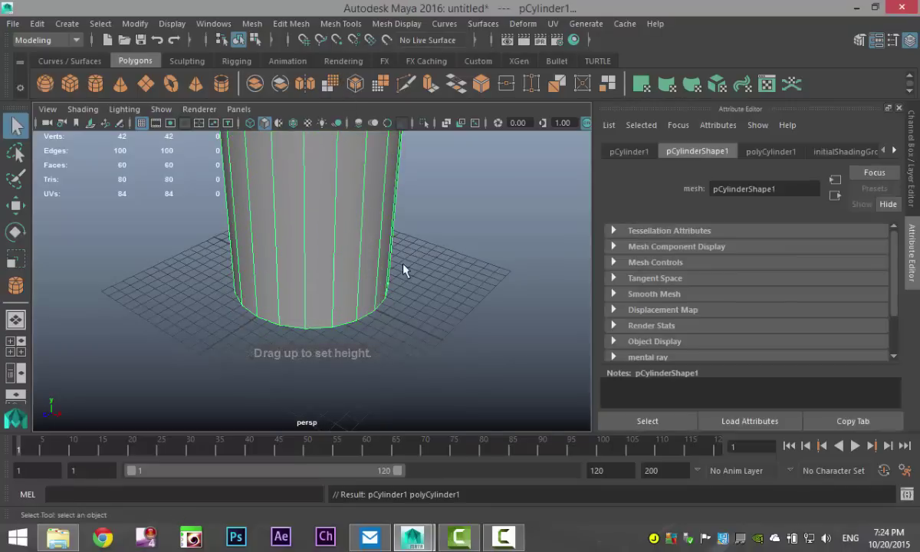
{"action": "left_click_drag", "start_coordinate": [404, 270], "coordinate": [415, 338], "text": "alt"}
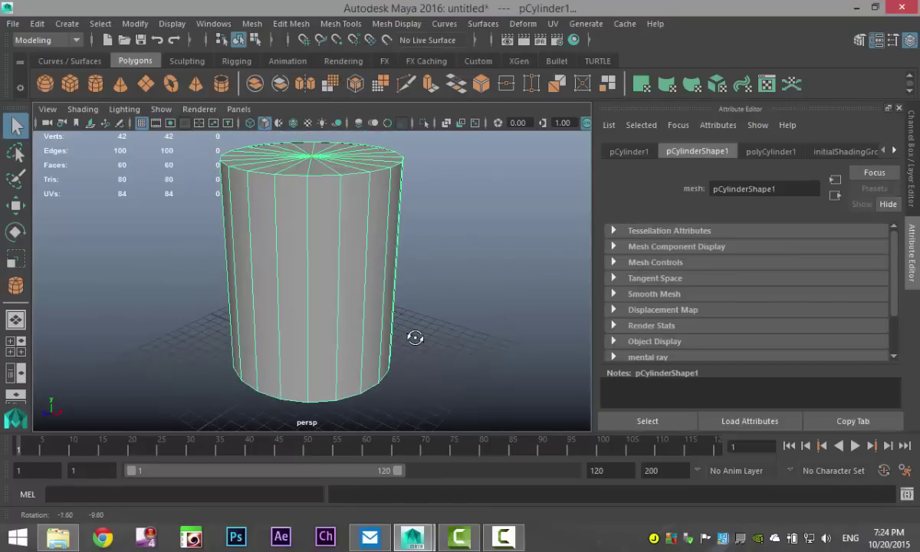
Set pCylinder1's Translate X, Y and Z to 0 in the Attribute Editor.
{"action": "left_click", "coordinate": [630, 153]}
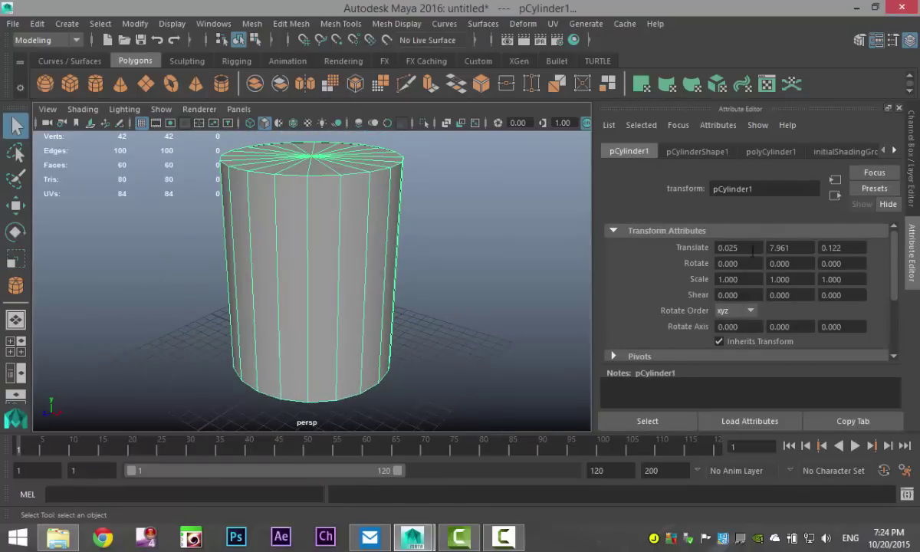
{"action": "type", "text": "0"}
{"action": "left_click", "coordinate": [800, 247]}
{"action": "type", "text": "0"}
{"action": "left_click", "coordinate": [845, 247]}
{"action": "type", "text": "0"}
{"action": "left_click", "coordinate": [800, 247]}
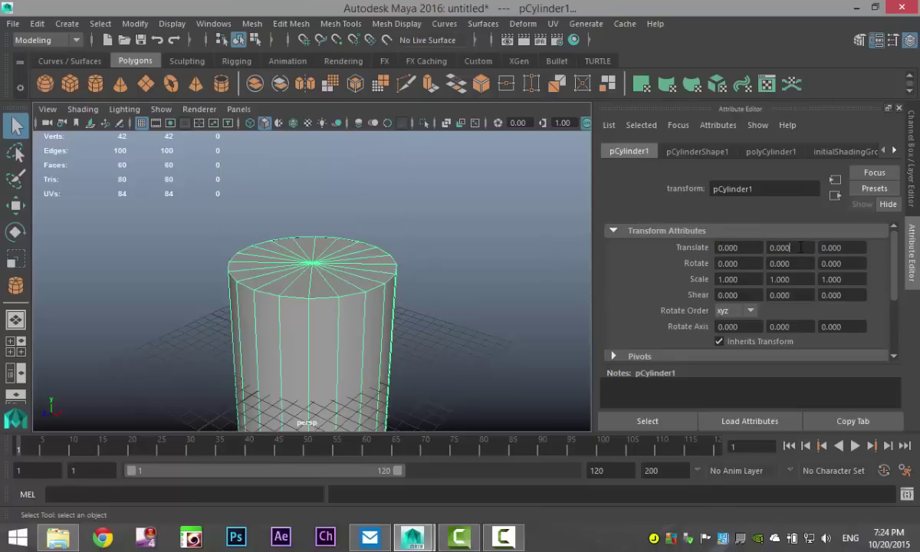
On polyCylinder1 set Subdivisions Axis 30, Caps 0 and Height 3.
{"action": "left_click", "coordinate": [776, 152]}
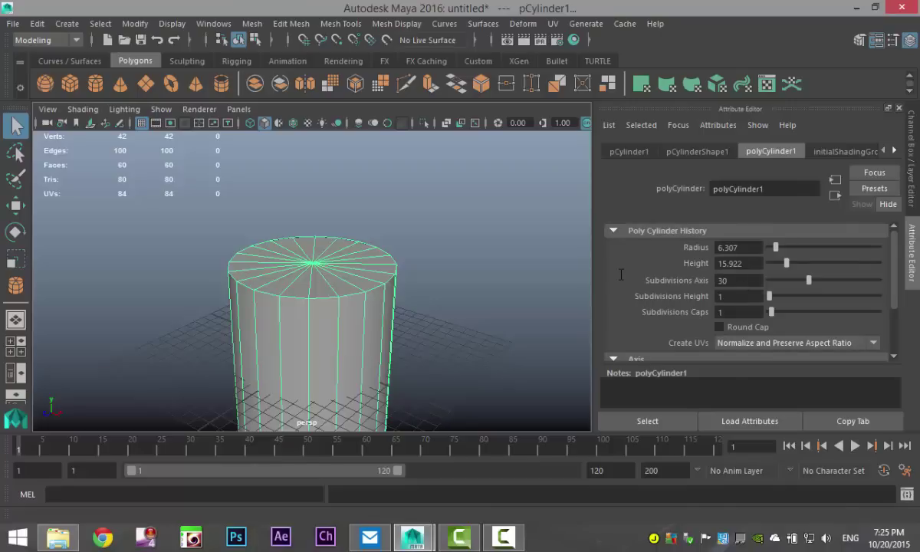
{"action": "type", "text": "30"}
{"action": "key", "text": "Return"}
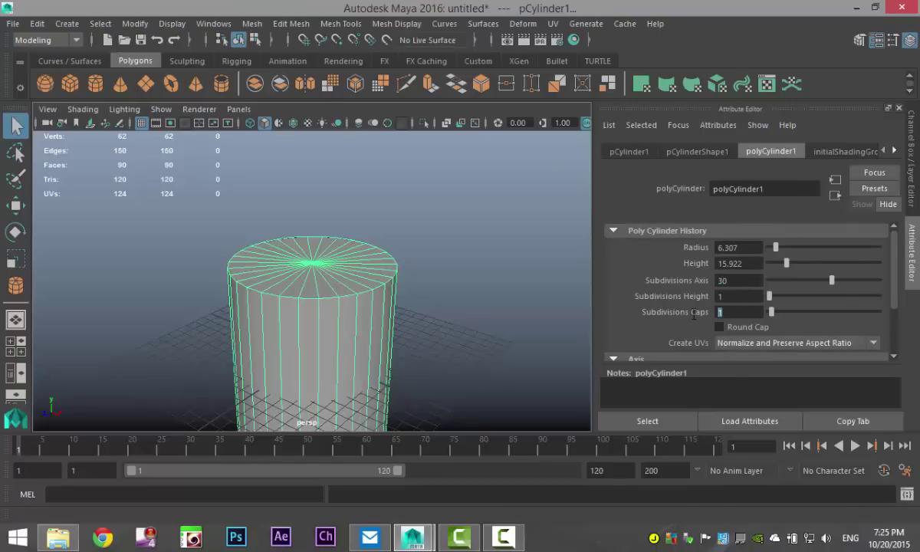
{"action": "key", "text": "Return"}
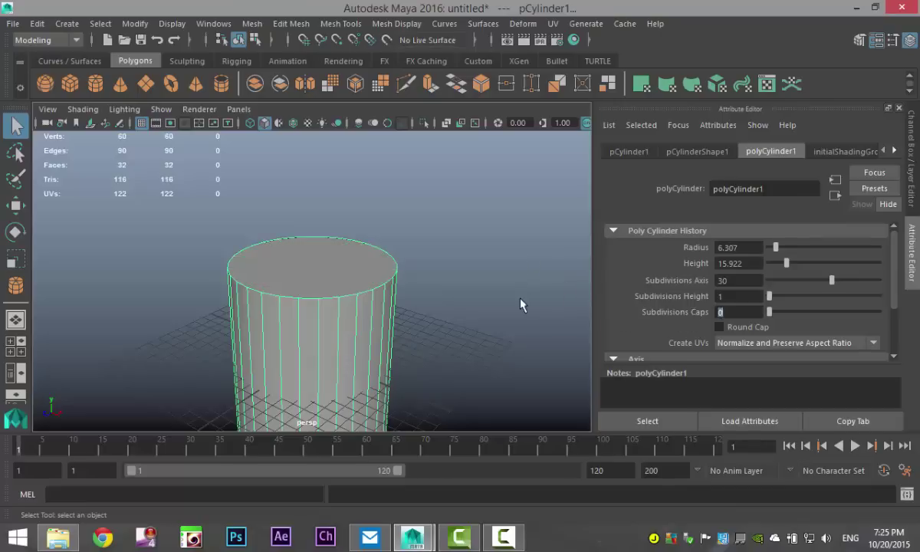
{"action": "left_click_drag", "start_coordinate": [520, 304], "coordinate": [586, 293], "text": "alt"}
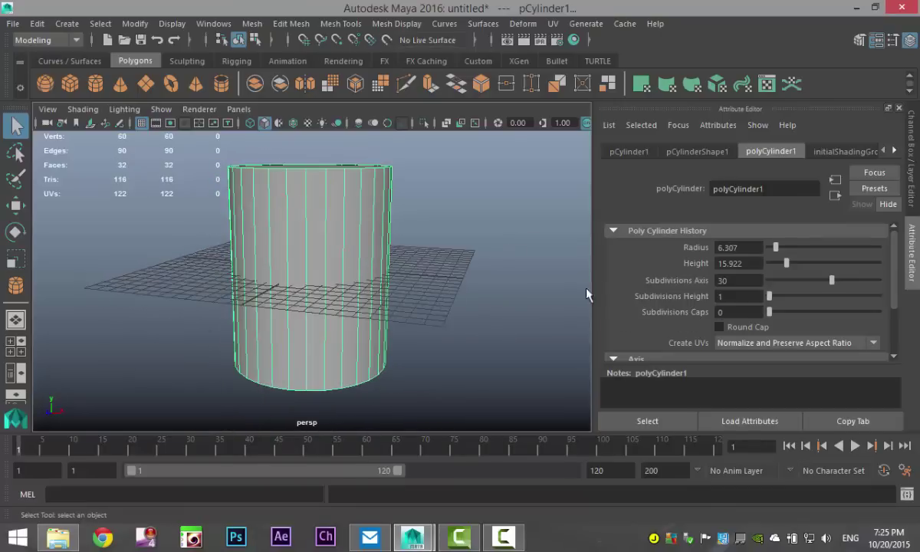
{"action": "left_click_drag", "start_coordinate": [771, 301], "coordinate": [774, 301]}
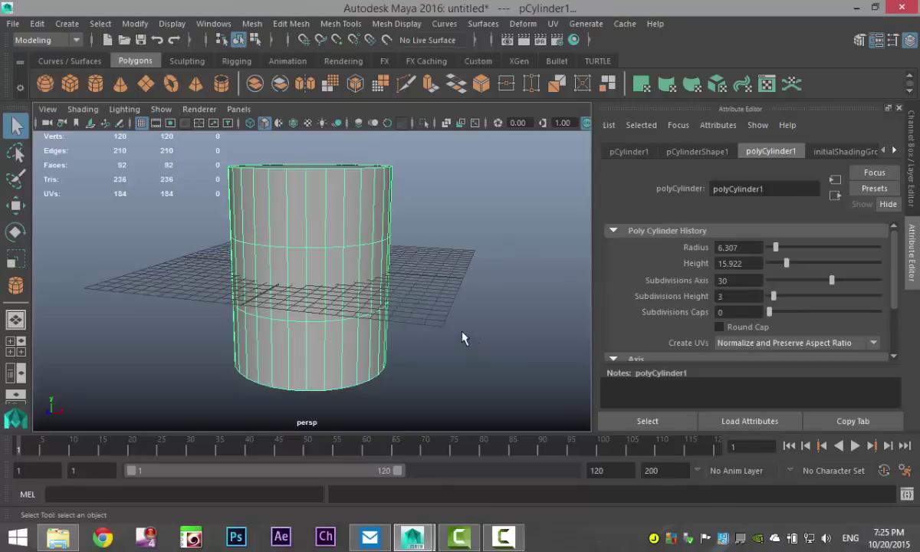
Select the cylinder's upper and lower horizontal edge loops in edge mode.
{"action": "left_click", "coordinate": [491, 342]}
{"action": "scroll", "coordinate": [485, 343], "scroll_direction": "up", "scroll_amount": 3}
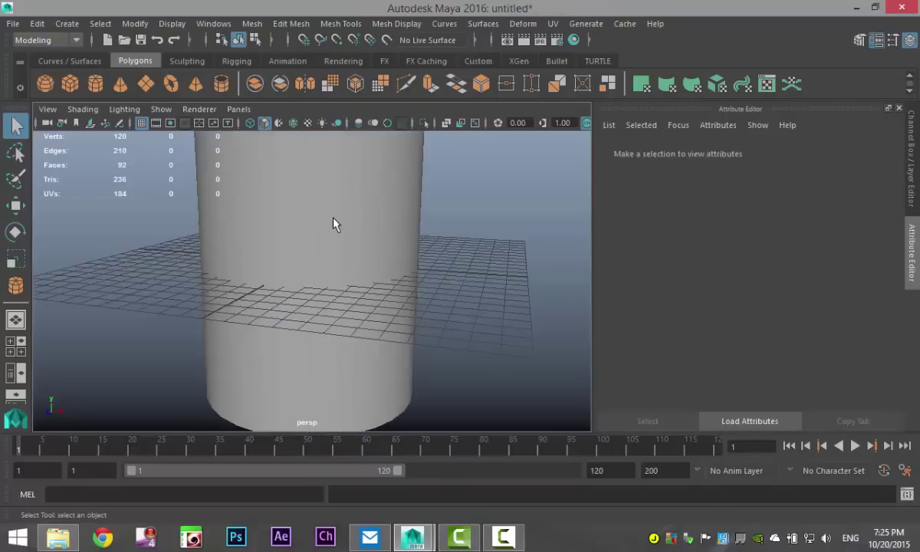
{"action": "left_click", "coordinate": [338, 230]}
{"action": "left_click_drag", "start_coordinate": [366, 349], "coordinate": [374, 345], "text": "alt"}
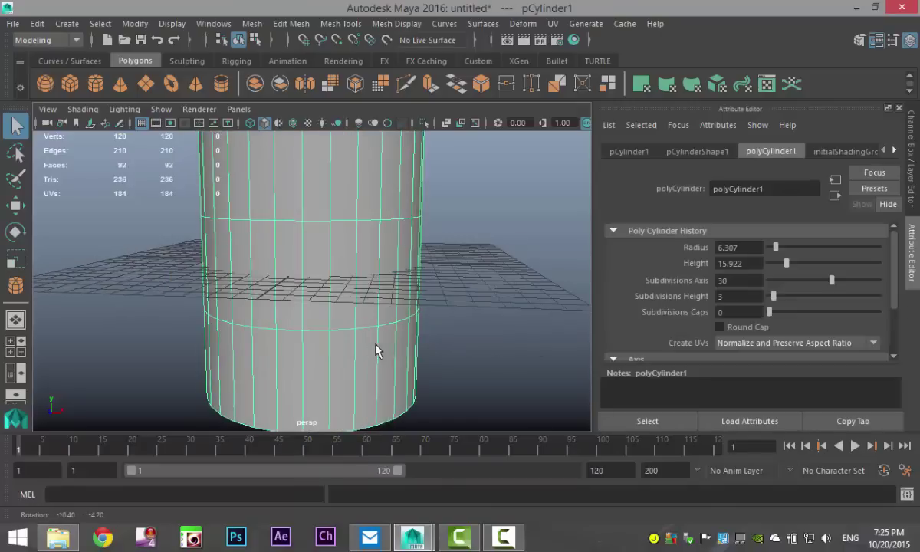
{"action": "right_click_drag", "start_coordinate": [321, 229], "coordinate": [319, 86]}
{"action": "left_click", "coordinate": [313, 217]}
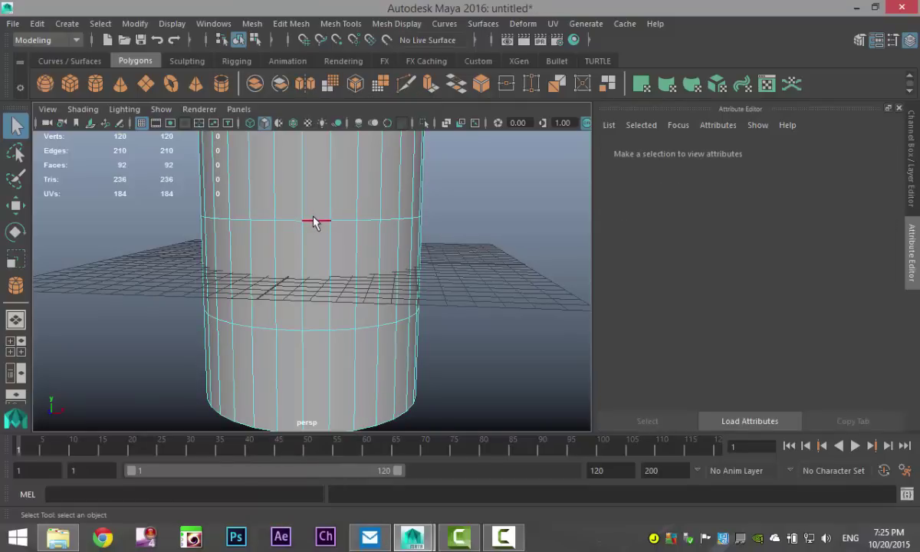
{"action": "double_click", "coordinate": [313, 220]}
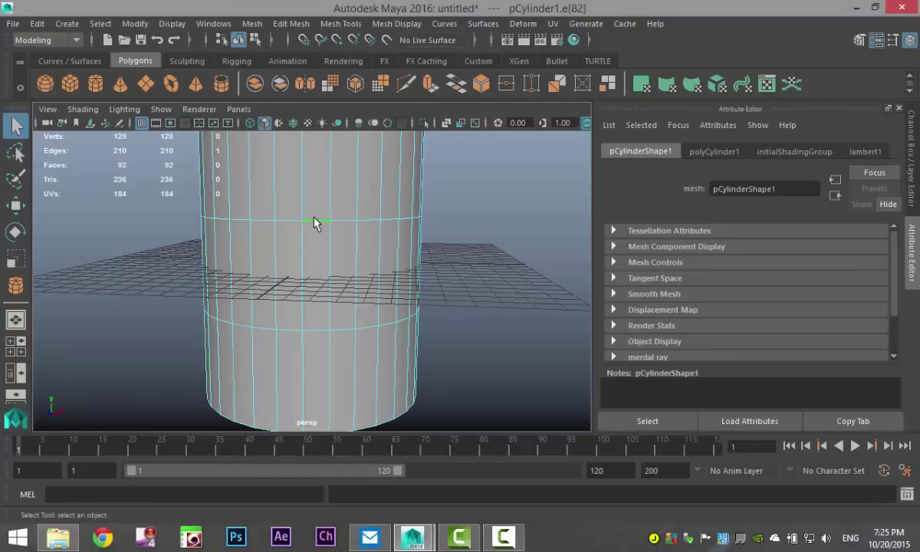
{"action": "double_click", "coordinate": [321, 338], "text": "shift"}
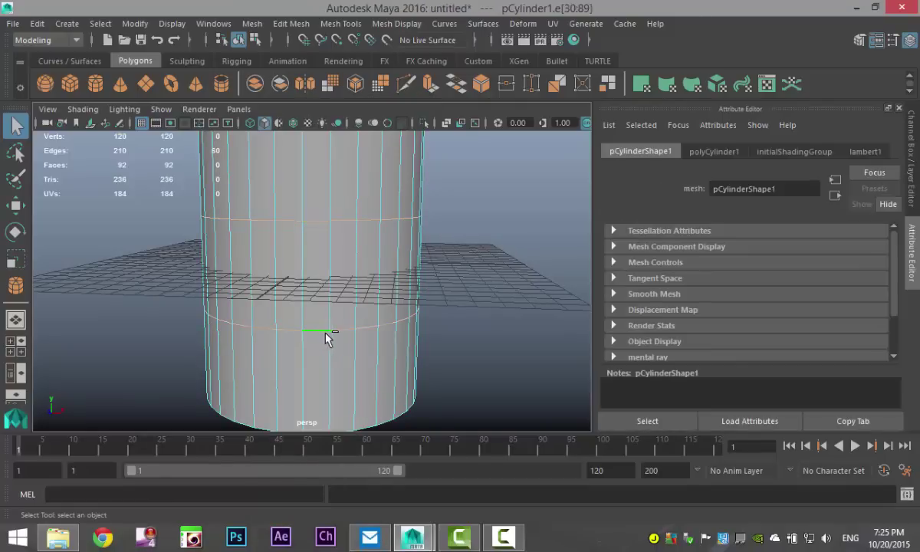
Bevel both edge loops with Edit Mesh > Bevel at a fraction of 0.03.
{"action": "left_click", "coordinate": [293, 24]}
{"action": "left_click", "coordinate": [299, 74]}
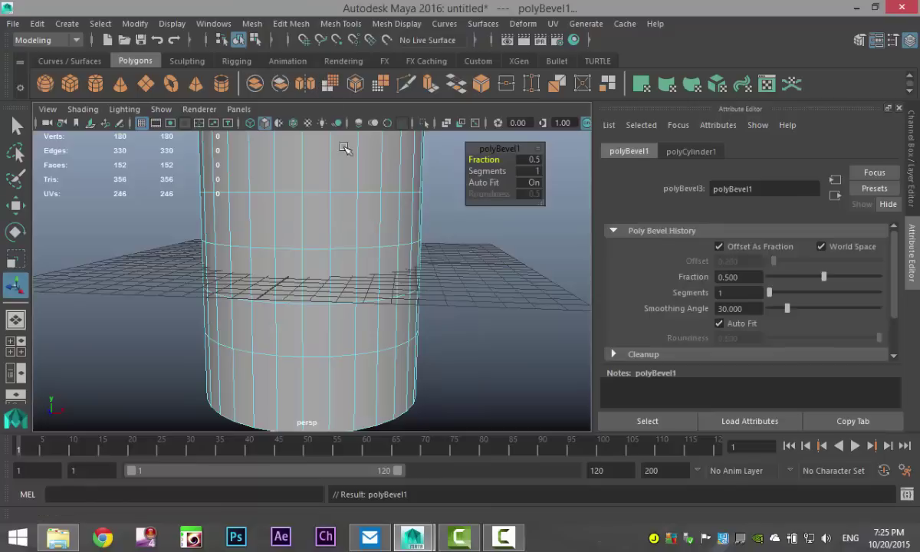
{"action": "left_click_drag", "start_coordinate": [487, 159], "coordinate": [494, 163]}
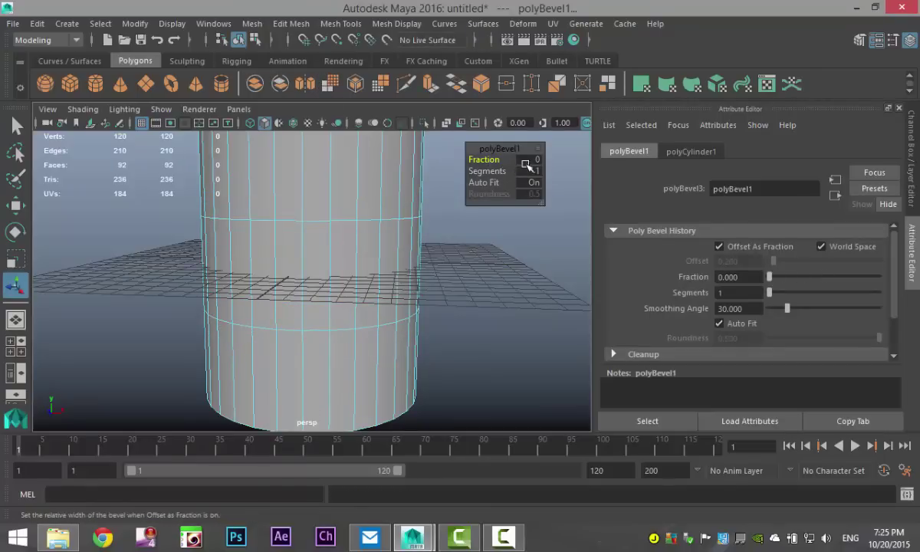
{"action": "left_click", "coordinate": [529, 160]}
{"action": "key", "text": "Return"}
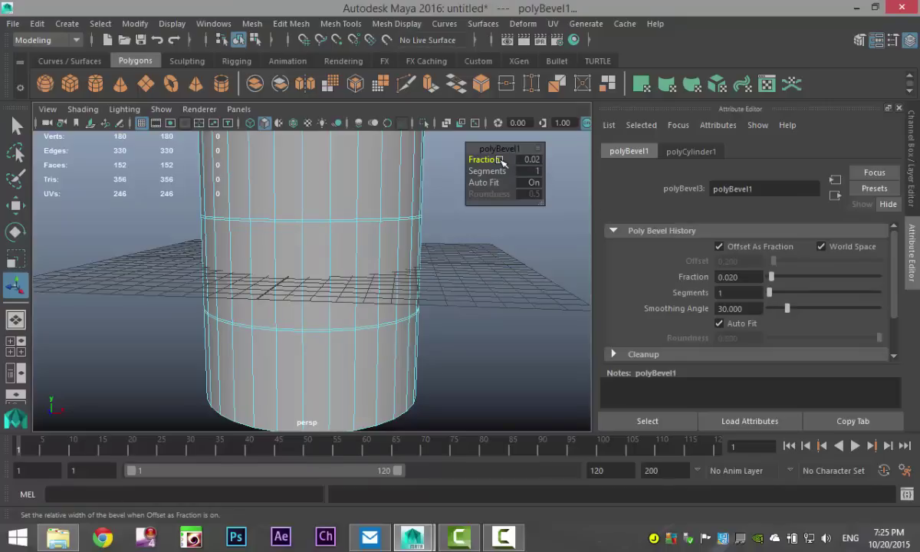
{"action": "left_click_drag", "start_coordinate": [502, 162], "coordinate": [503, 162]}
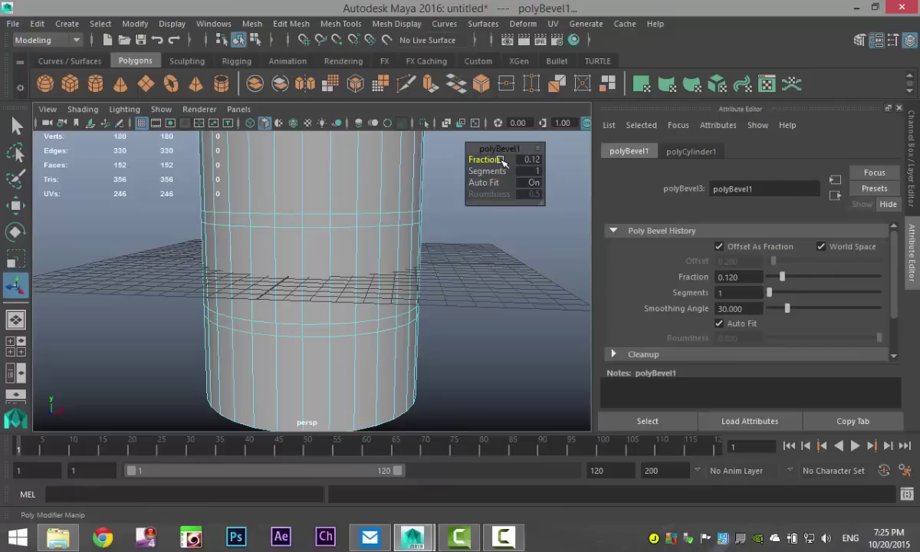
{"action": "left_click", "coordinate": [529, 159]}
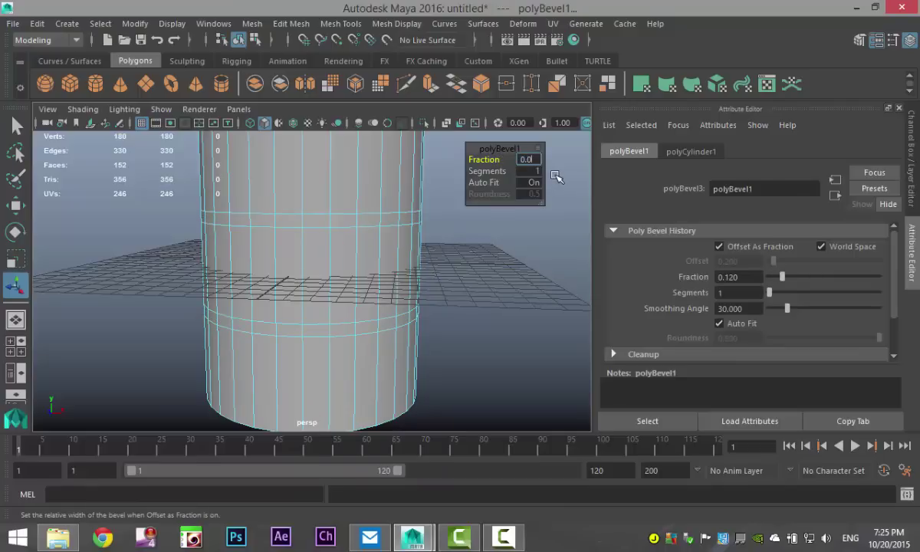
{"action": "type", "text": "0.03"}
{"action": "key", "text": "Return"}
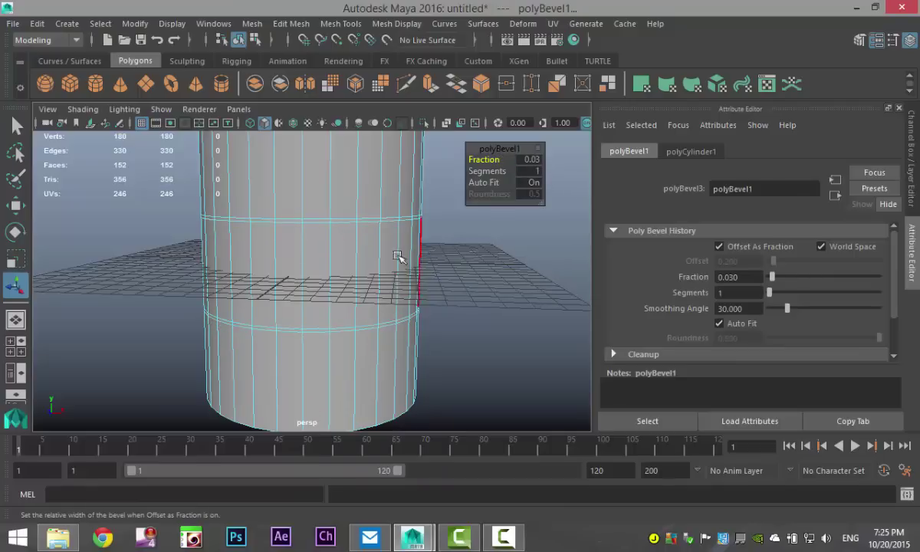
{"action": "left_click", "coordinate": [483, 314]}
{"action": "scroll", "coordinate": [396, 257], "scroll_direction": "up", "scroll_amount": 4}
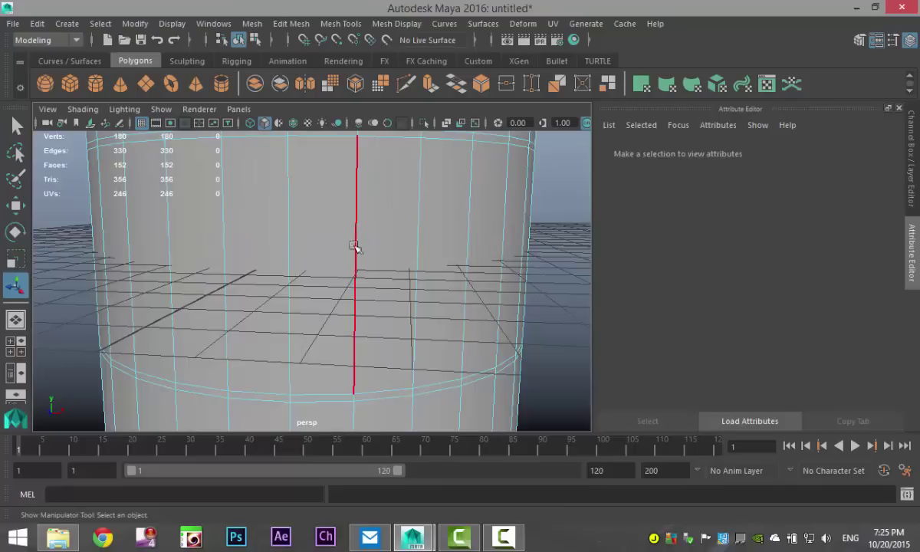
Select the two bevelled face bands around the cylinder.
{"action": "left_click_drag", "start_coordinate": [331, 228], "coordinate": [351, 235], "text": "alt"}
{"action": "right_click_drag", "start_coordinate": [350, 223], "coordinate": [355, 196]}
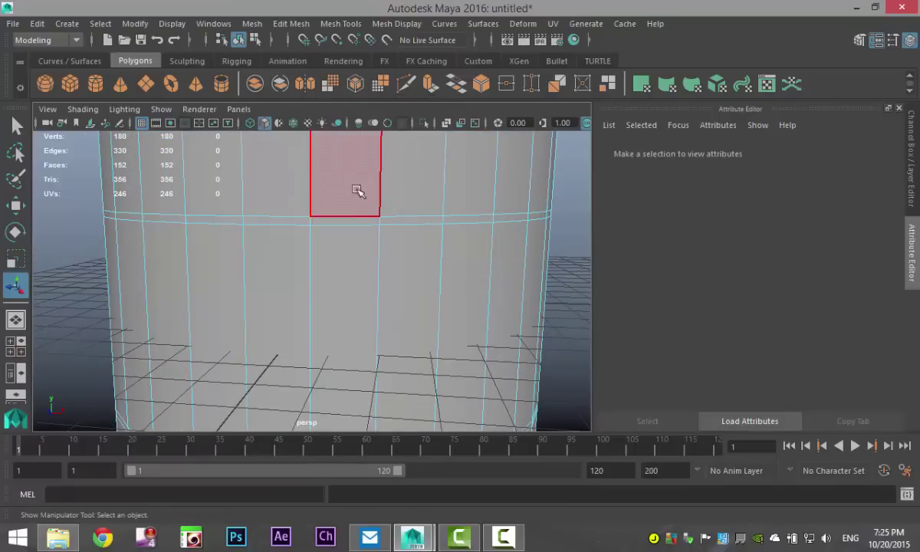
{"action": "left_click", "coordinate": [298, 220]}
{"action": "double_click", "coordinate": [382, 336], "text": "shift"}
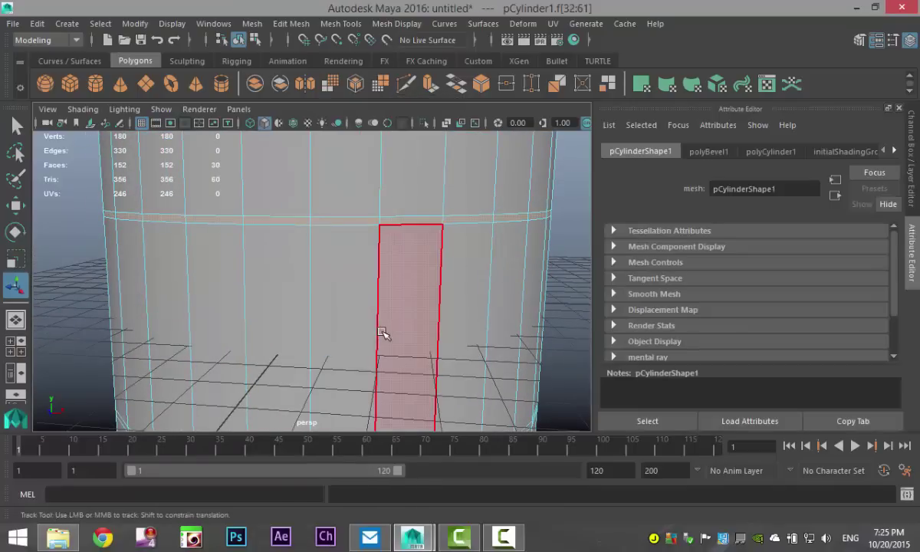
{"action": "left_click_drag", "start_coordinate": [382, 336], "coordinate": [326, 246], "text": "alt"}
{"action": "left_click", "coordinate": [323, 244], "text": "shift"}
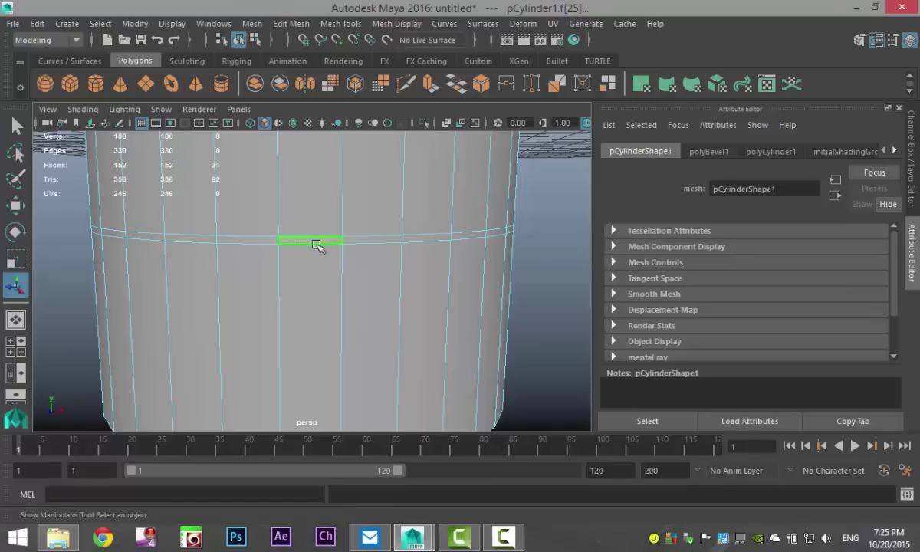
{"action": "double_click", "coordinate": [256, 243], "text": "shift"}
{"action": "scroll", "coordinate": [312, 269], "scroll_direction": "down", "scroll_amount": 3}
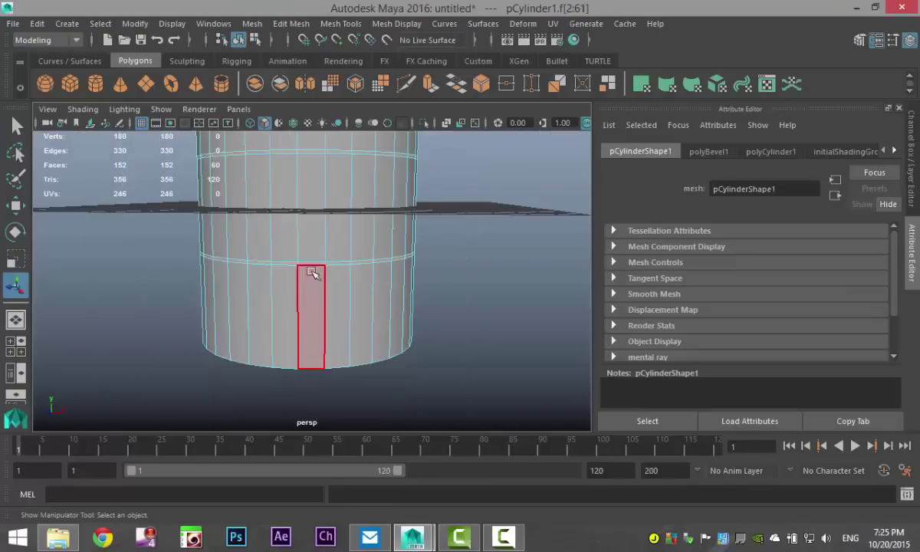
{"action": "left_click_drag", "start_coordinate": [312, 269], "coordinate": [469, 345], "text": "alt"}
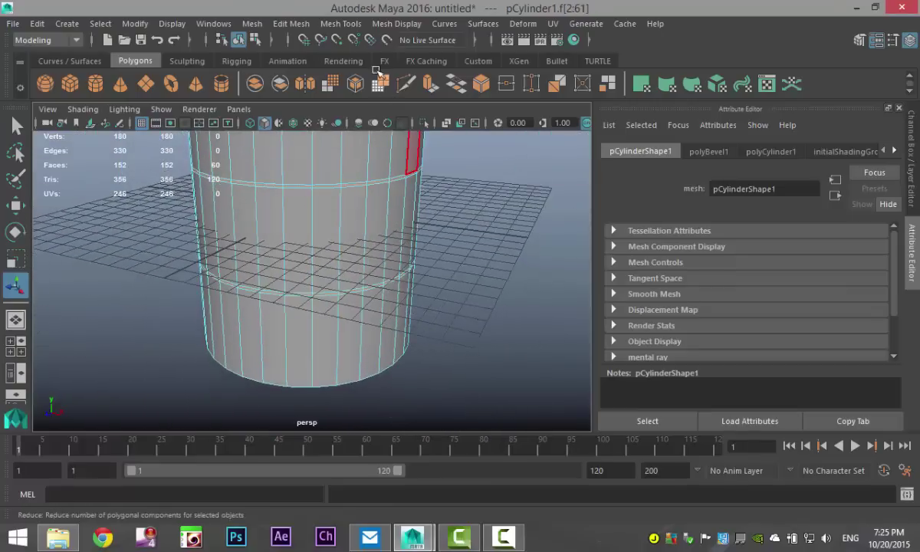
Extrude the face bands with thickness 0.2 into raised rings.
{"action": "left_click", "coordinate": [294, 24]}
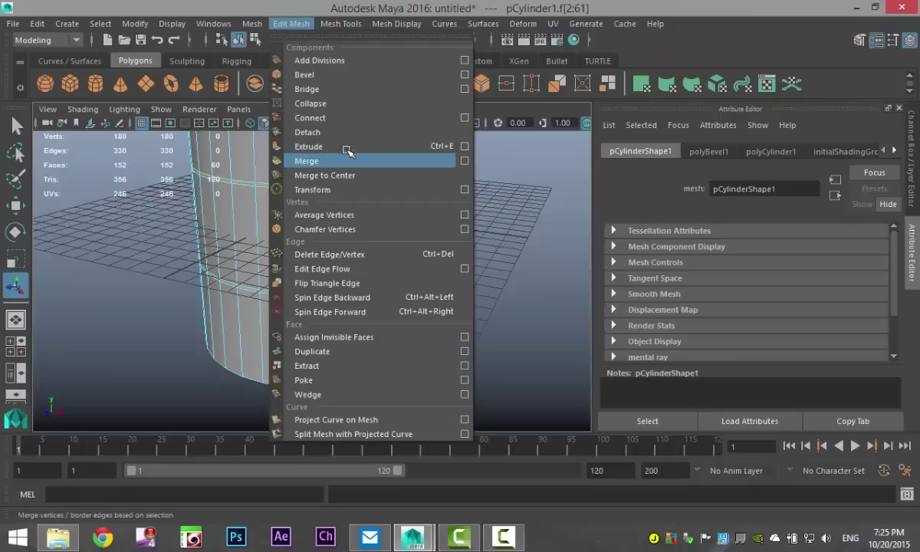
{"action": "left_click", "coordinate": [349, 146]}
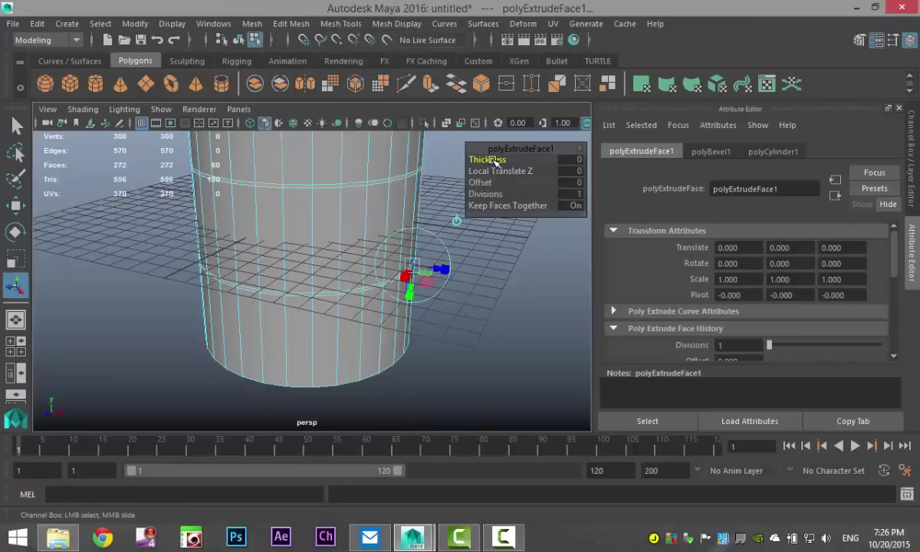
{"action": "left_click_drag", "start_coordinate": [493, 161], "coordinate": [496, 161]}
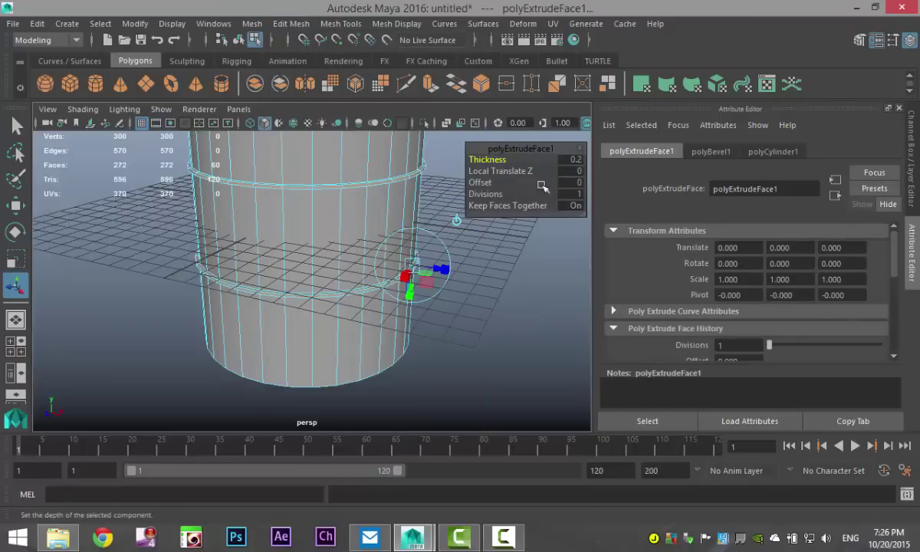
{"action": "left_click_drag", "start_coordinate": [447, 266], "coordinate": [509, 374], "text": "alt"}
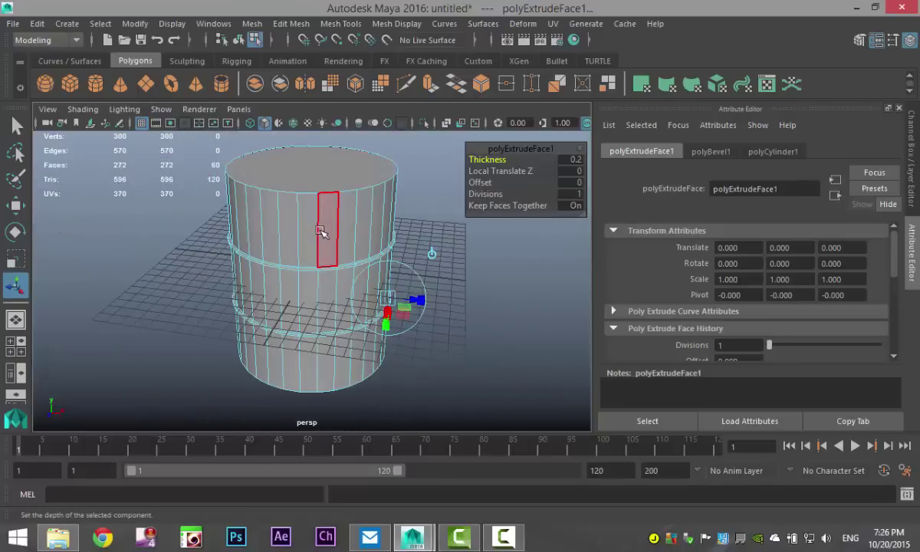
Preview the cylinder smoothed, then return to unsmoothed display looking down on it.
{"action": "right_click_drag", "start_coordinate": [321, 233], "coordinate": [390, 99]}
{"action": "left_click", "coordinate": [349, 207]}
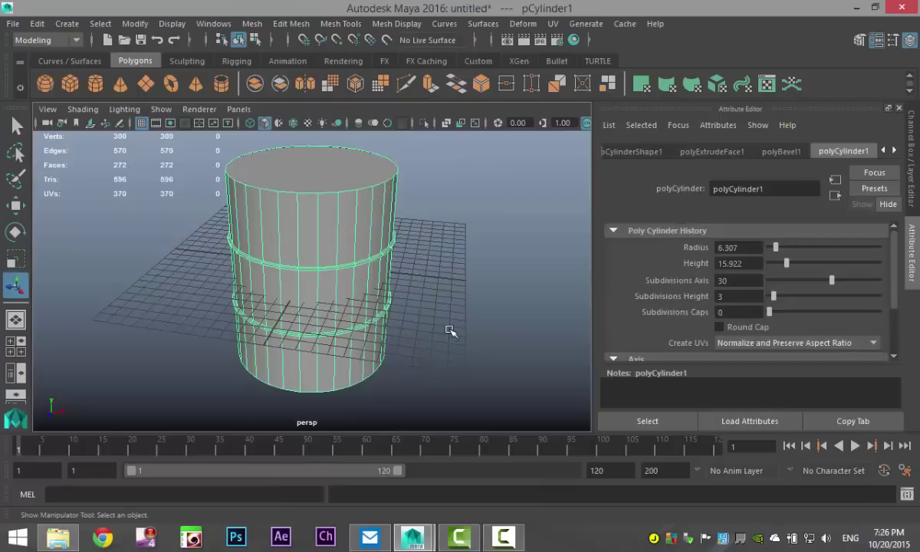
{"action": "key", "text": "3"}
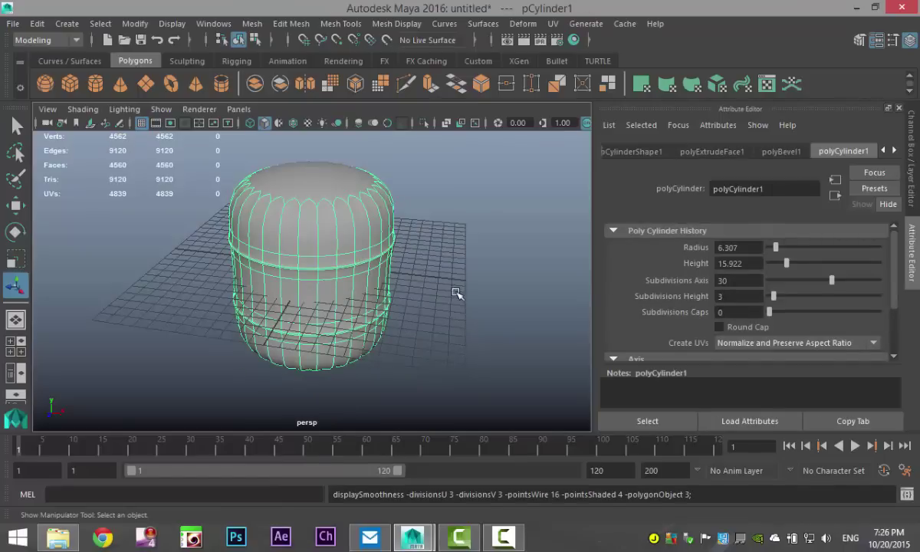
{"action": "scroll", "coordinate": [433, 279], "scroll_direction": "up", "scroll_amount": 4}
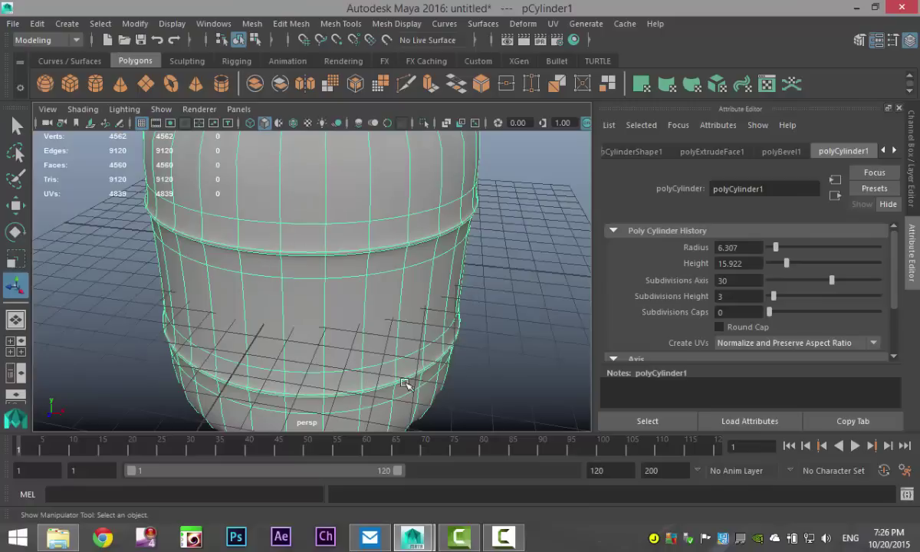
{"action": "key", "text": "1"}
{"action": "key", "text": "f"}
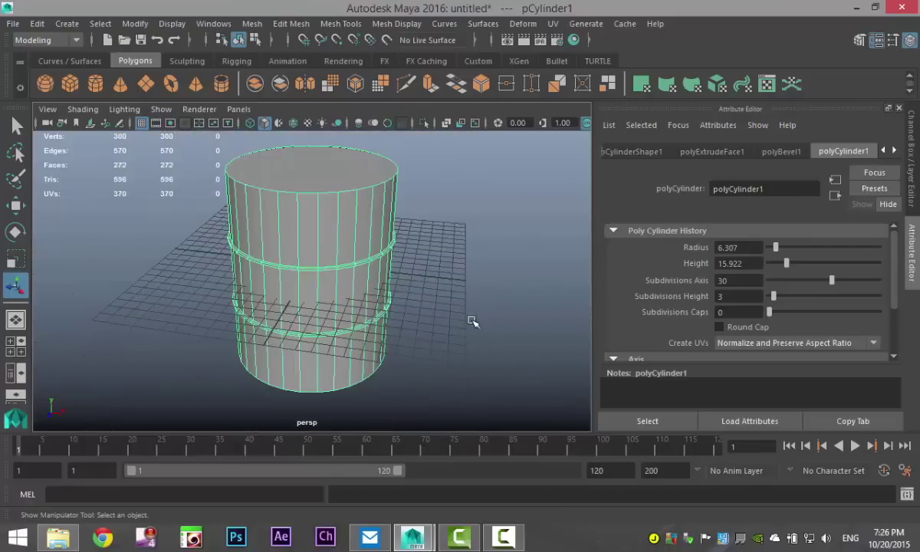
{"action": "left_click_drag", "start_coordinate": [473, 322], "coordinate": [477, 358], "text": "alt"}
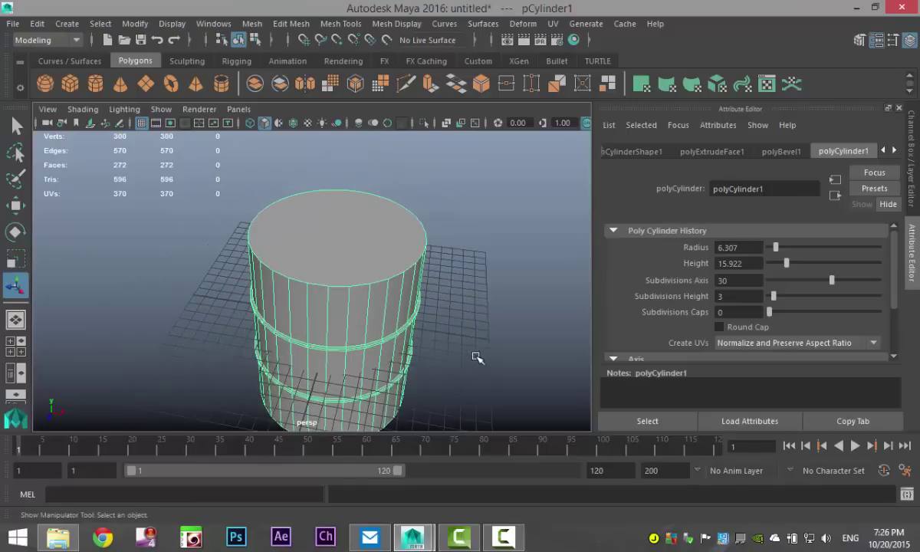
Select the cylinder's top and bottom cap faces.
{"action": "right_click_drag", "start_coordinate": [314, 220], "coordinate": [311, 156]}
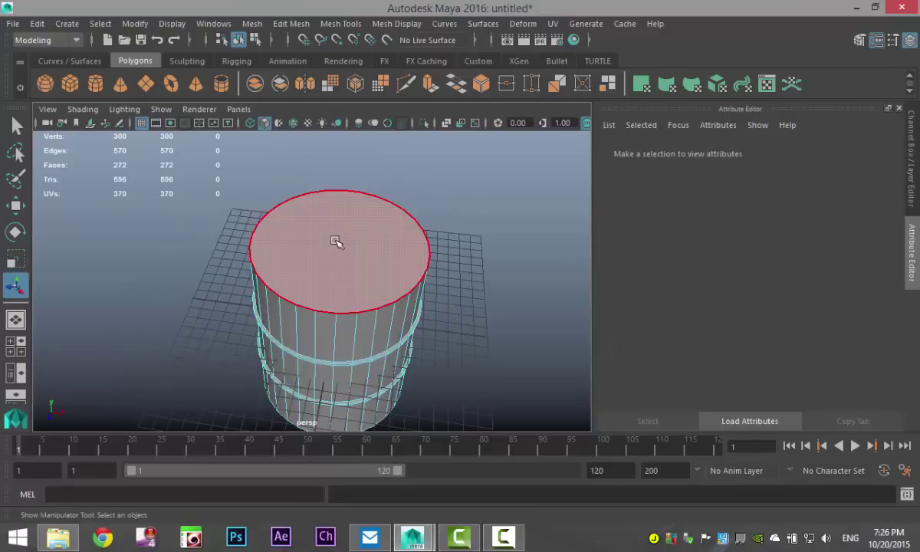
{"action": "left_click", "coordinate": [336, 242]}
{"action": "left_click_drag", "start_coordinate": [354, 273], "coordinate": [441, 281], "text": "alt"}
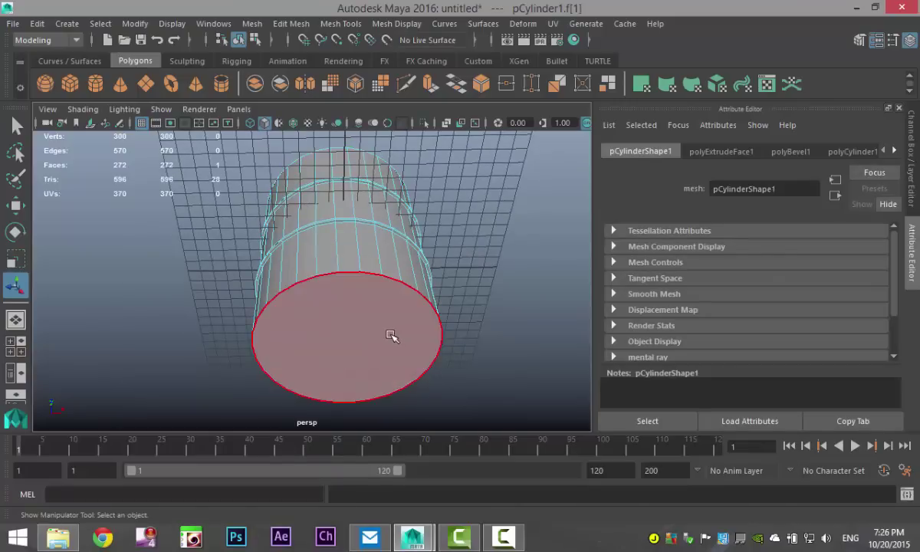
{"action": "left_click", "coordinate": [391, 336], "text": "shift"}
{"action": "left_click_drag", "start_coordinate": [391, 336], "coordinate": [507, 384], "text": "alt"}
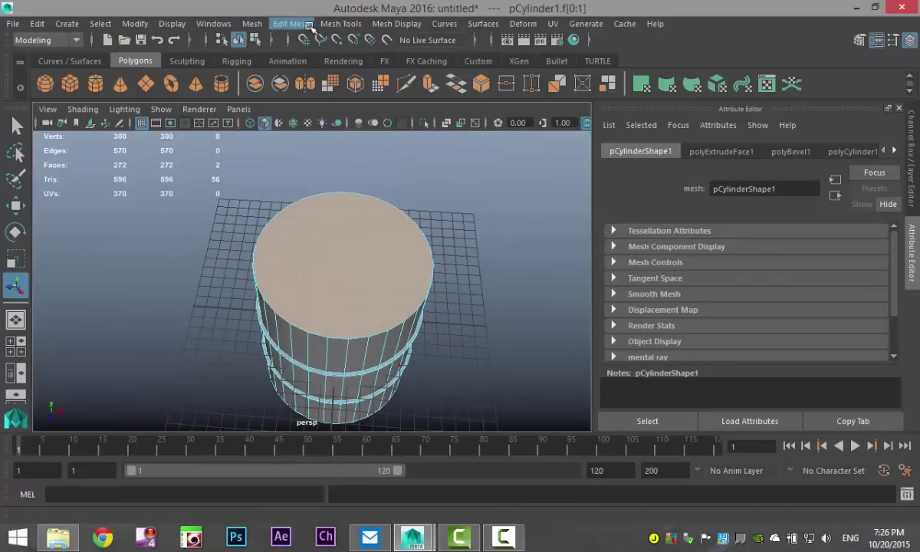
Extrude both caps with offset 0.2 and scale them to form an inset rim.
{"action": "left_click", "coordinate": [309, 26]}
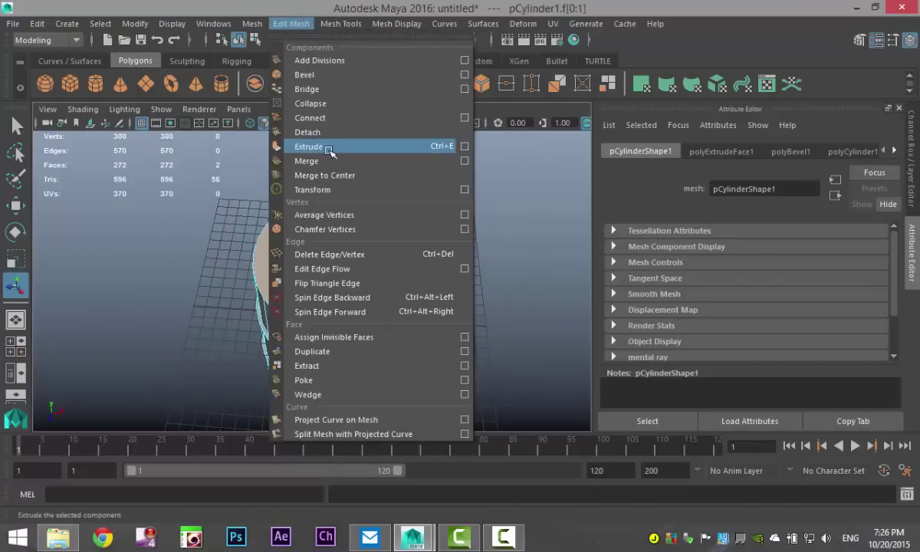
{"action": "left_click", "coordinate": [330, 154]}
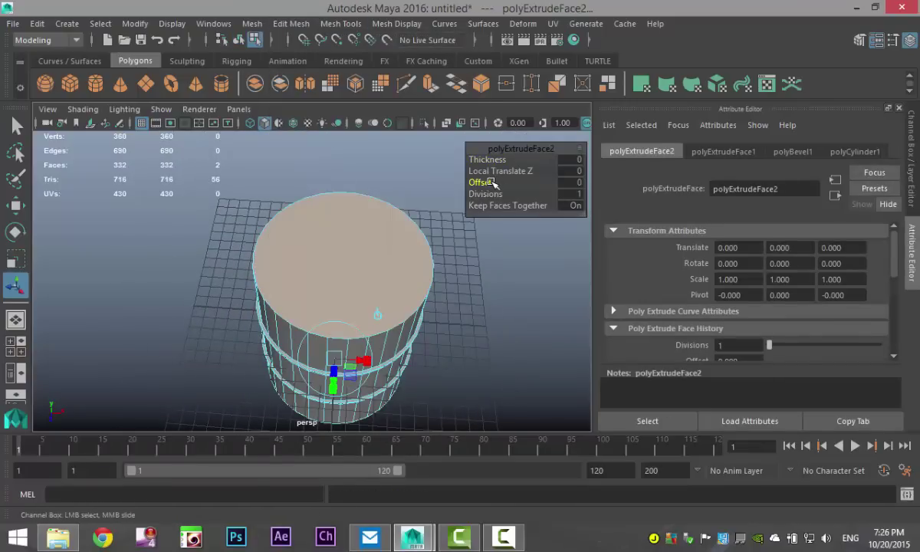
{"action": "middle_click_drag", "start_coordinate": [495, 184], "coordinate": [497, 184]}
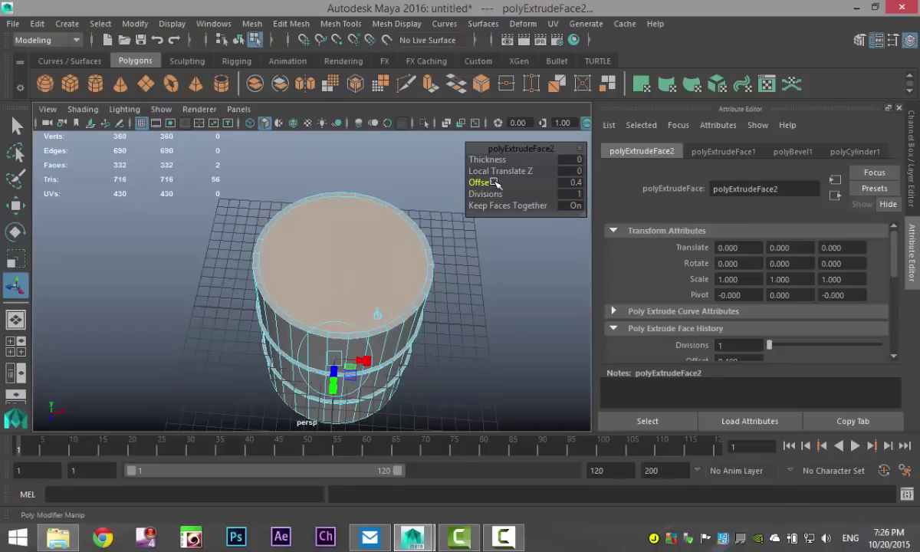
{"action": "middle_click_drag", "start_coordinate": [495, 183], "coordinate": [495, 185]}
{"action": "left_click_drag", "start_coordinate": [471, 300], "coordinate": [542, 281], "text": "alt"}
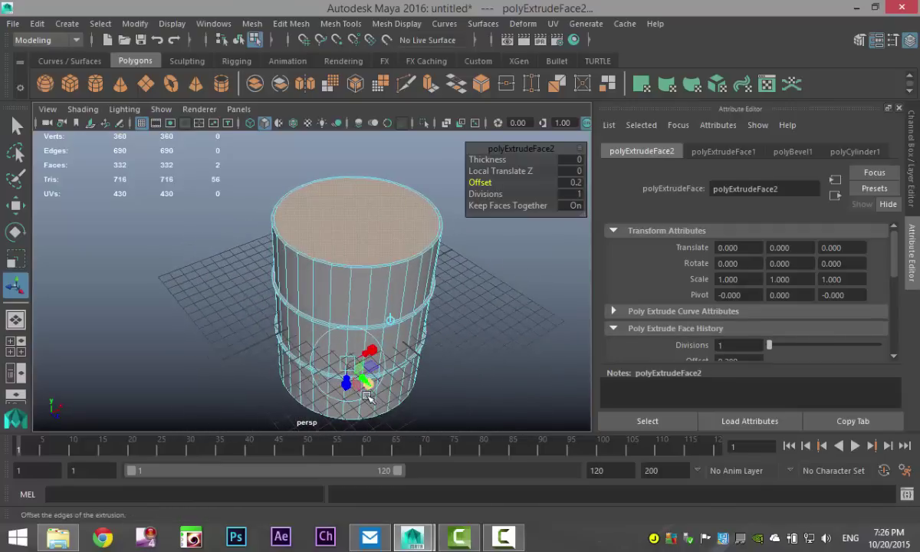
{"action": "left_click", "coordinate": [347, 386]}
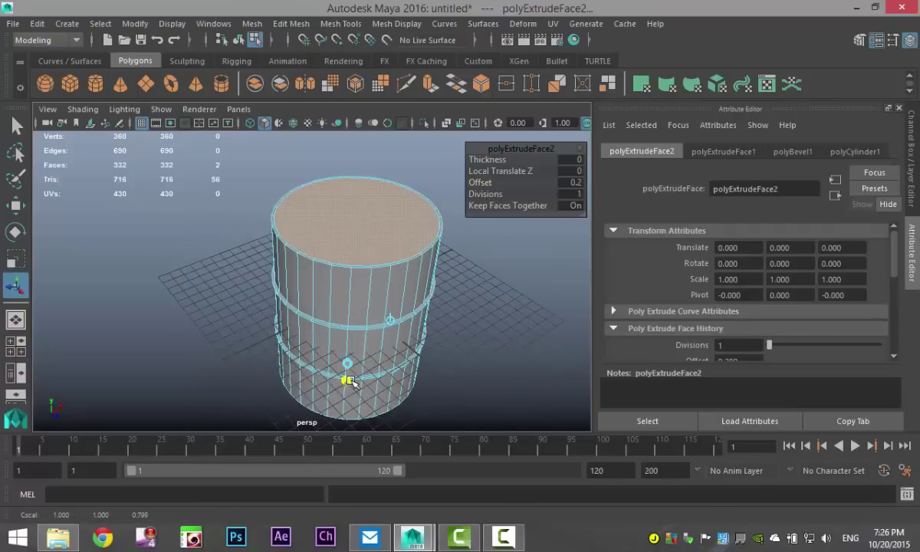
{"action": "left_click", "coordinate": [348, 364]}
{"action": "key", "text": "r"}
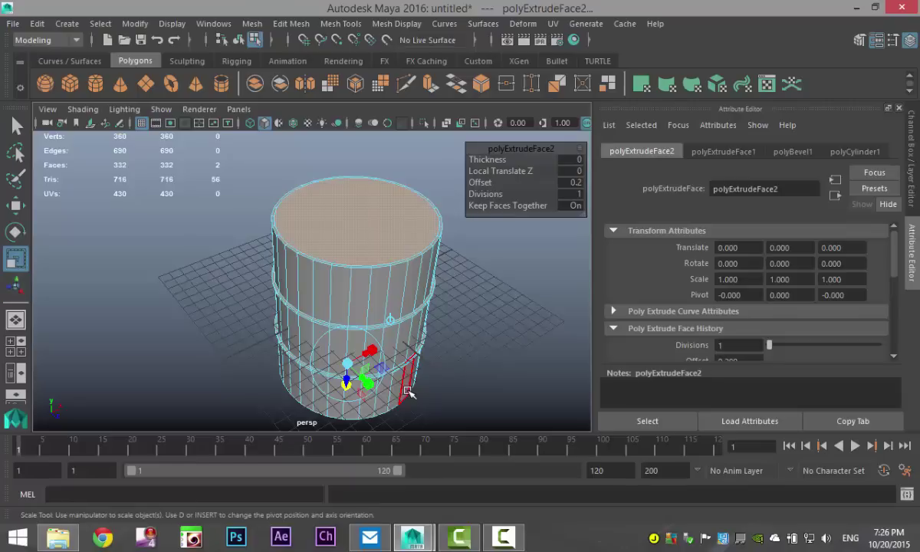
{"action": "left_click_drag", "start_coordinate": [353, 273], "coordinate": [353, 275]}
{"action": "left_click_drag", "start_coordinate": [387, 337], "coordinate": [391, 360], "text": "alt"}
Extrude the top face again with offset 5.4, insetting a small centre face.
{"action": "left_click", "coordinate": [537, 284]}
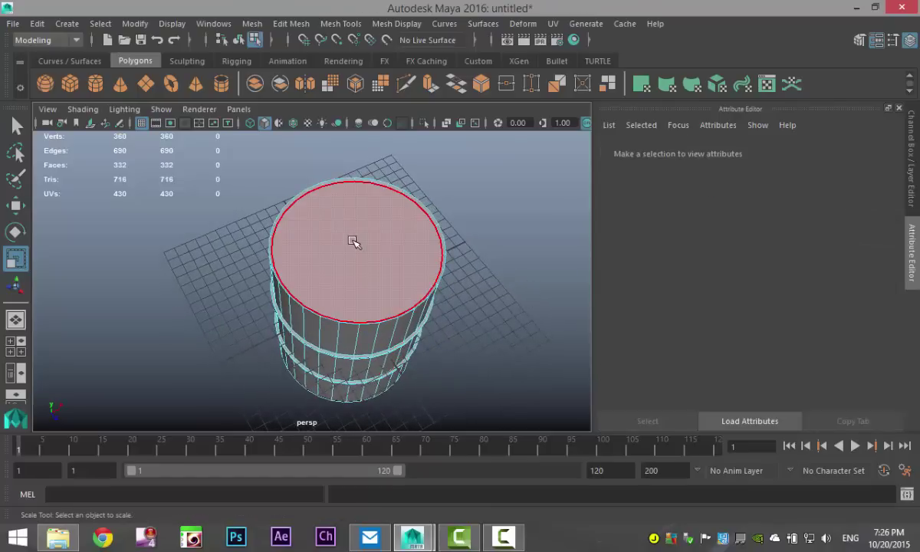
{"action": "left_click", "coordinate": [352, 241]}
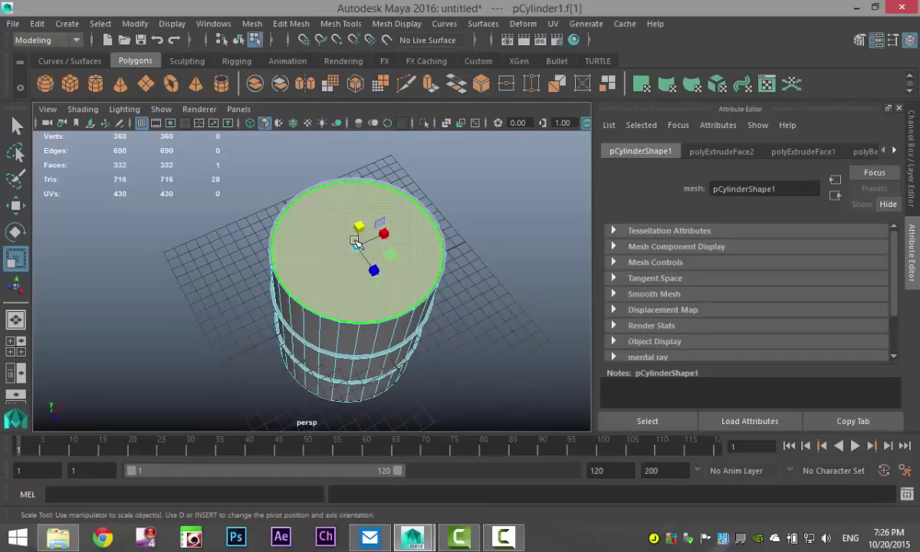
{"action": "left_click", "coordinate": [296, 25]}
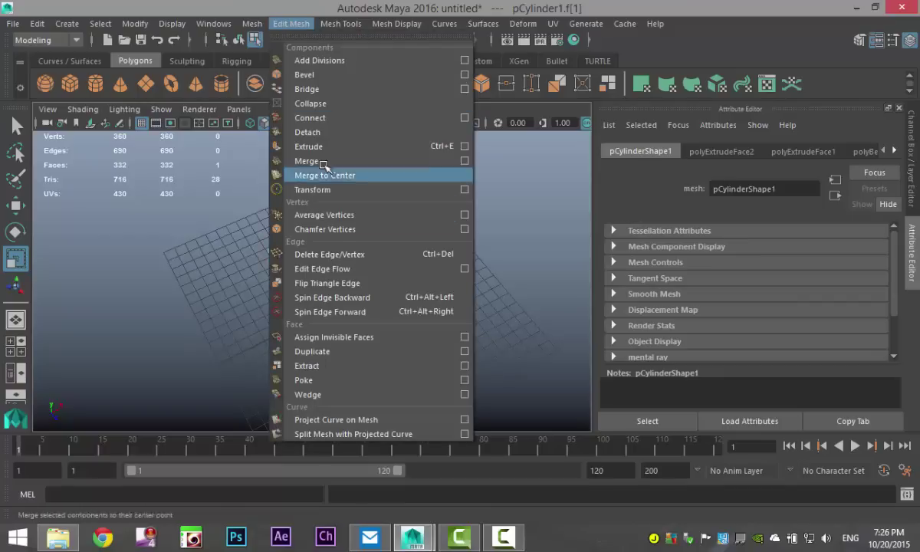
{"action": "left_click", "coordinate": [341, 146]}
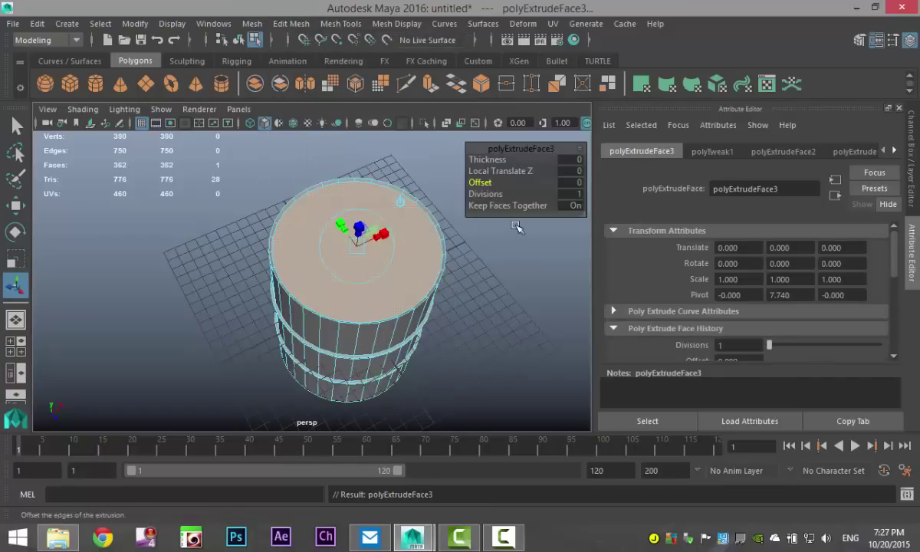
{"action": "left_click_drag", "start_coordinate": [488, 186], "coordinate": [509, 185]}
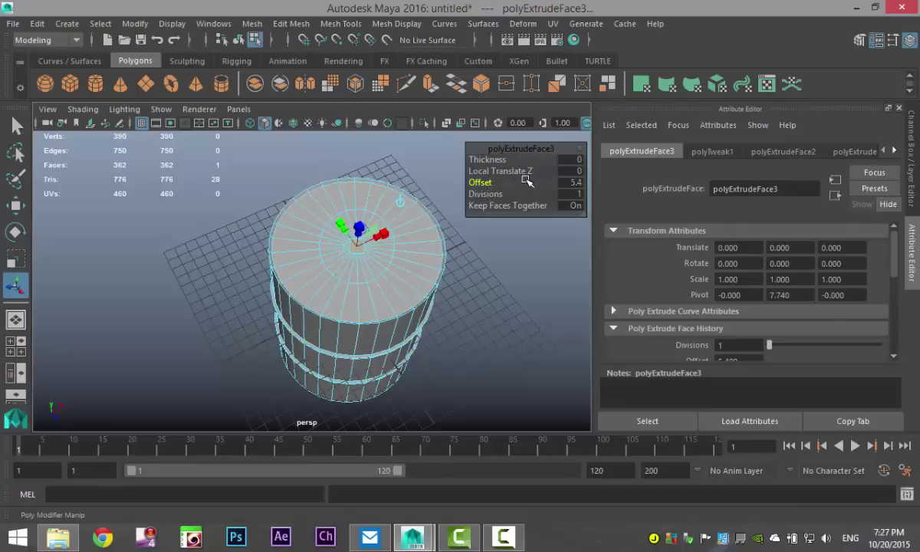
{"action": "scroll", "coordinate": [460, 318], "scroll_direction": "up", "scroll_amount": 3}
{"action": "left_click_drag", "start_coordinate": [460, 318], "coordinate": [433, 349], "text": "alt"}
Slide the top centre face along X toward the rim and delete it to open a hole.
{"action": "key", "text": "w"}
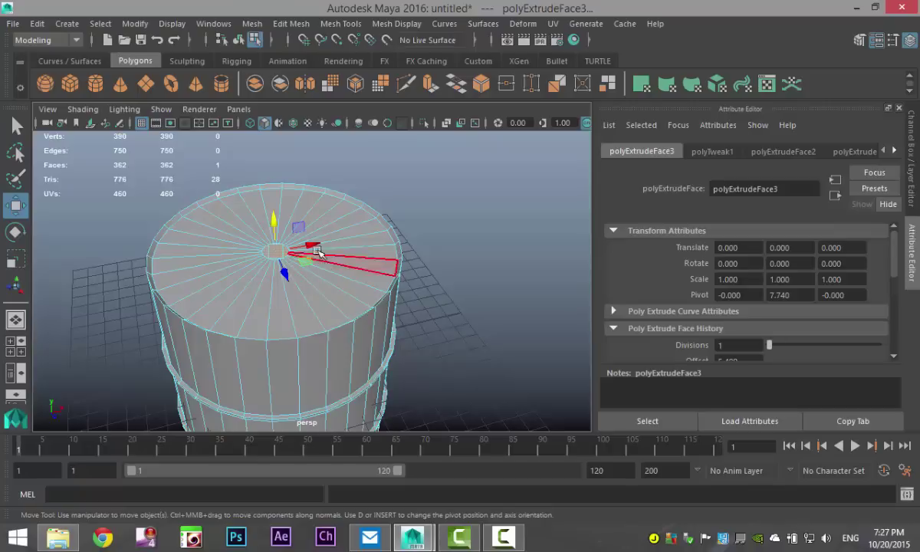
{"action": "left_click_drag", "start_coordinate": [316, 251], "coordinate": [222, 258]}
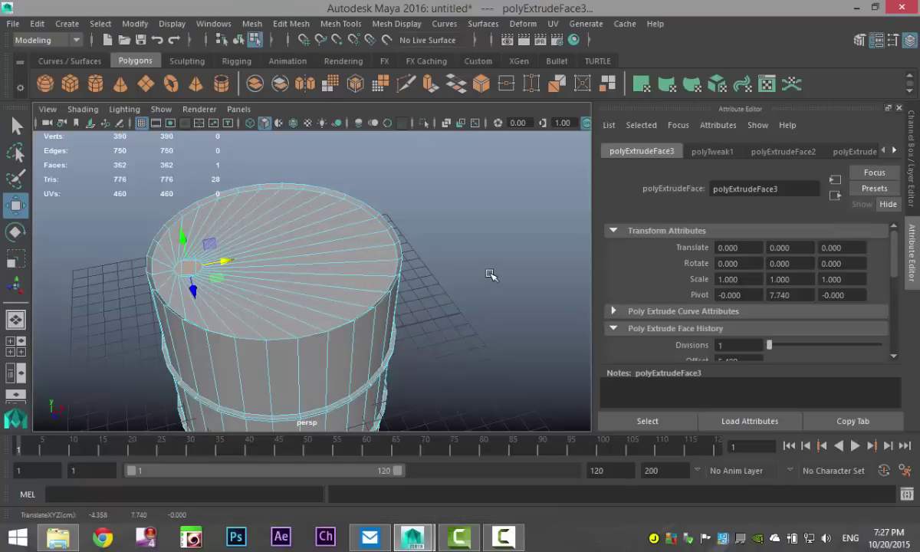
{"action": "left_click", "coordinate": [435, 318]}
{"action": "middle_click_drag", "start_coordinate": [435, 318], "coordinate": [471, 322], "text": "alt"}
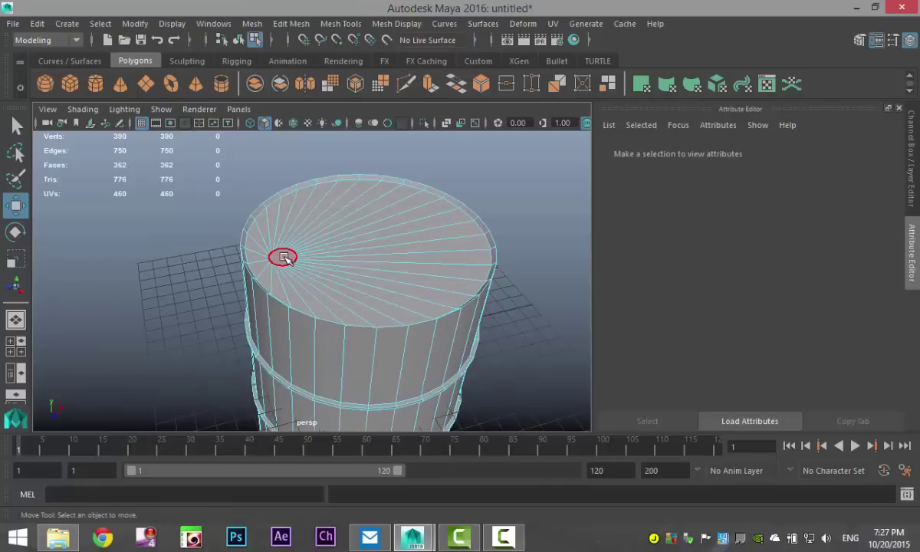
{"action": "left_click", "coordinate": [282, 258]}
{"action": "key", "text": "Delete"}
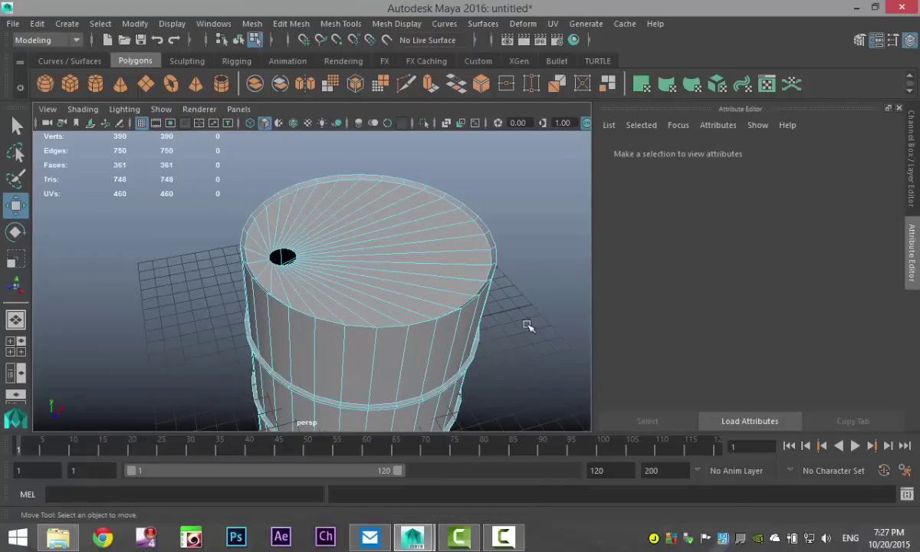
{"action": "left_click_drag", "start_coordinate": [528, 326], "coordinate": [482, 282], "text": "alt"}
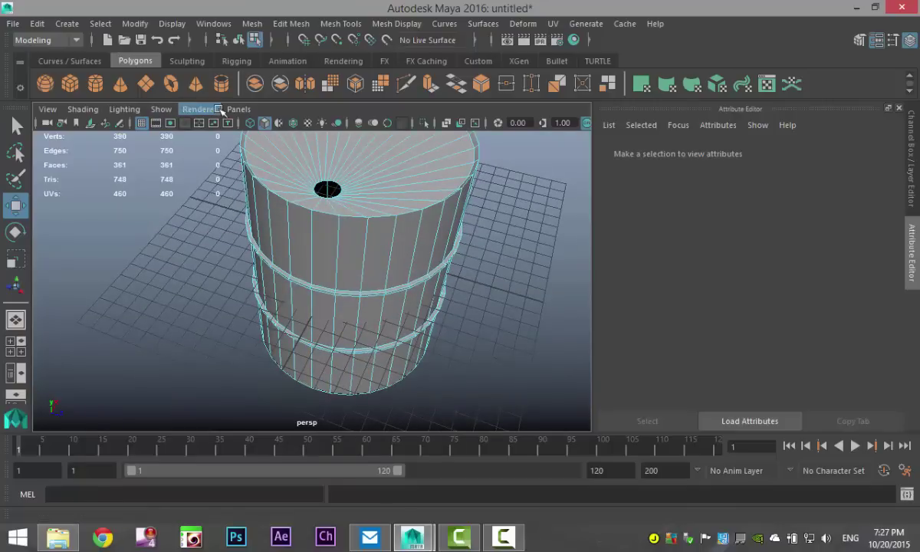
Draw a pipe ring on the grid beside the barrel.
{"action": "left_click", "coordinate": [221, 84]}
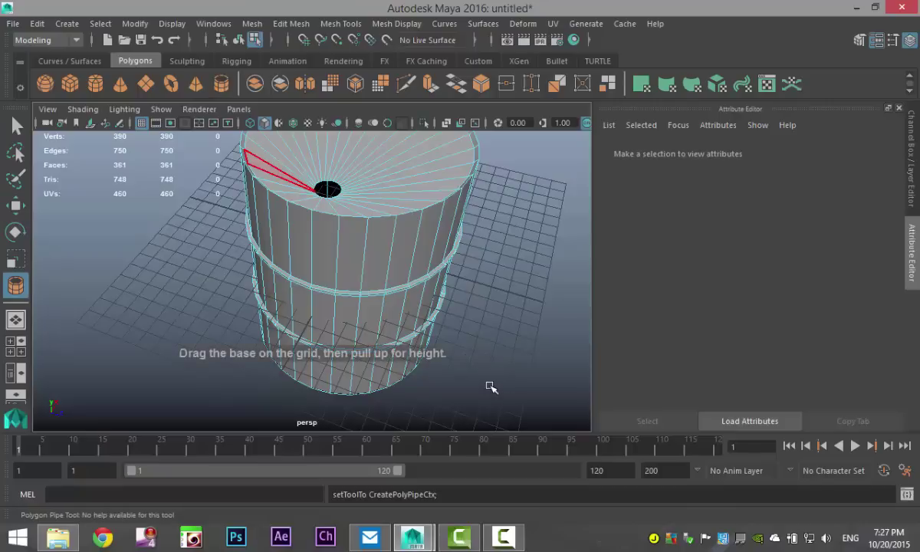
{"action": "left_click_drag", "start_coordinate": [492, 387], "coordinate": [529, 384]}
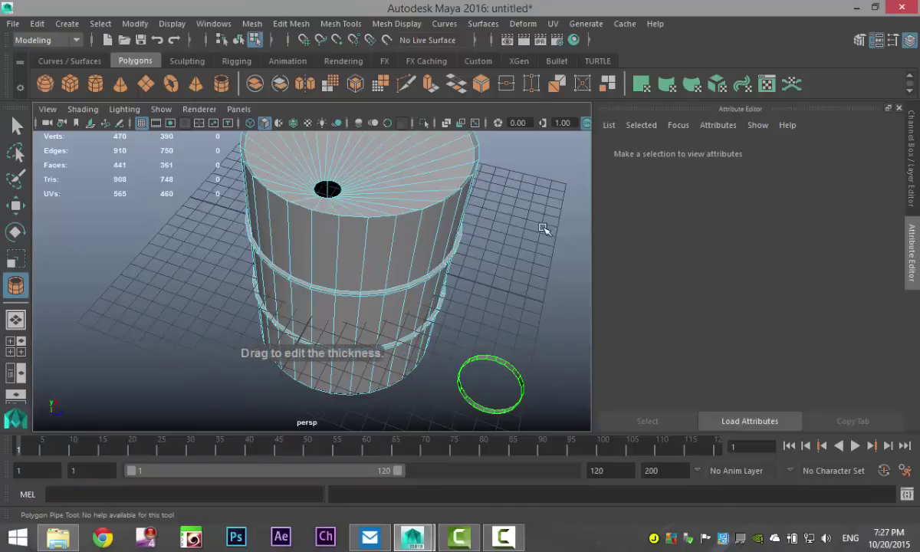
{"action": "key", "text": "ctrl+a"}
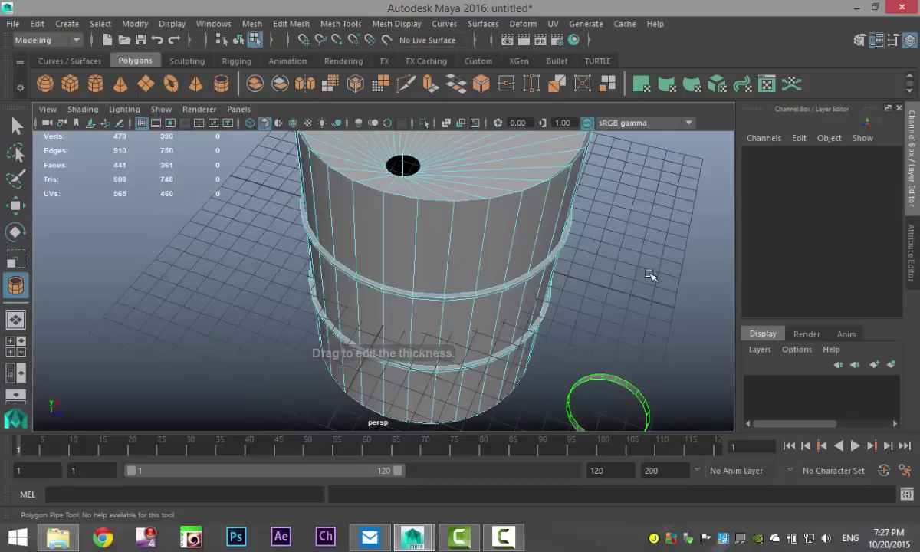
{"action": "key", "text": "w"}
{"action": "key", "text": "ctrl+a"}
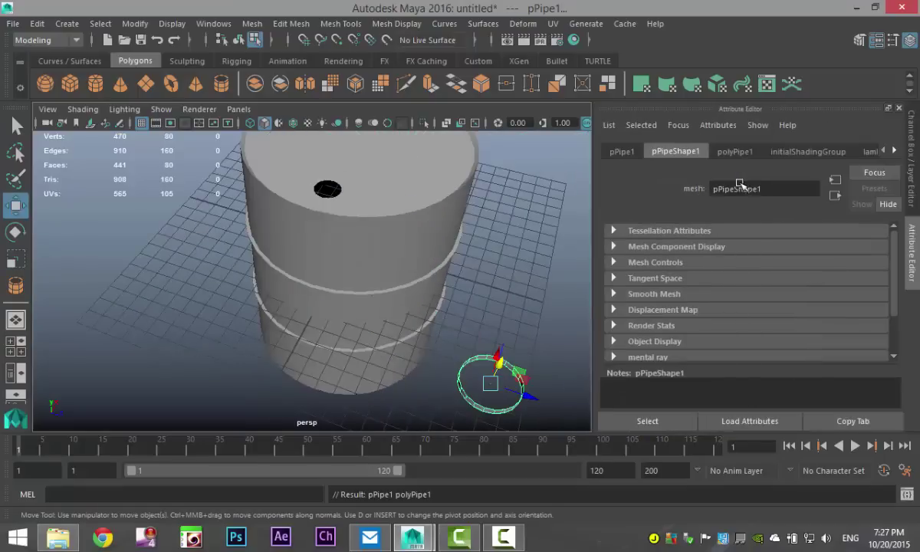
Set the pipe's Thickness to 0.2 on polyPipe1.
{"action": "left_click", "coordinate": [621, 151]}
{"action": "left_click", "coordinate": [736, 152]}
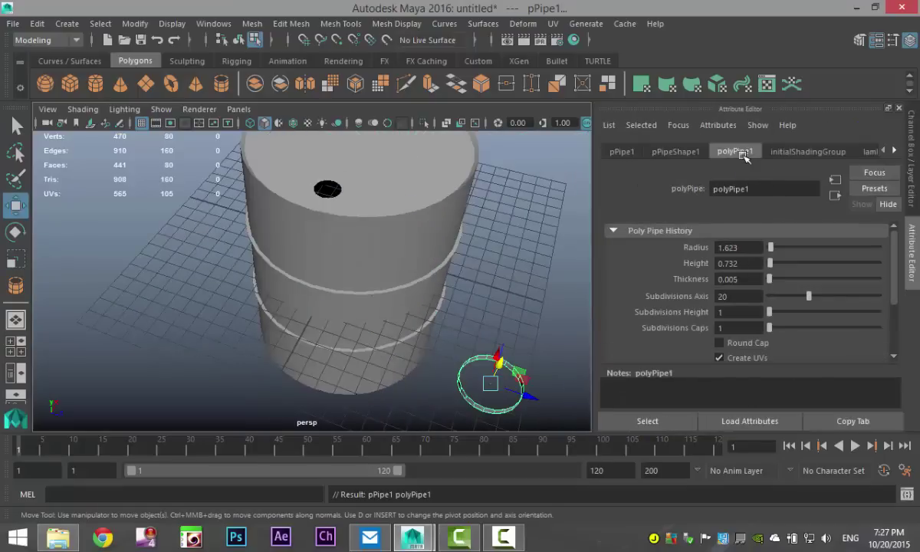
{"action": "left_click_drag", "start_coordinate": [754, 281], "coordinate": [658, 278]}
{"action": "key", "text": "Return"}
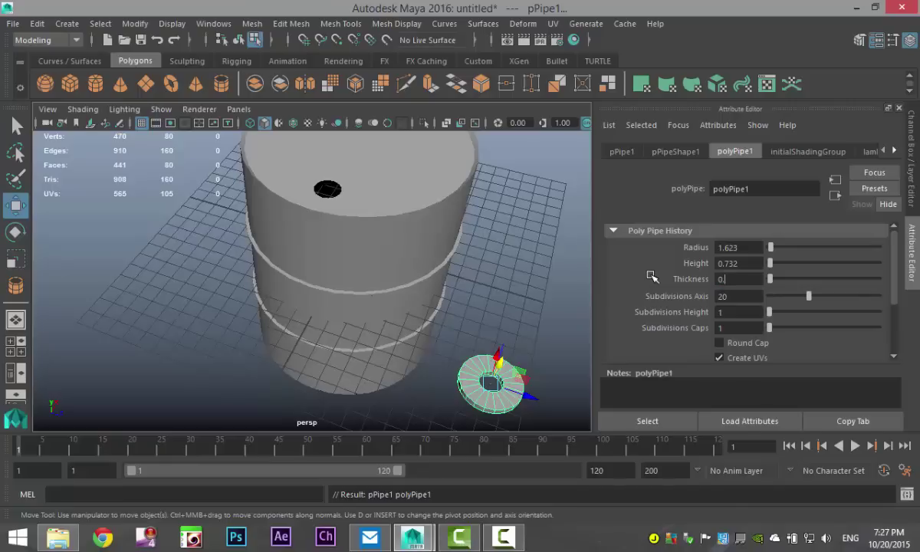
{"action": "type", "text": "0.2"}
{"action": "key", "text": "Return"}
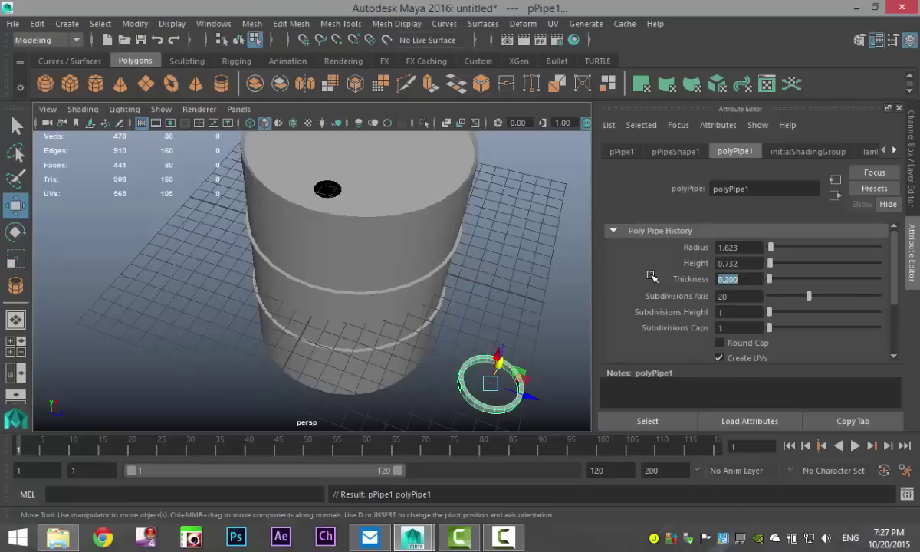
Set the pipe's Subdivisions Axis to 30 and view the pPipe1 transform tab.
{"action": "left_click", "coordinate": [520, 273]}
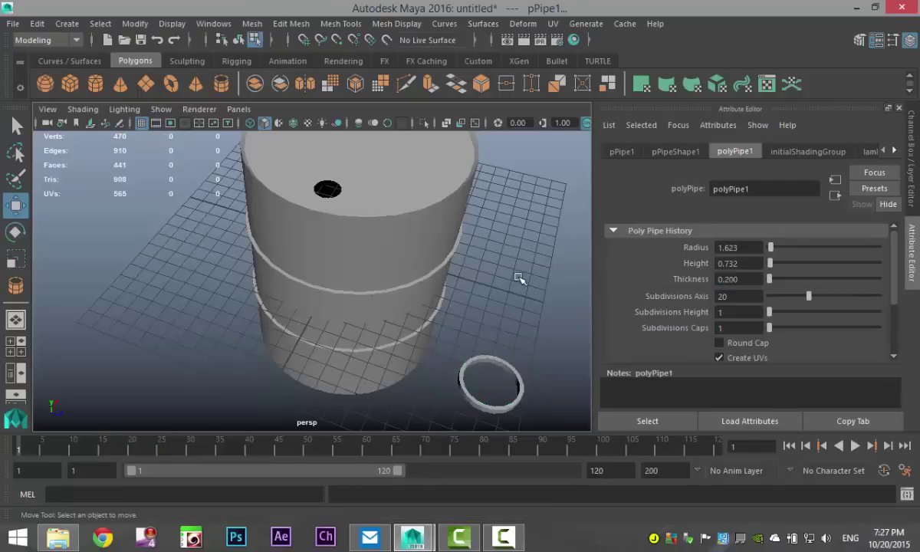
{"action": "right_click_drag", "start_coordinate": [478, 371], "coordinate": [551, 100]}
{"action": "left_click", "coordinate": [501, 362]}
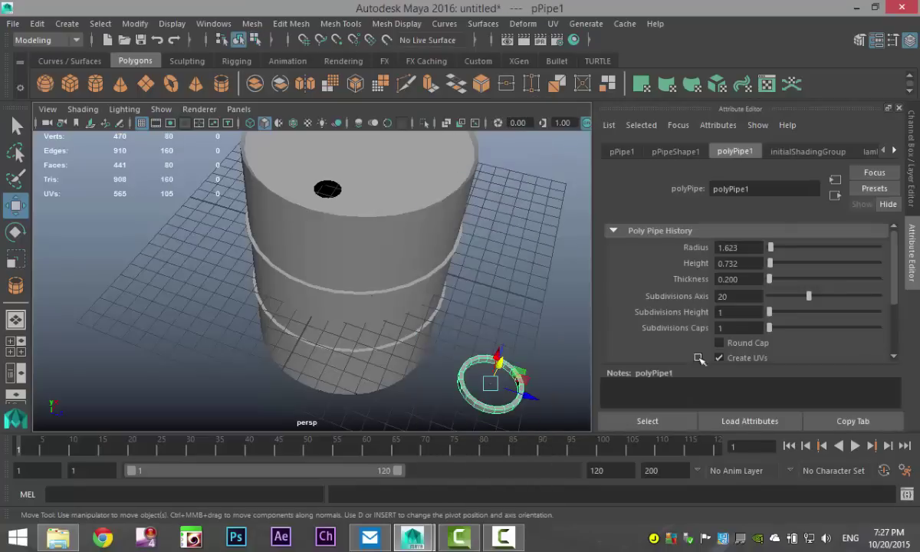
{"action": "key", "text": "Return"}
{"action": "key", "text": "Return"}
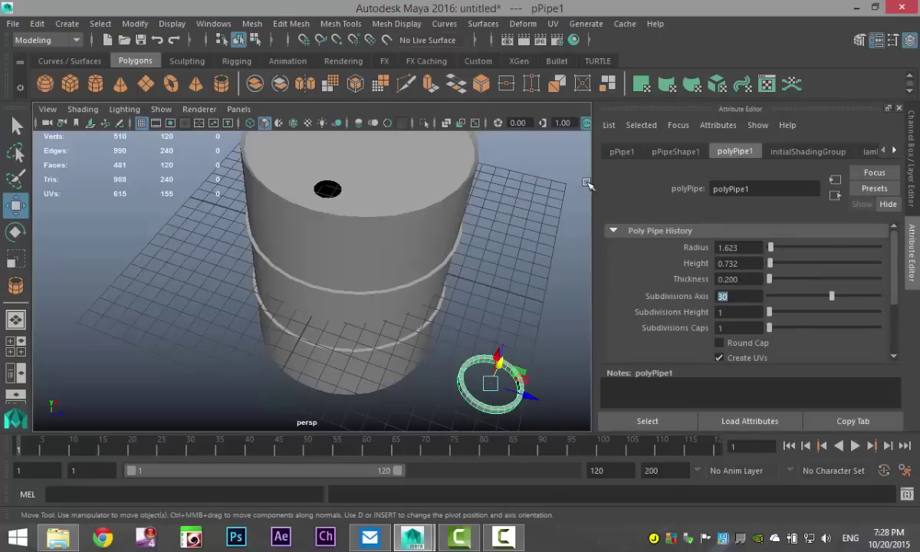
{"action": "left_click", "coordinate": [622, 151]}
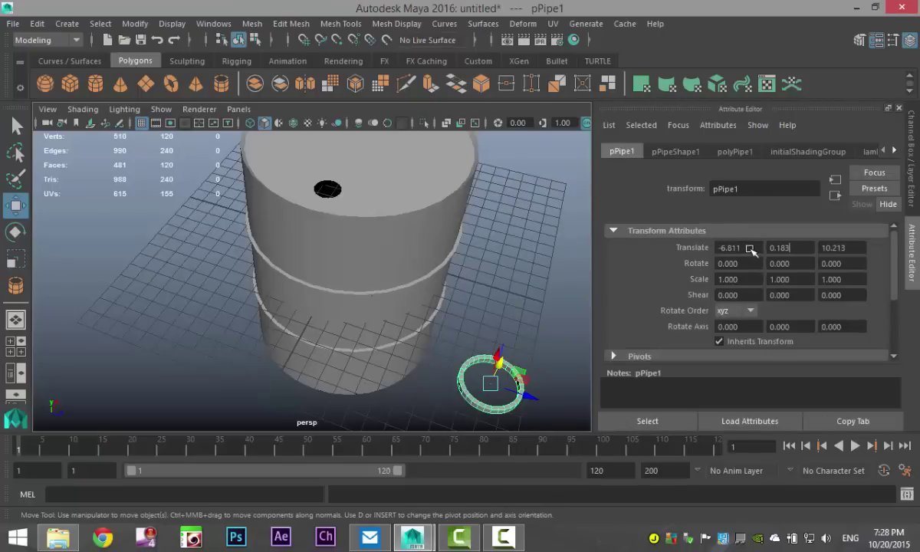
Set pPipe1's Translate X, Y and Z to 0.
{"action": "left_click_drag", "start_coordinate": [751, 251], "coordinate": [665, 250]}
{"action": "type", "text": "0"}
{"action": "key", "text": "Tab"}
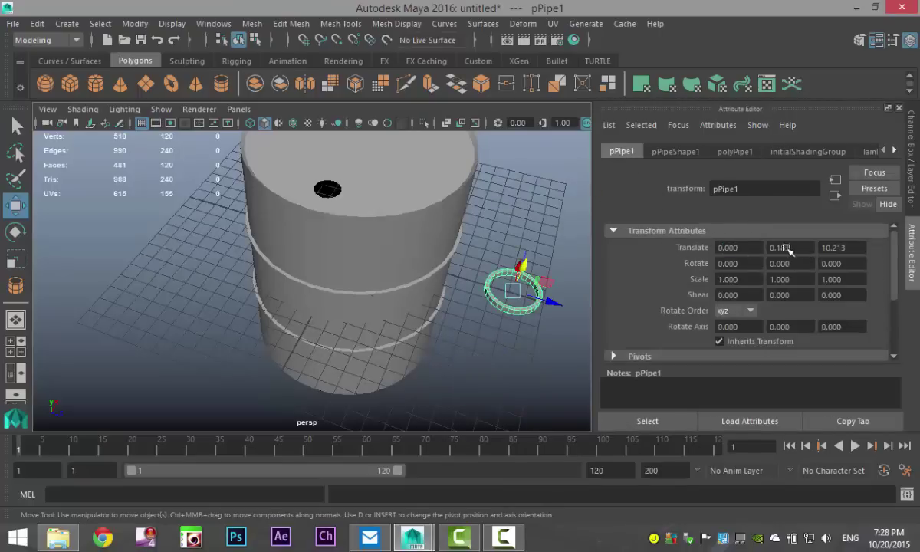
{"action": "type", "text": "0"}
{"action": "key", "text": "Tab"}
{"action": "type", "text": "0"}
{"action": "key", "text": "Return"}
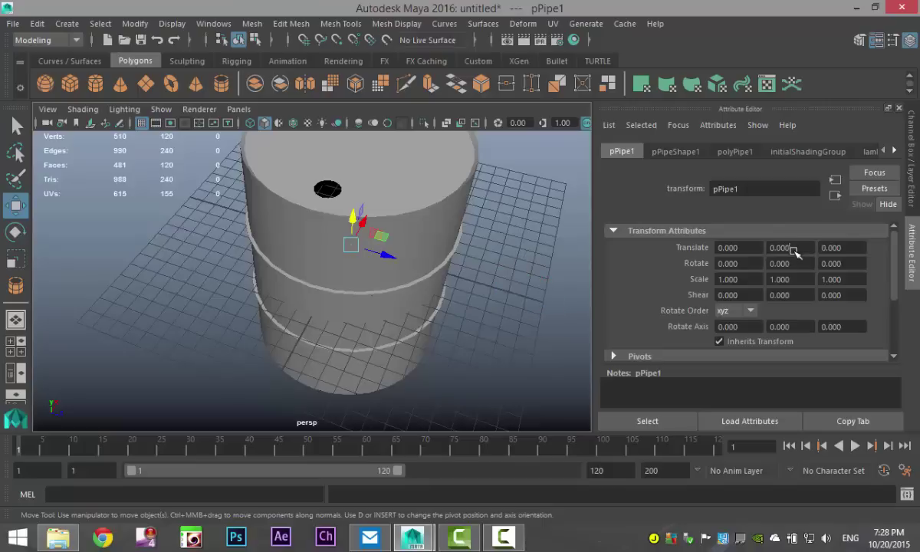
Raise the ring onto the barrel top, slide it left over the hole, and shrink it.
{"action": "left_click_drag", "start_coordinate": [354, 213], "coordinate": [378, 101]}
{"action": "left_click_drag", "start_coordinate": [445, 345], "coordinate": [423, 377], "text": "alt"}
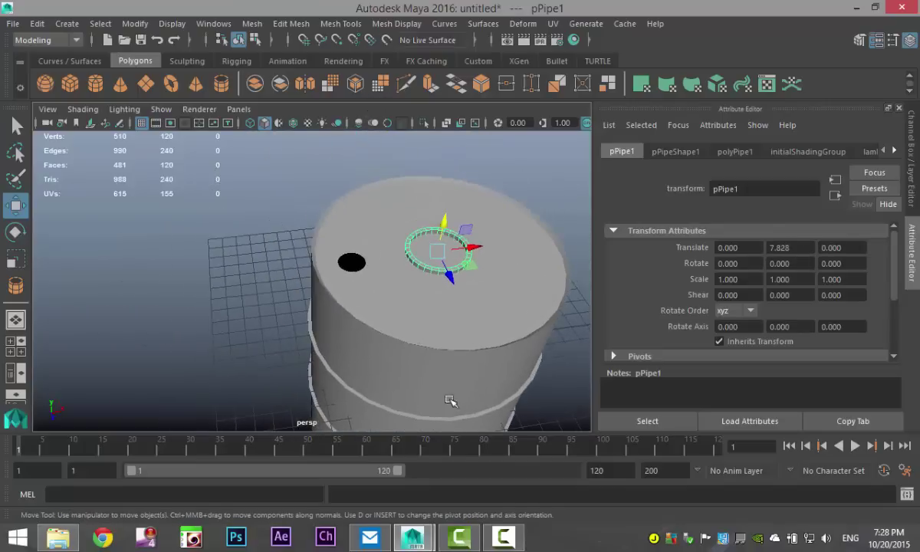
{"action": "left_click", "coordinate": [473, 244]}
{"action": "left_click_drag", "start_coordinate": [473, 243], "coordinate": [329, 262]}
{"action": "key", "text": "r"}
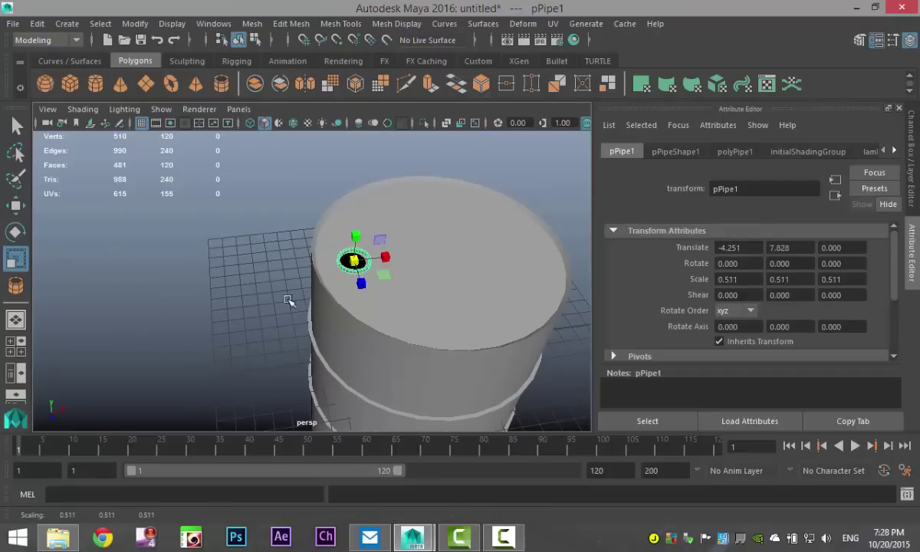
{"action": "left_click", "coordinate": [16, 346]}
Centre the ring on the hole using the wireframe top view.
{"action": "key", "text": "space"}
{"action": "key", "text": "f"}
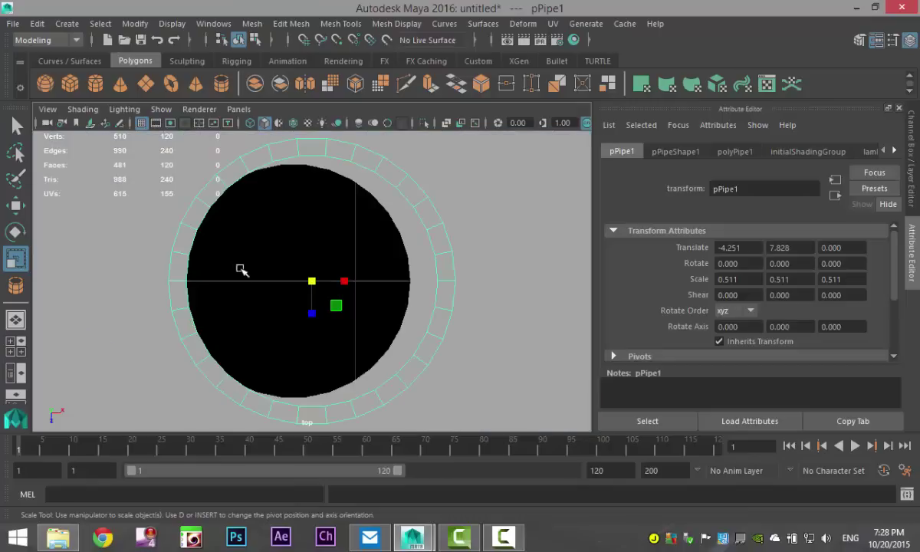
{"action": "key", "text": "4"}
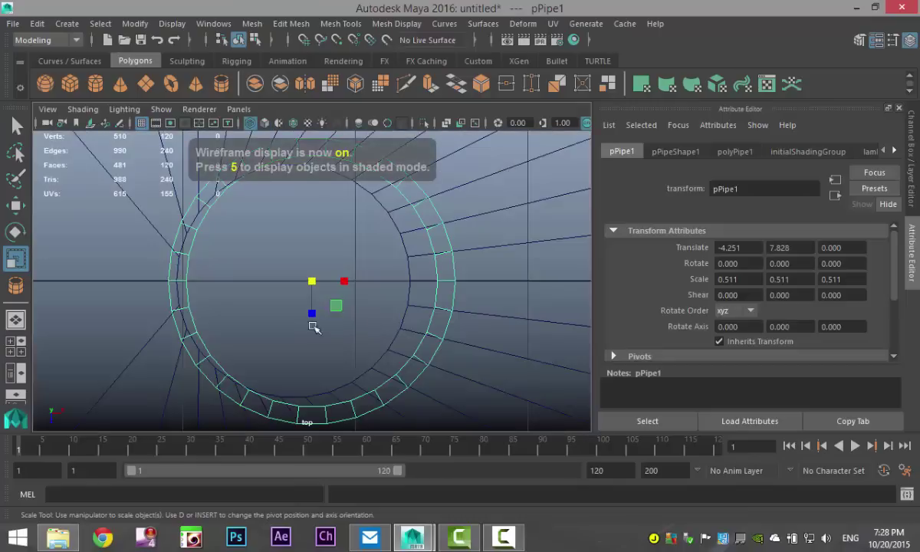
{"action": "key", "text": "w"}
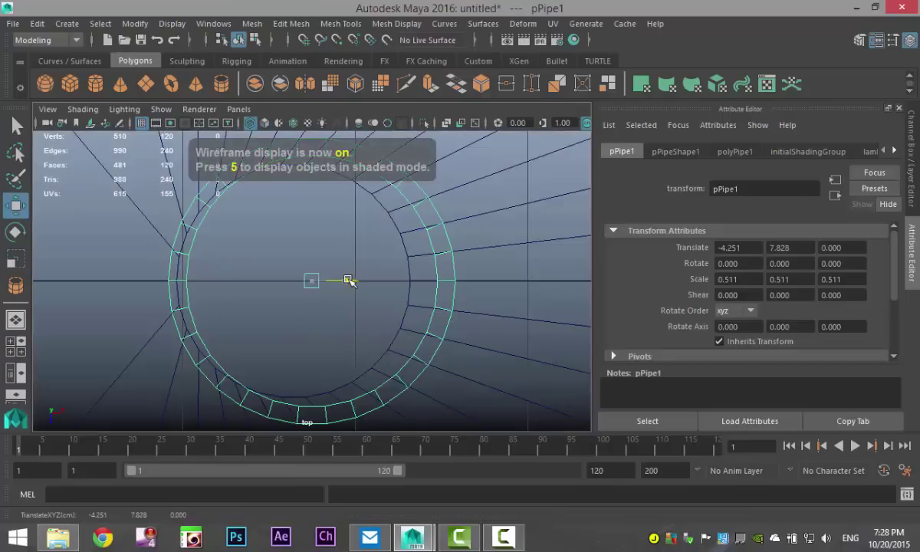
{"action": "left_click_drag", "start_coordinate": [346, 280], "coordinate": [330, 281]}
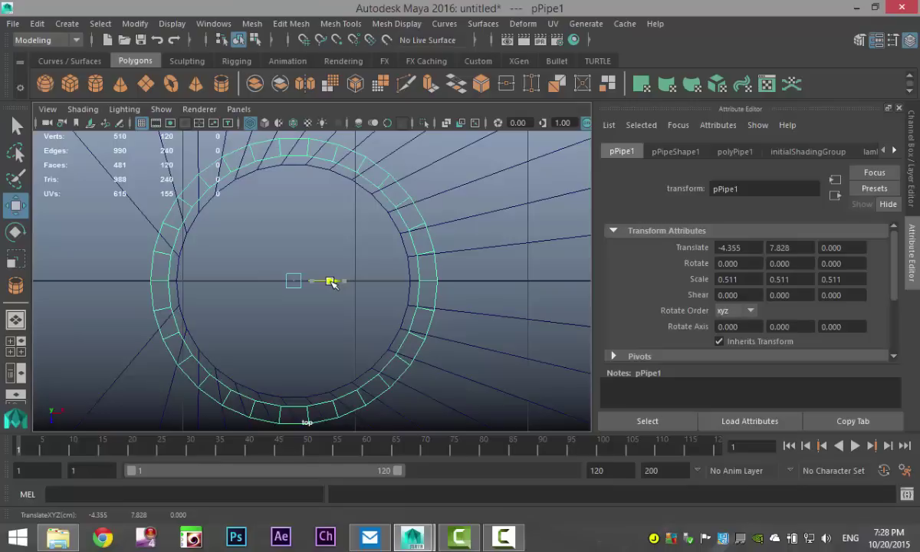
{"action": "key", "text": "space"}
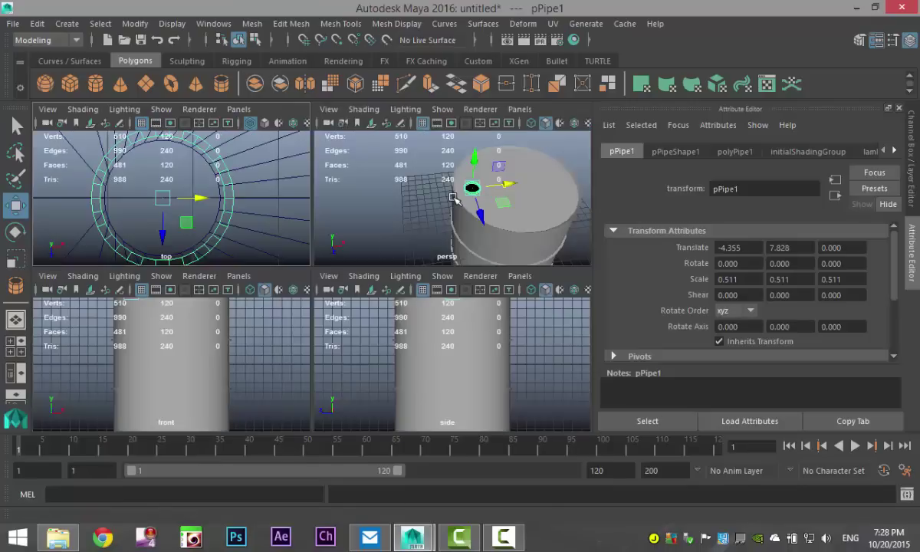
{"action": "key", "text": "space"}
Shrink the ring slightly to a uniform scale of 0.479.
{"action": "scroll", "coordinate": [404, 304], "scroll_direction": "up", "scroll_amount": 3}
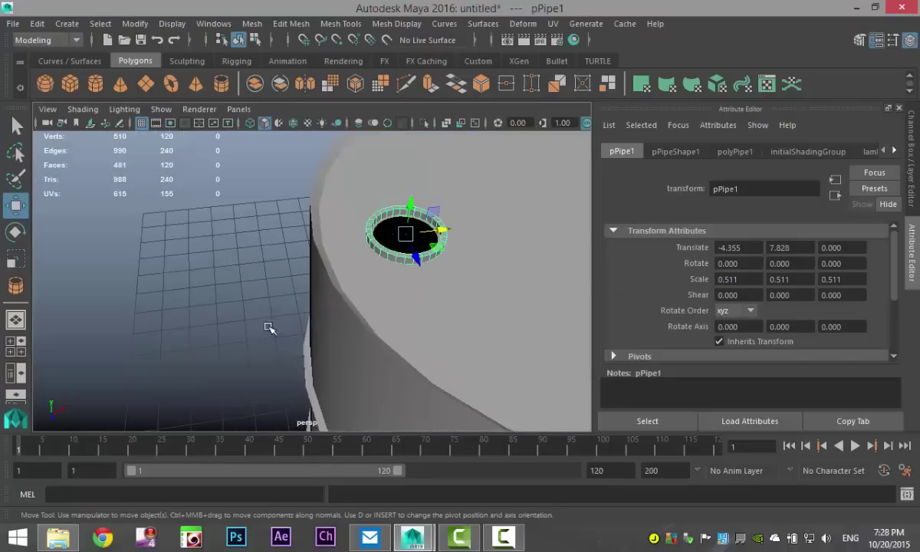
{"action": "left_click_drag", "start_coordinate": [268, 328], "coordinate": [406, 373], "text": "alt"}
{"action": "key", "text": "r"}
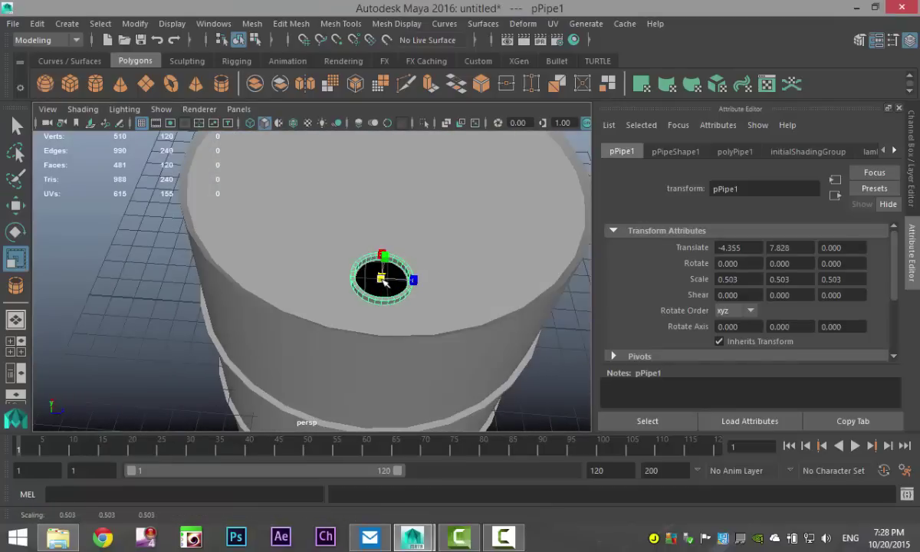
{"action": "mouse_move", "coordinate": [383, 280]}
{"action": "left_mouse_down"}
{"action": "mouse_move", "coordinate": [376, 273]}
{"action": "mouse_move", "coordinate": [384, 284]}
{"action": "left_mouse_up"}
{"action": "scroll", "coordinate": [406, 348], "scroll_direction": "down", "scroll_amount": 3}
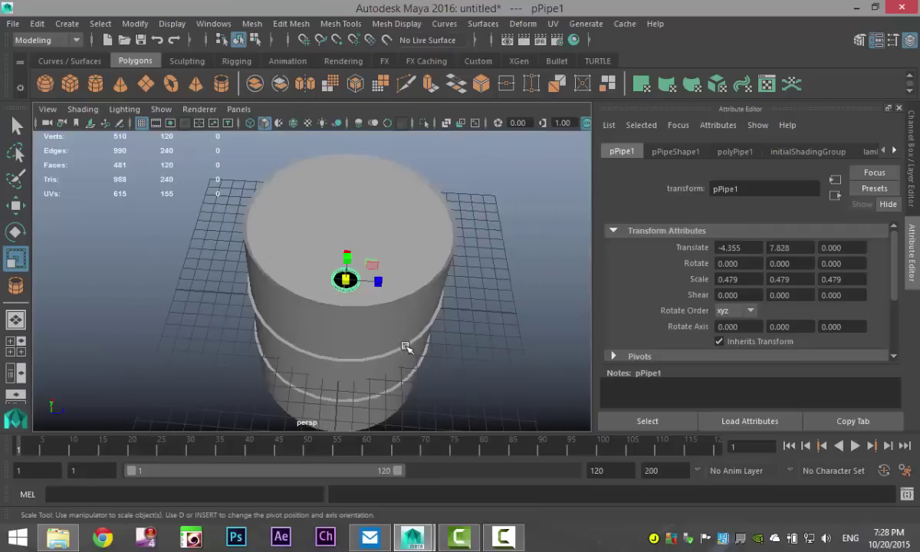
{"action": "left_click_drag", "start_coordinate": [459, 349], "coordinate": [309, 321], "text": "alt"}
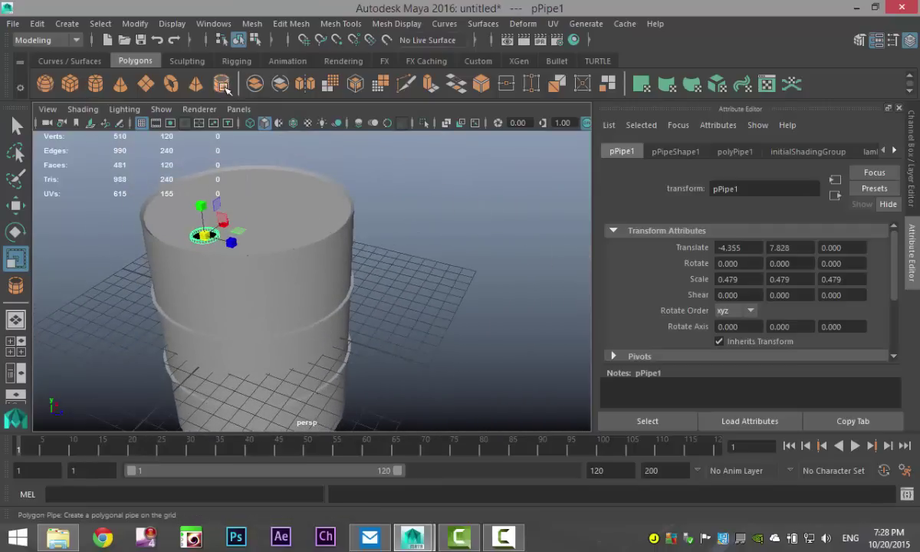
Create a second polygon pipe with 8 axis subdivisions and 0.2 thickness.
{"action": "key", "text": "y"}
{"action": "left_click_drag", "start_coordinate": [467, 310], "coordinate": [512, 317]}
{"action": "key", "text": "r"}
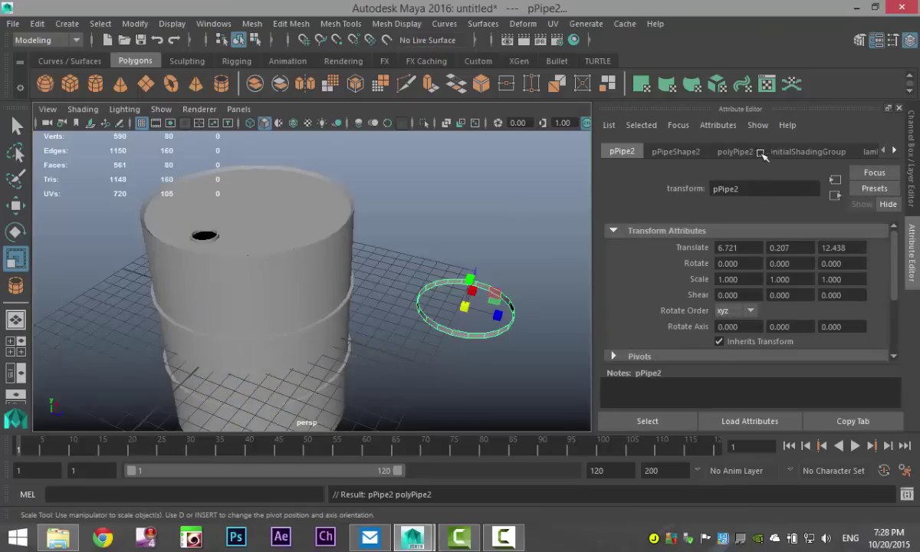
{"action": "left_click", "coordinate": [736, 152]}
{"action": "left_click", "coordinate": [747, 297]}
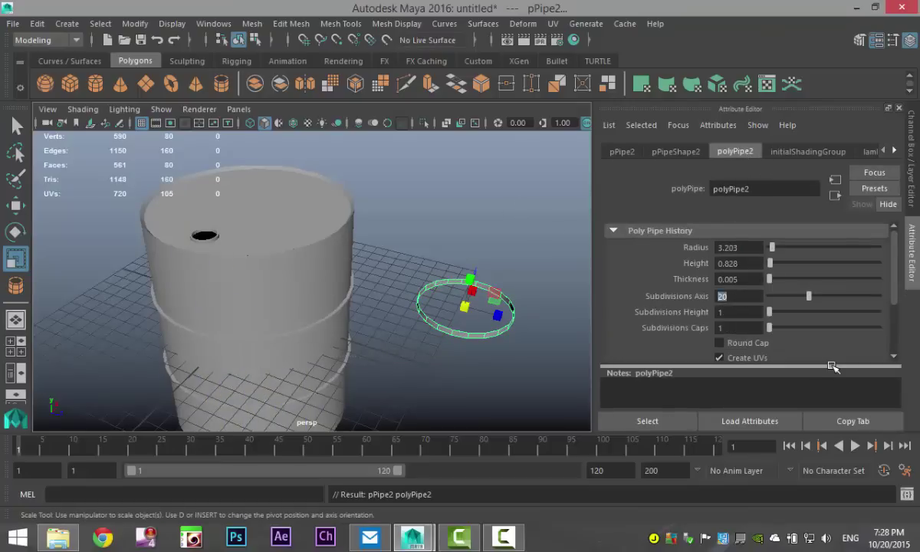
{"action": "key", "text": "Return"}
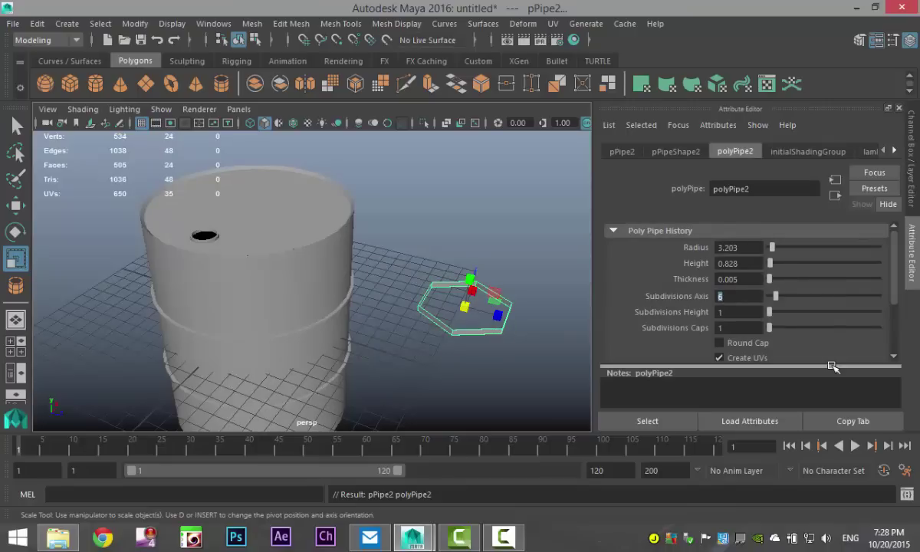
{"action": "key", "text": "Return"}
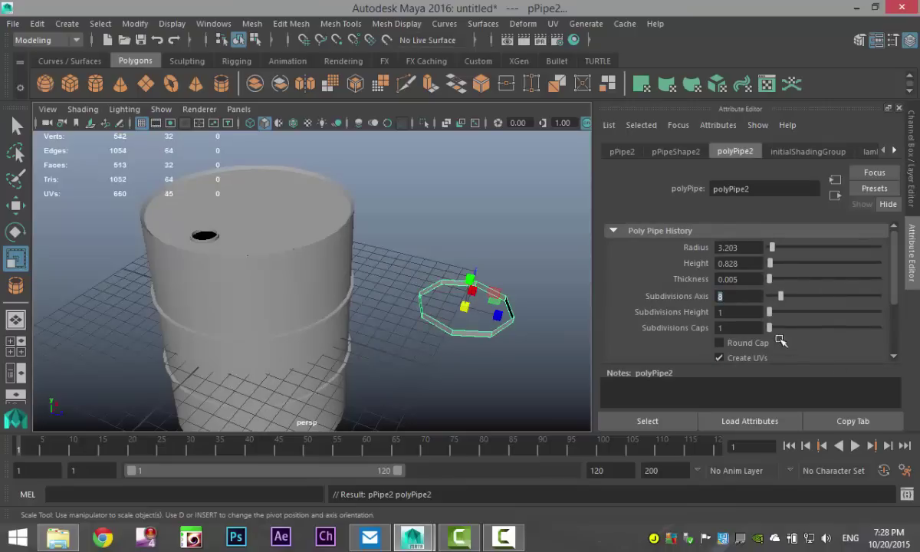
{"action": "left_click", "coordinate": [751, 280]}
{"action": "type", "text": "0.2"}
{"action": "key", "text": "Return"}
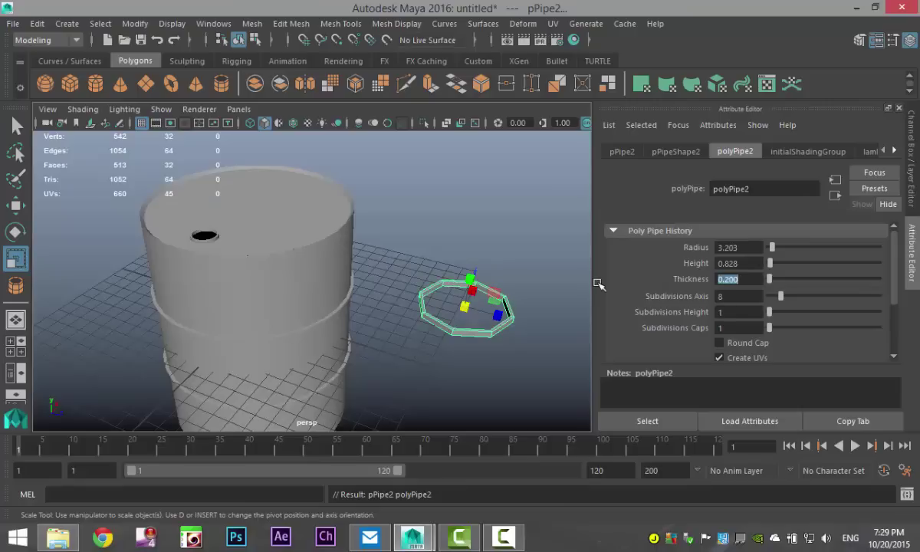
Move pPipe2 to the origin by setting Translate X, Y and Z to 0.
{"action": "left_click", "coordinate": [444, 351]}
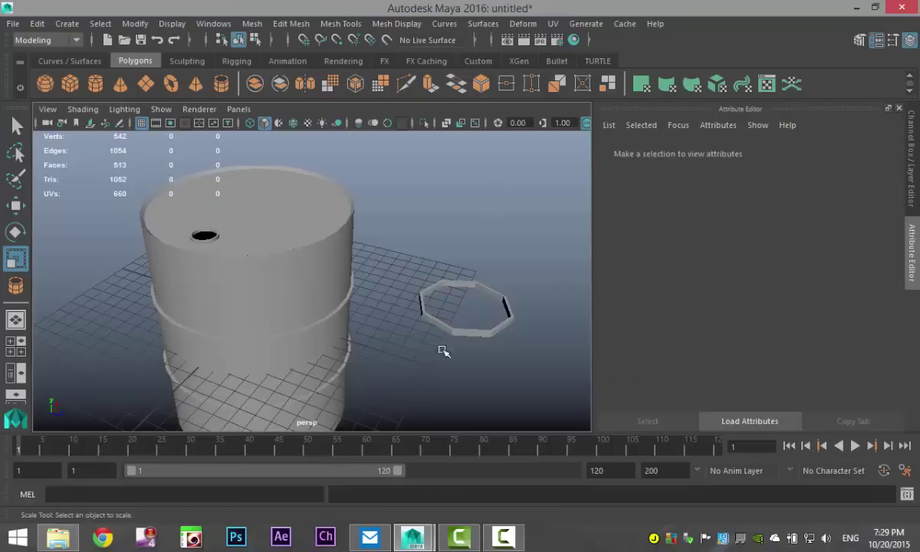
{"action": "left_click", "coordinate": [460, 331]}
{"action": "left_click", "coordinate": [622, 153]}
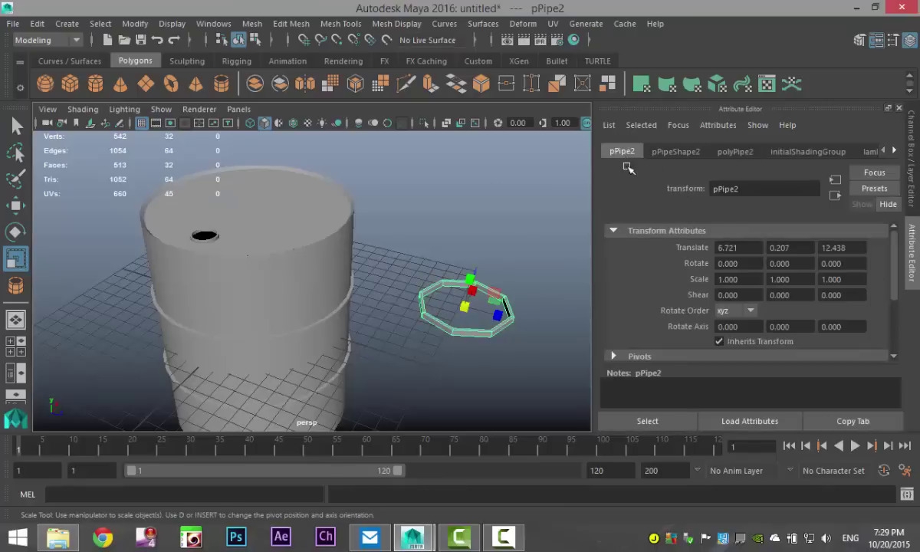
{"action": "left_click_drag", "start_coordinate": [738, 252], "coordinate": [630, 238]}
{"action": "type", "text": "0"}
{"action": "key", "text": "Tab"}
{"action": "type", "text": "0"}
{"action": "key", "text": "Tab"}
{"action": "type", "text": "0"}
{"action": "left_click", "coordinate": [782, 248]}
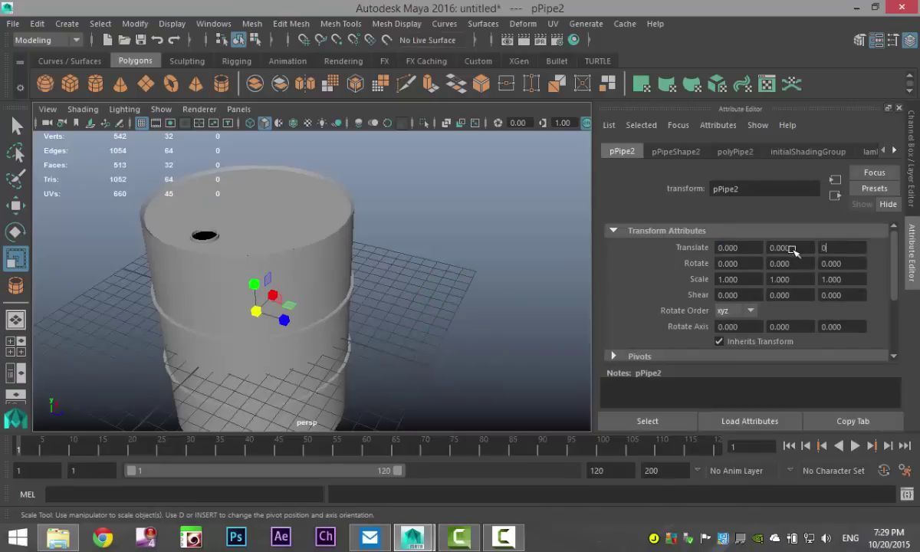
Raise the octagonal pipe out of the barrel and lower it onto the barrel top.
{"action": "left_click", "coordinate": [391, 333]}
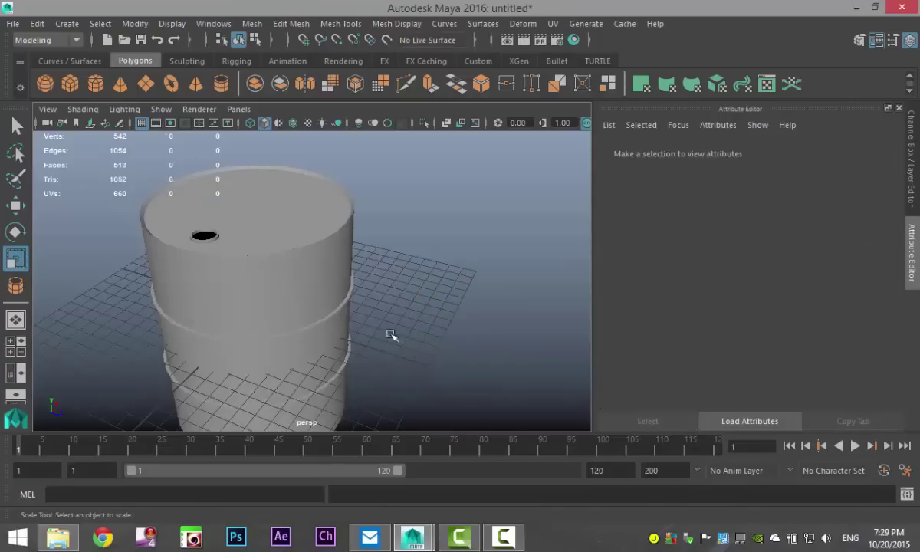
{"action": "key", "text": "4"}
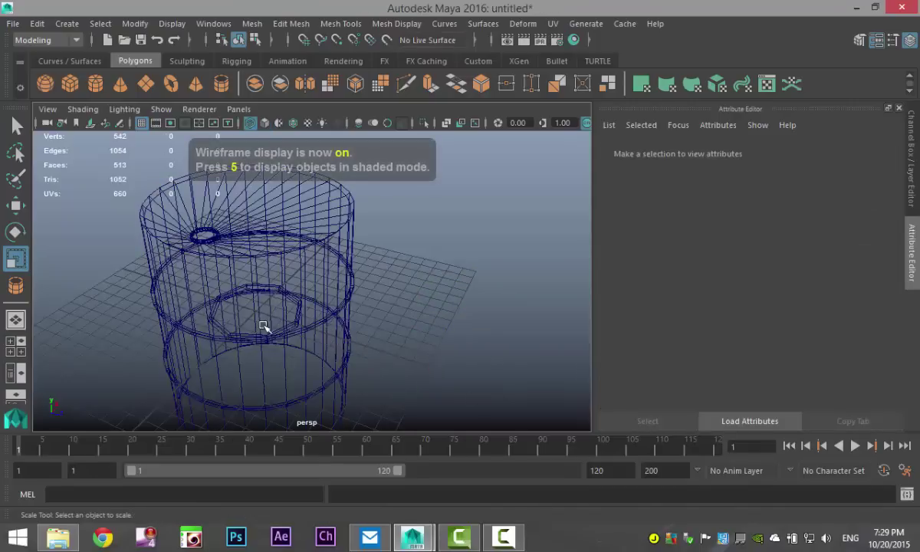
{"action": "left_click", "coordinate": [298, 314]}
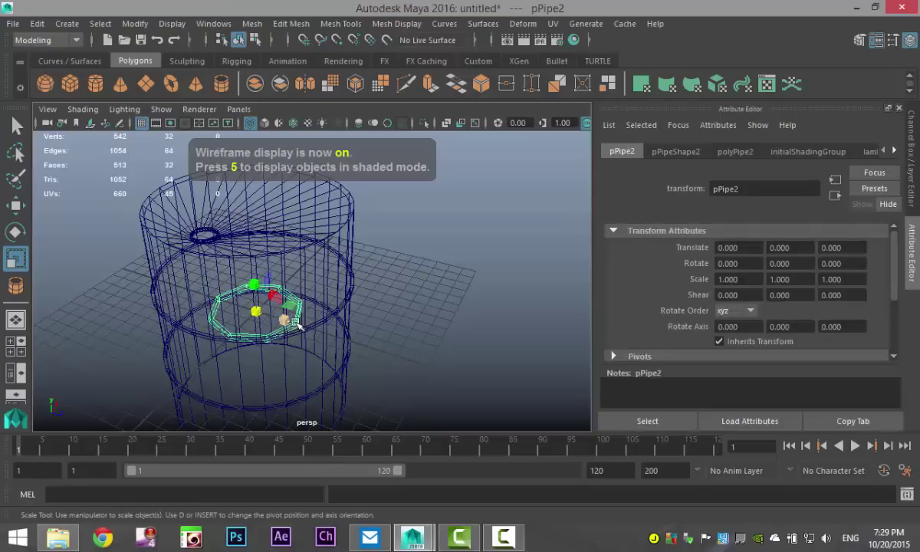
{"action": "key", "text": "w"}
{"action": "left_click_drag", "start_coordinate": [251, 281], "coordinate": [255, 169]}
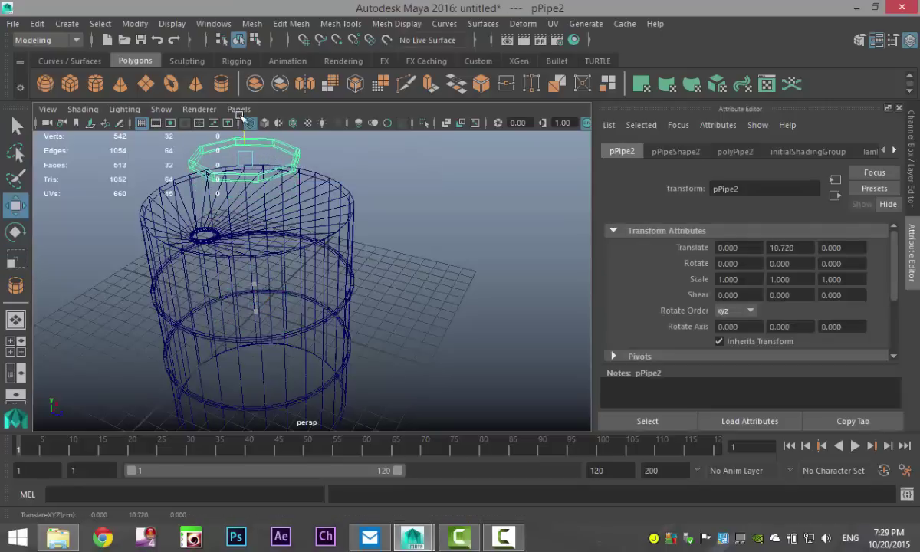
{"action": "key", "text": "5"}
{"action": "mouse_move", "coordinate": [375, 314]}
{"action": "left_mouse_down", "text": "alt"}
{"action": "mouse_move", "coordinate": [388, 309]}
{"action": "mouse_move", "coordinate": [326, 327]}
{"action": "mouse_move", "coordinate": [376, 380]}
{"action": "mouse_move", "coordinate": [369, 247]}
{"action": "mouse_move", "coordinate": [346, 255]}
{"action": "left_mouse_up", "text": "alt"}
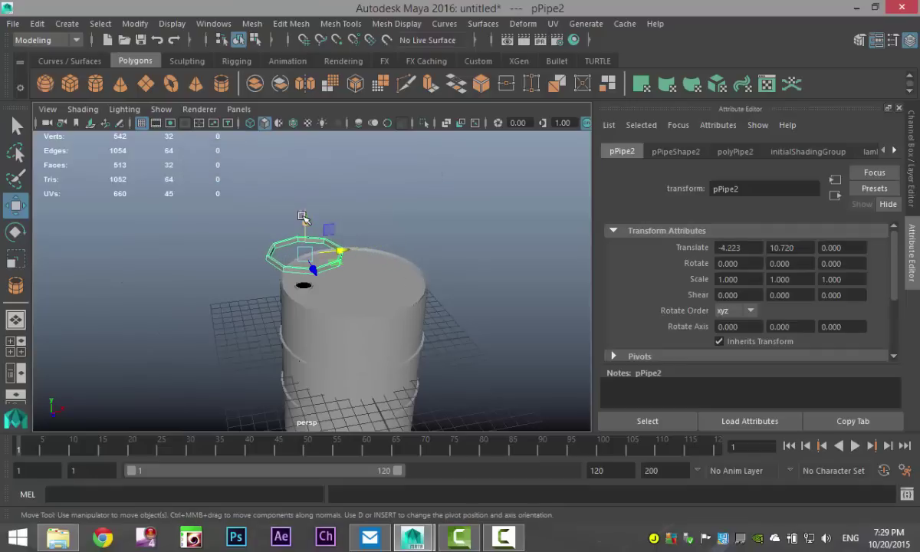
{"action": "left_click", "coordinate": [304, 226]}
{"action": "left_click", "coordinate": [326, 266]}
{"action": "left_click_drag", "start_coordinate": [306, 220], "coordinate": [268, 285]}
In top view, centre the pipe over the filler hole and shrink it to 0.303.
{"action": "key", "text": "r"}
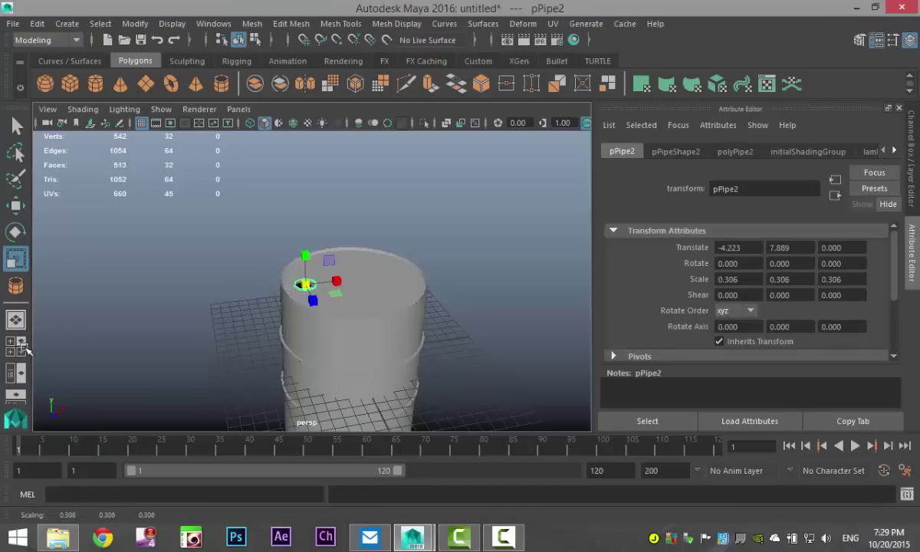
{"action": "key", "text": "space"}
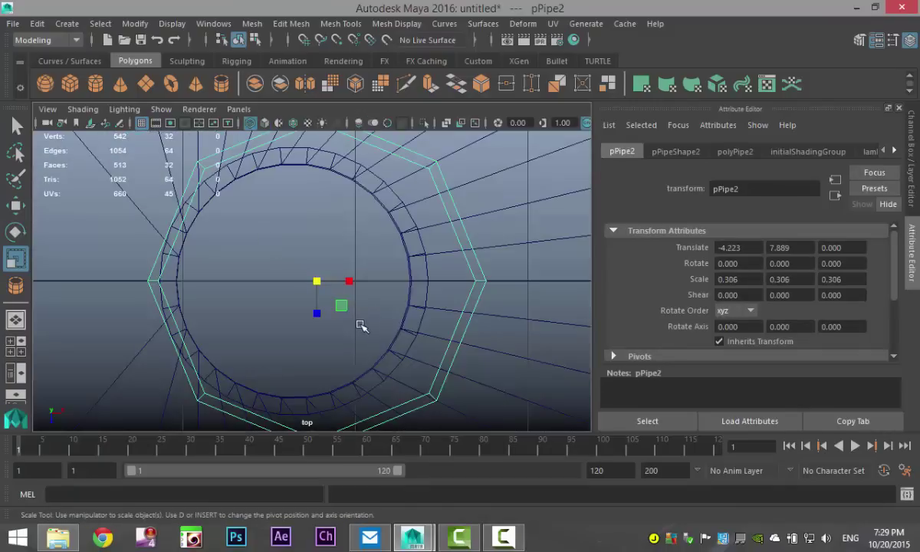
{"action": "key", "text": "w"}
{"action": "left_click_drag", "start_coordinate": [358, 281], "coordinate": [335, 284]}
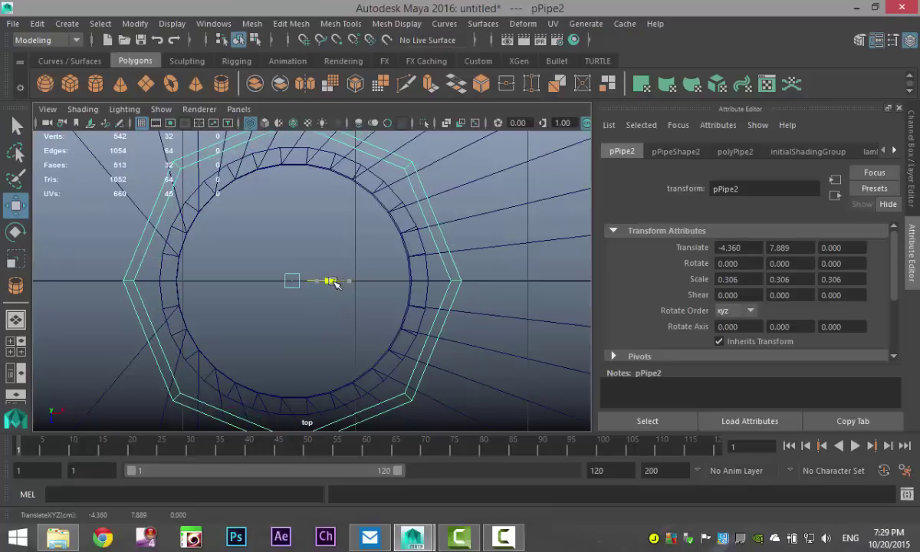
{"action": "key", "text": "r"}
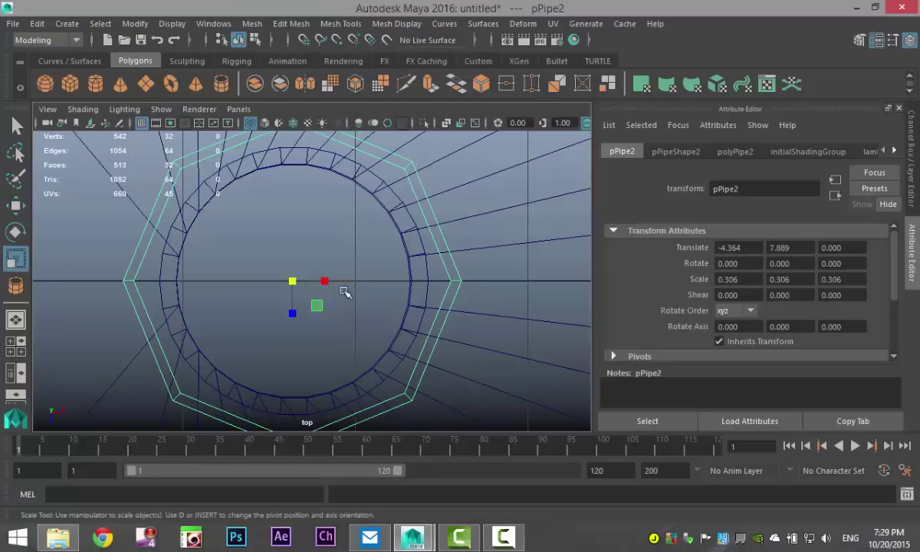
{"action": "left_click_drag", "start_coordinate": [294, 284], "coordinate": [261, 288]}
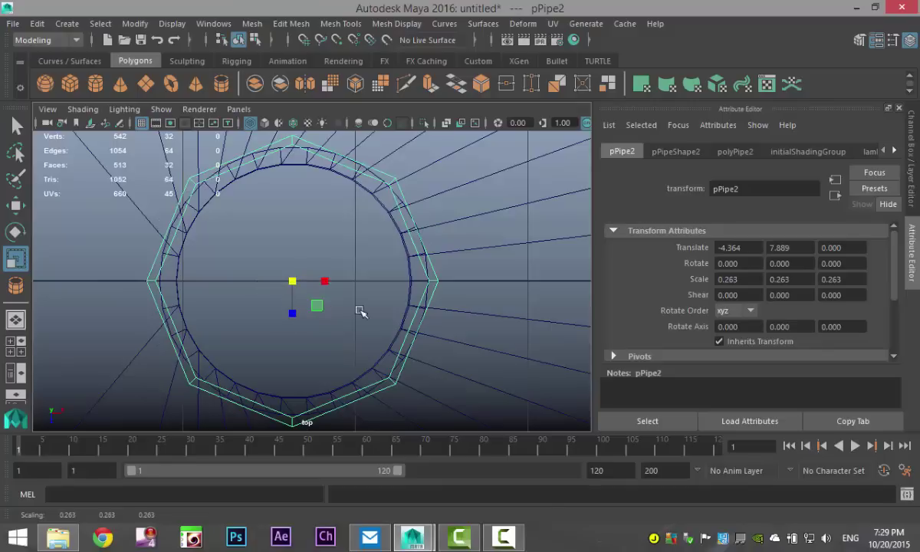
{"action": "key", "text": "w"}
{"action": "left_click_drag", "start_coordinate": [329, 284], "coordinate": [332, 284]}
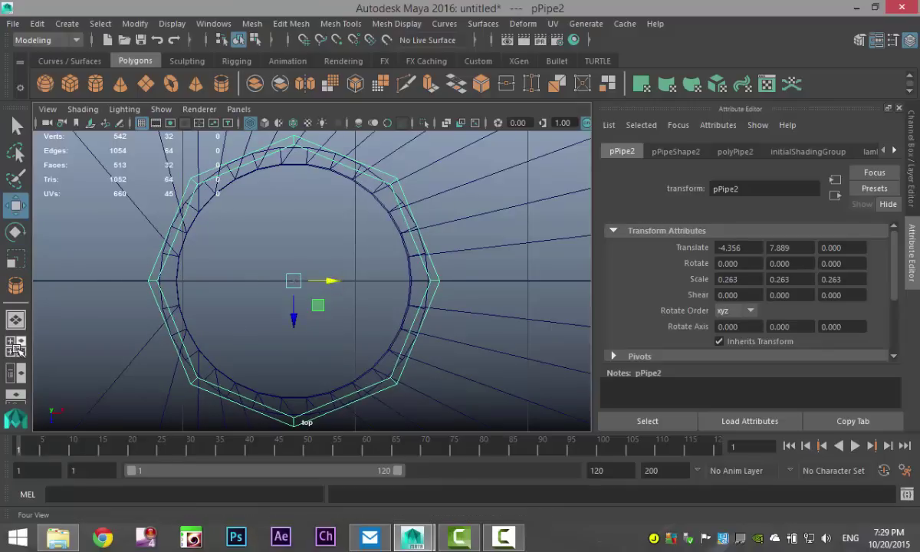
Flatten the pipe ring to Scale Y 0.141 and reselect it with the whole barrel in view.
{"action": "key", "text": "space"}
{"action": "key", "text": "space"}
{"action": "key", "text": "f"}
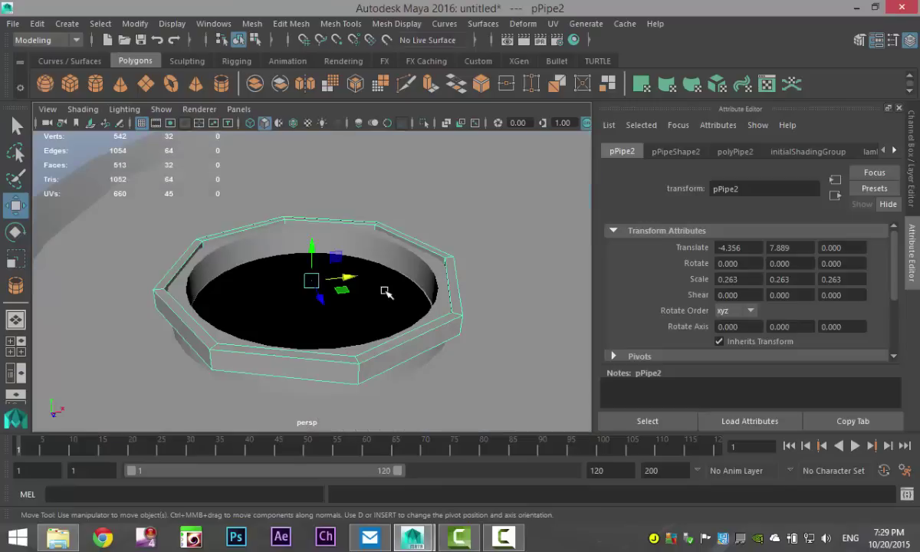
{"action": "left_click_drag", "start_coordinate": [358, 353], "coordinate": [314, 260], "text": "alt"}
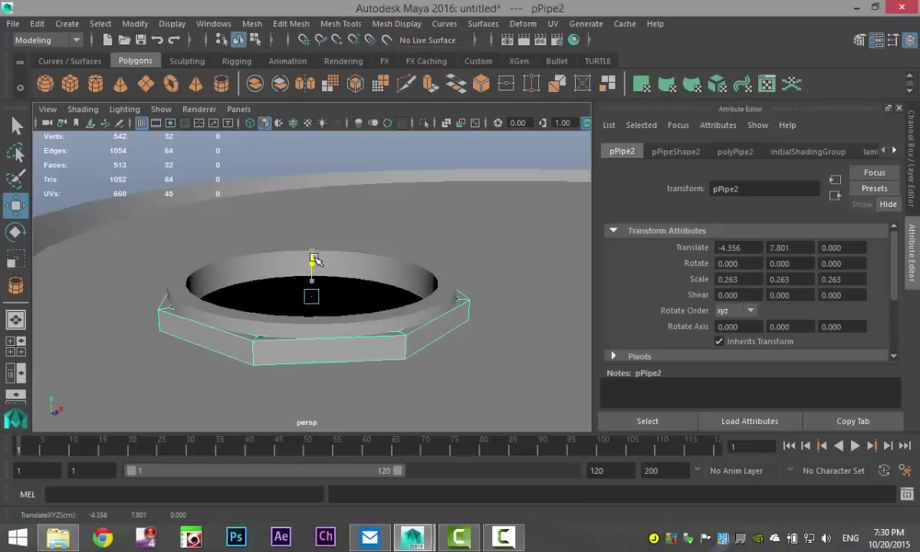
{"action": "key", "text": "r"}
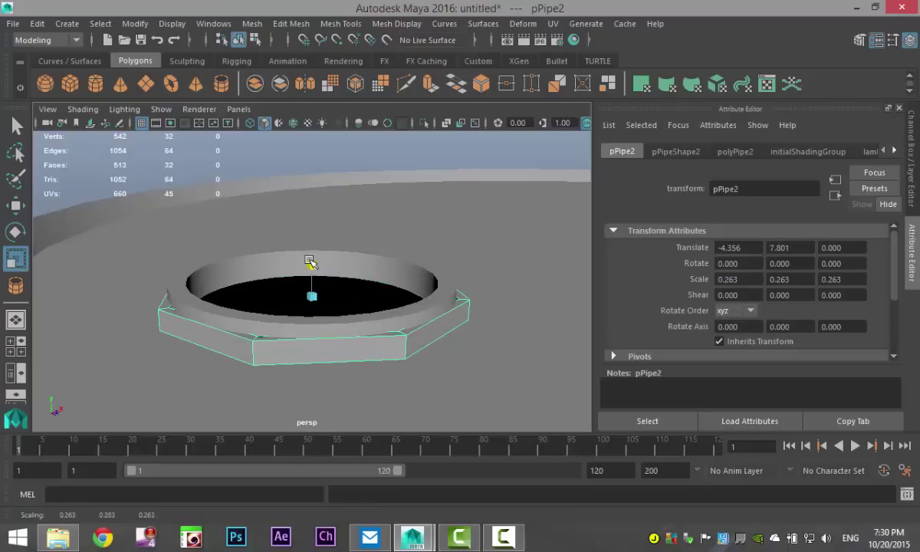
{"action": "mouse_move", "coordinate": [310, 263]}
{"action": "left_mouse_down"}
{"action": "mouse_move", "coordinate": [312, 281]}
{"action": "mouse_move", "coordinate": [315, 266]}
{"action": "left_mouse_up"}
{"action": "key", "text": "w"}
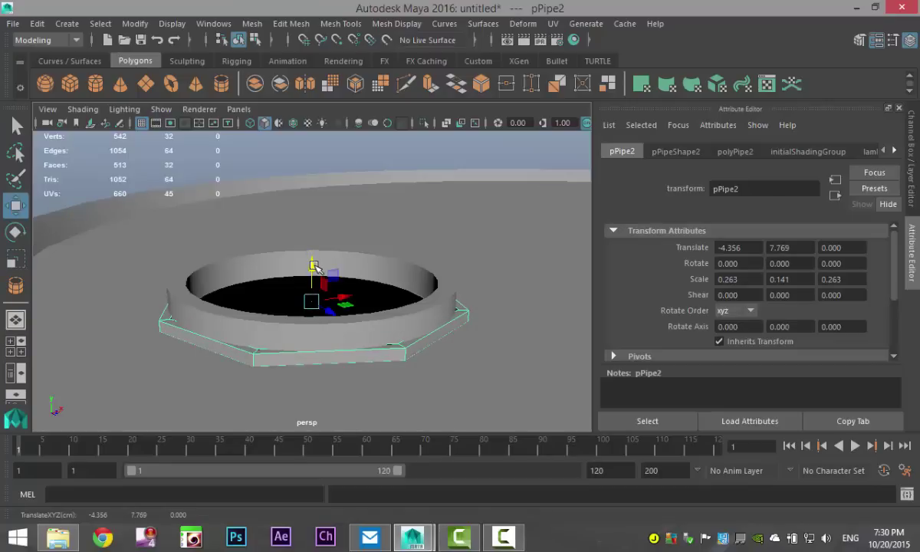
{"action": "left_click", "coordinate": [269, 143]}
{"action": "scroll", "coordinate": [318, 229], "scroll_direction": "down", "scroll_amount": 3}
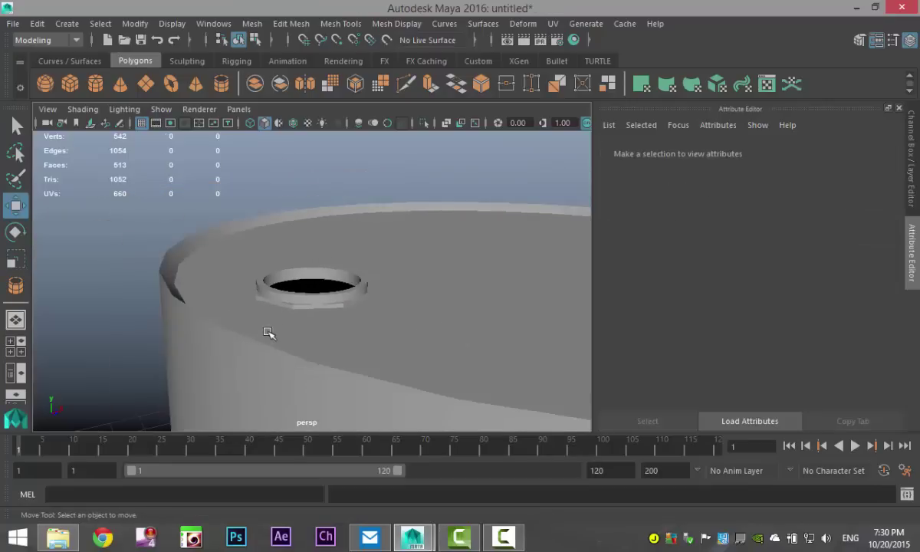
{"action": "left_click_drag", "start_coordinate": [267, 333], "coordinate": [320, 364], "text": "alt"}
{"action": "scroll", "coordinate": [307, 330], "scroll_direction": "down", "scroll_amount": 5}
{"action": "left_click_drag", "start_coordinate": [297, 302], "coordinate": [399, 342], "text": "alt"}
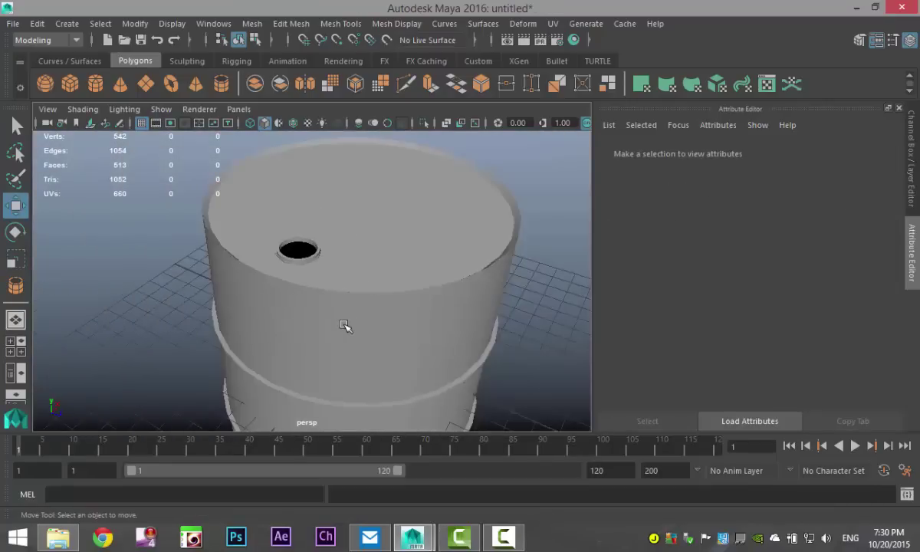
{"action": "left_click_drag", "start_coordinate": [260, 196], "coordinate": [438, 397]}
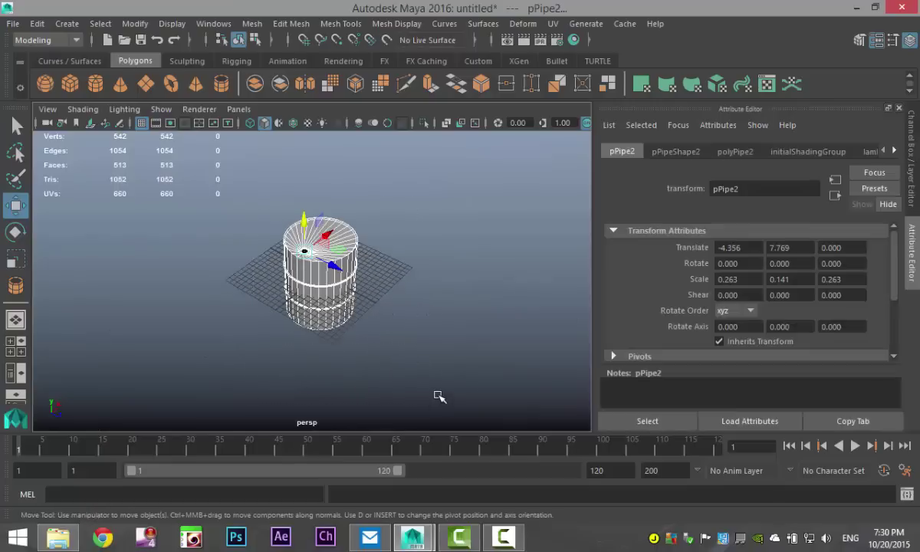
{"action": "key", "text": "f"}
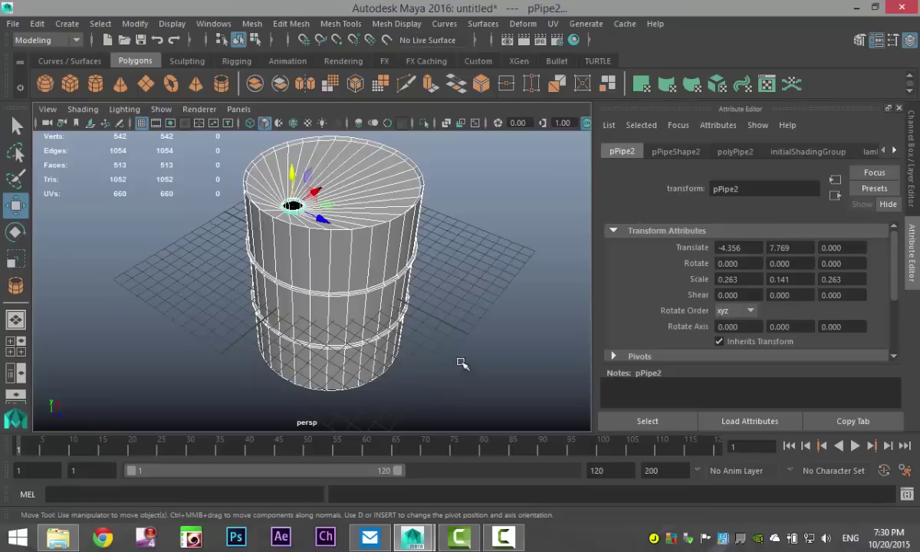
{"action": "key", "text": "3"}
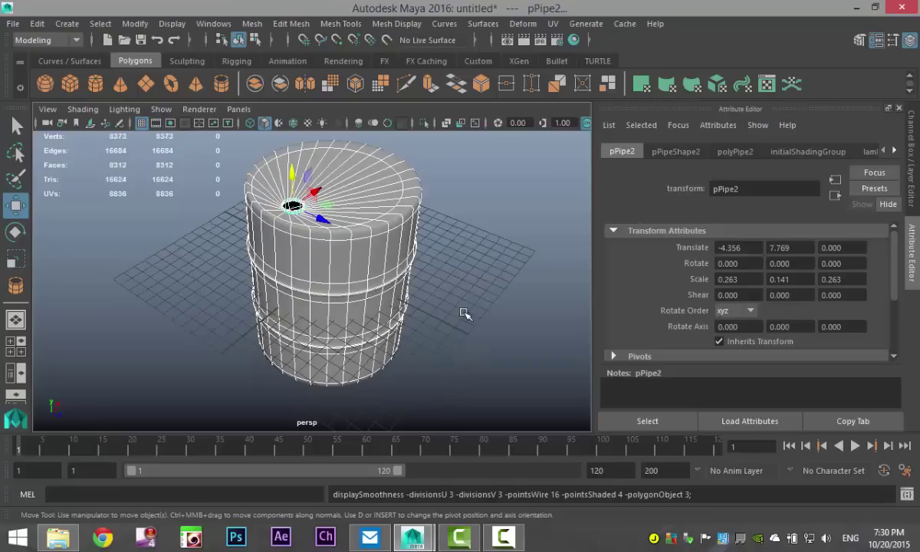
{"action": "left_click", "coordinate": [462, 314]}
{"action": "left_click_drag", "start_coordinate": [457, 323], "coordinate": [354, 264], "text": "alt"}
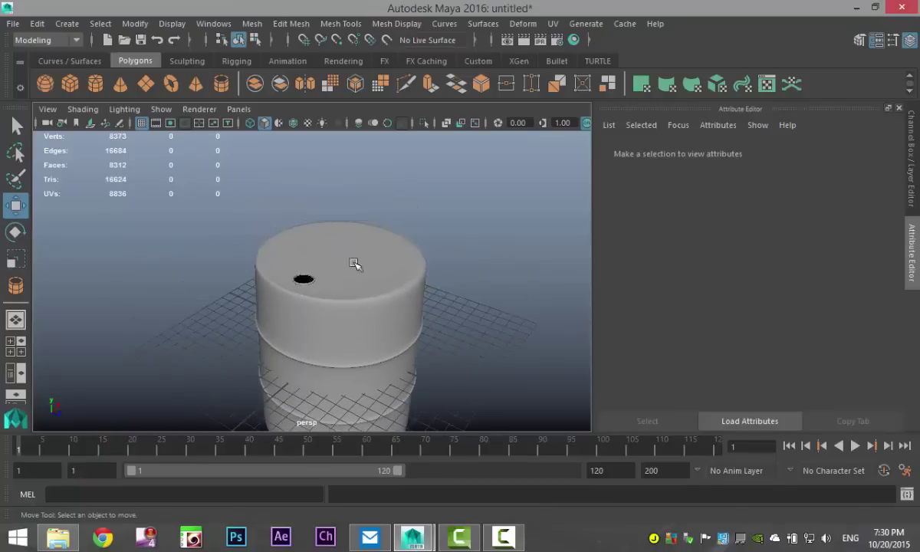
{"action": "left_click", "coordinate": [383, 334]}
{"action": "key", "text": "1"}
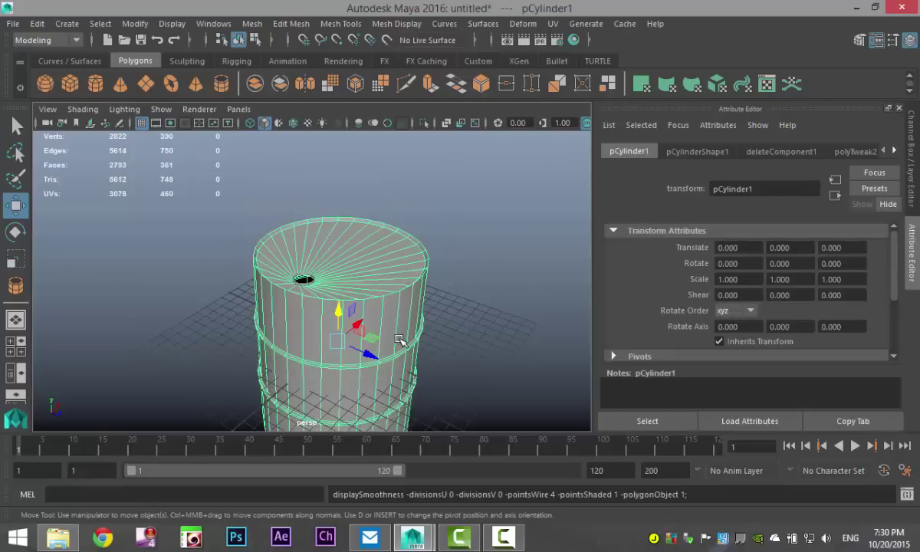
{"action": "scroll", "coordinate": [450, 351], "scroll_direction": "up", "scroll_amount": 3}
{"action": "left_click_drag", "start_coordinate": [450, 351], "coordinate": [471, 354], "text": "alt"}
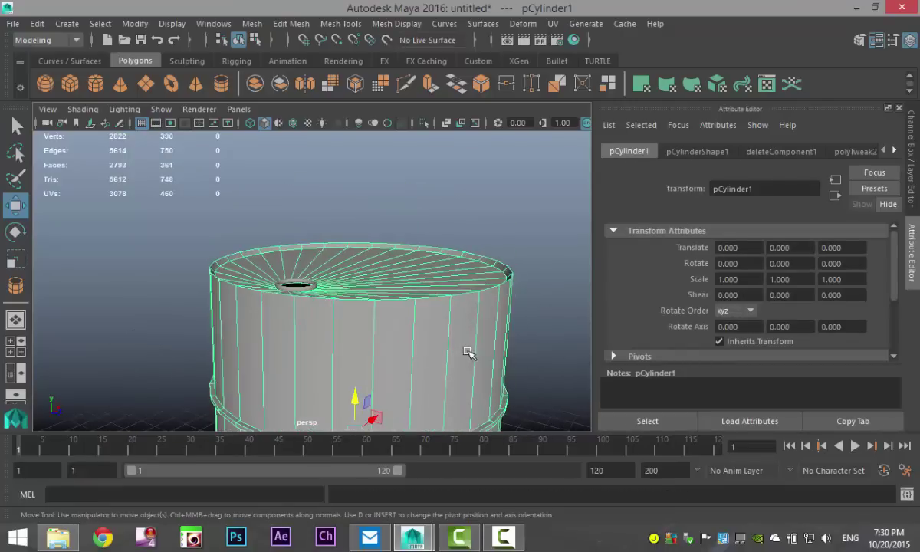
{"action": "middle_click_drag", "start_coordinate": [470, 353], "coordinate": [365, 307], "text": "alt"}
{"action": "left_click_drag", "start_coordinate": [366, 307], "coordinate": [408, 346], "text": "alt"}
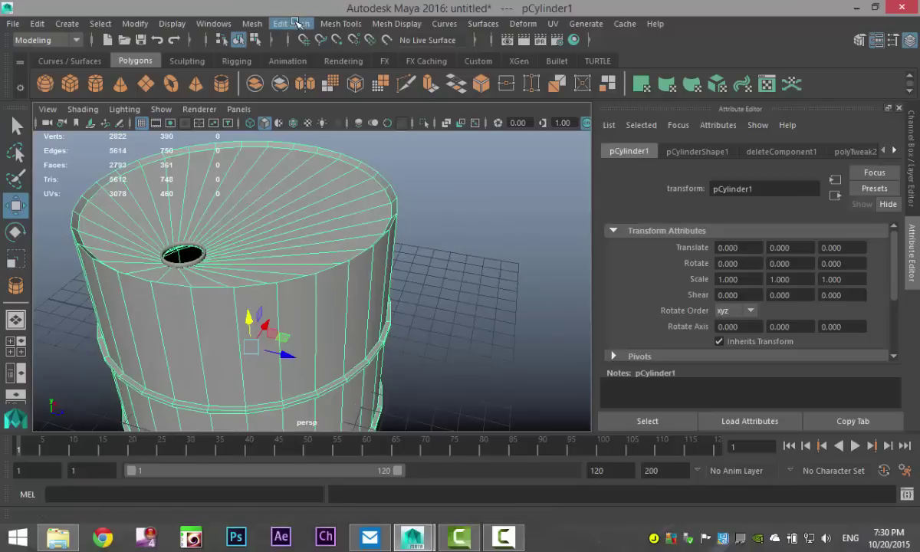
Add two edge loops just inside the barrel's top rim with Insert Edge Loop.
{"action": "left_click", "coordinate": [354, 24]}
{"action": "mouse_move", "coordinate": [306, 24]}
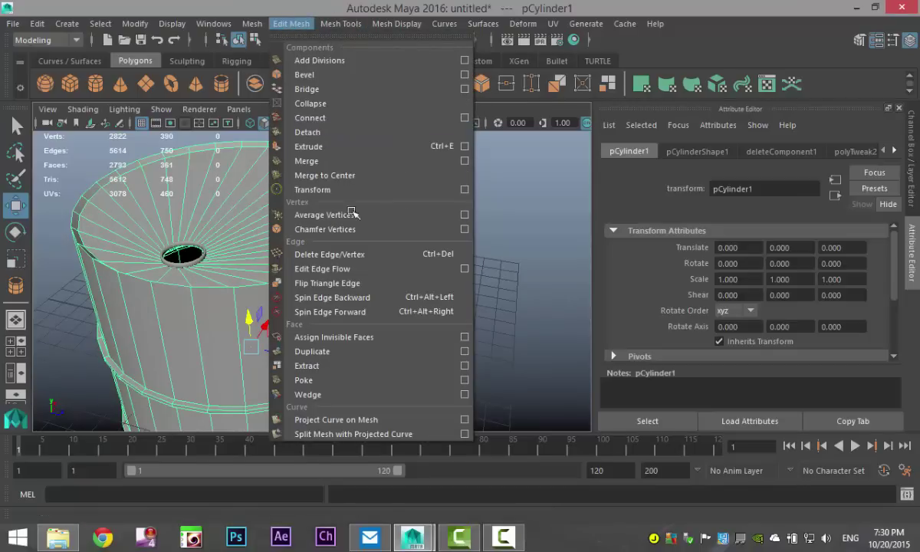
{"action": "mouse_move", "coordinate": [341, 24]}
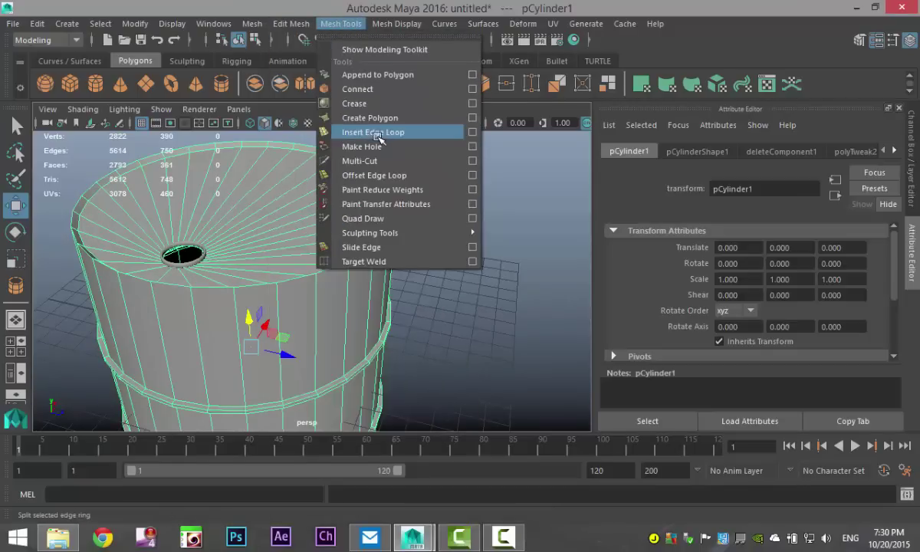
{"action": "left_click", "coordinate": [356, 128]}
{"action": "scroll", "coordinate": [396, 194], "scroll_direction": "up", "scroll_amount": 2}
{"action": "left_click_drag", "start_coordinate": [390, 204], "coordinate": [476, 354], "text": "alt"}
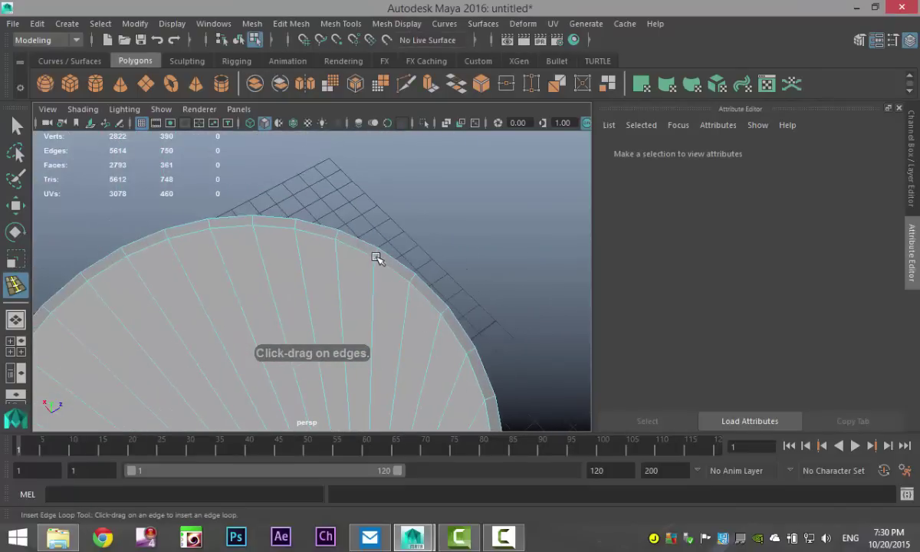
{"action": "left_click", "coordinate": [377, 257]}
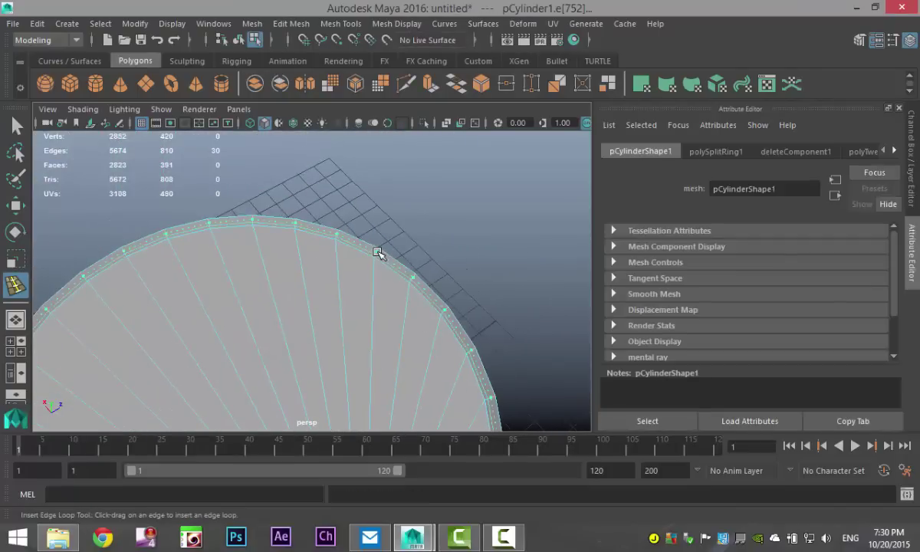
{"action": "left_click", "coordinate": [378, 253]}
Add more edge loops on the lower side, around the cap rim, and near the top.
{"action": "left_click_drag", "start_coordinate": [431, 314], "coordinate": [222, 264], "text": "alt"}
{"action": "left_click_drag", "start_coordinate": [277, 365], "coordinate": [282, 356]}
{"action": "left_click_drag", "start_coordinate": [369, 397], "coordinate": [450, 236], "text": "alt"}
{"action": "scroll", "coordinate": [451, 236], "scroll_direction": "down", "scroll_amount": 2}
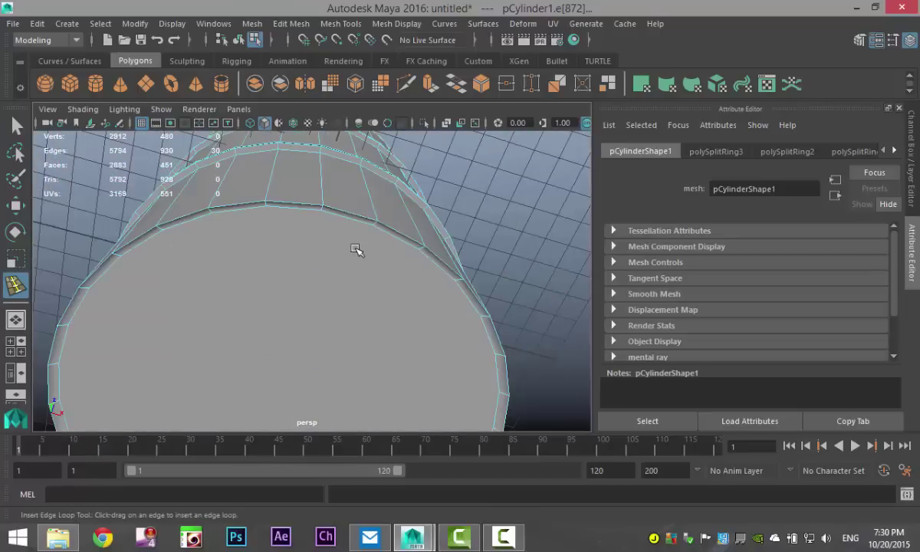
{"action": "left_click_drag", "start_coordinate": [355, 250], "coordinate": [355, 221], "text": "alt"}
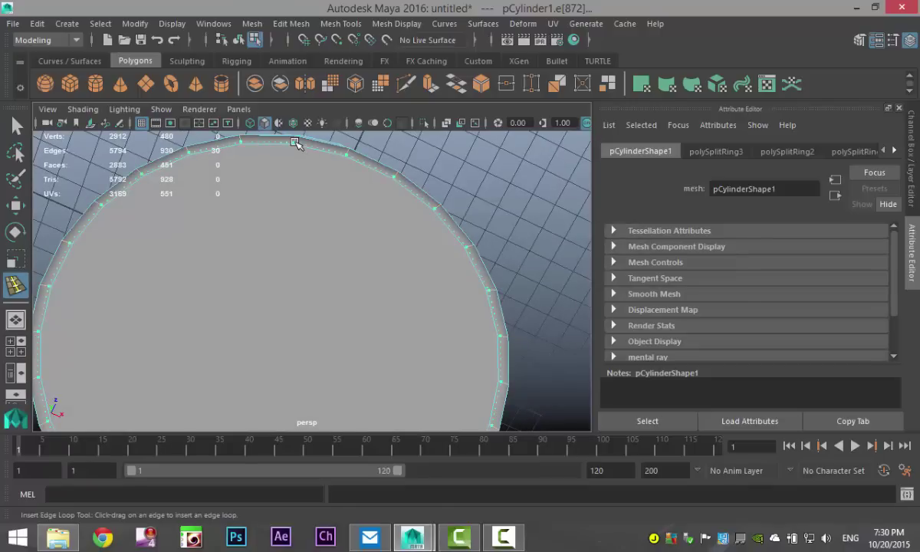
{"action": "left_click", "coordinate": [295, 142]}
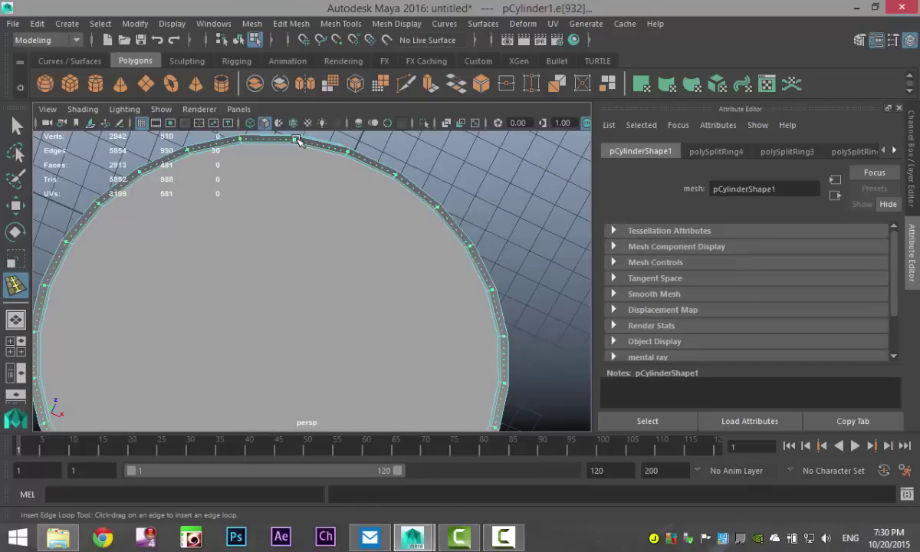
{"action": "left_click_drag", "start_coordinate": [297, 142], "coordinate": [407, 230], "text": "alt"}
{"action": "left_click_drag", "start_coordinate": [410, 184], "coordinate": [320, 319]}
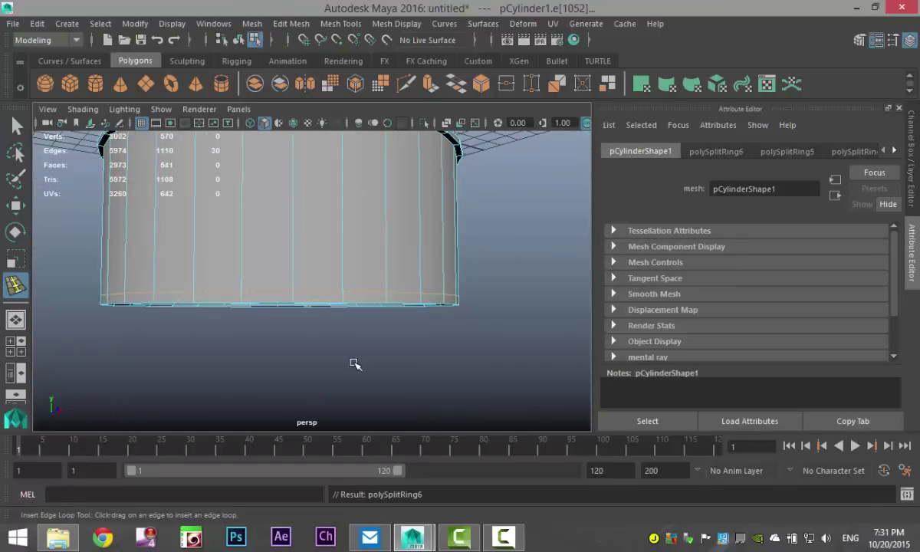
Lower the selected edge loop slightly along Y.
{"action": "key", "text": "q"}
{"action": "scroll", "coordinate": [268, 328], "scroll_direction": "up", "scroll_amount": 3}
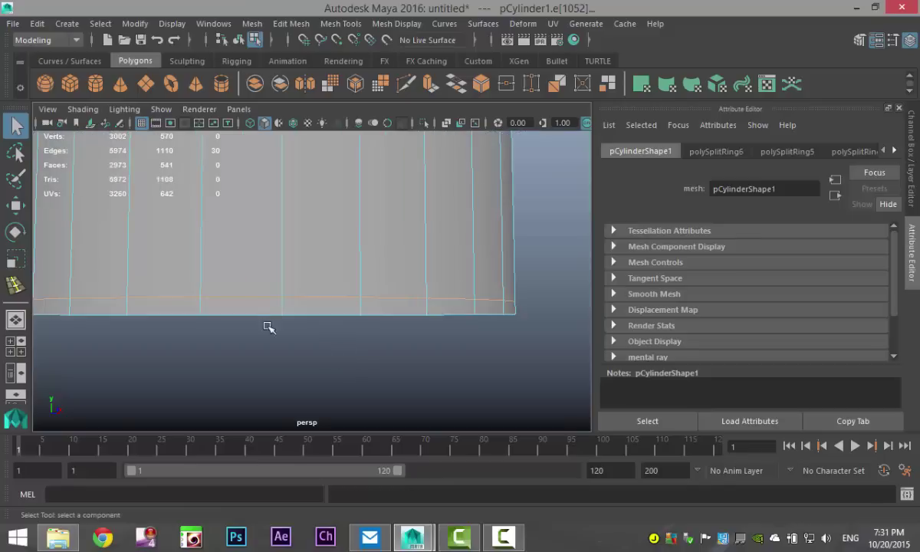
{"action": "key", "text": "w"}
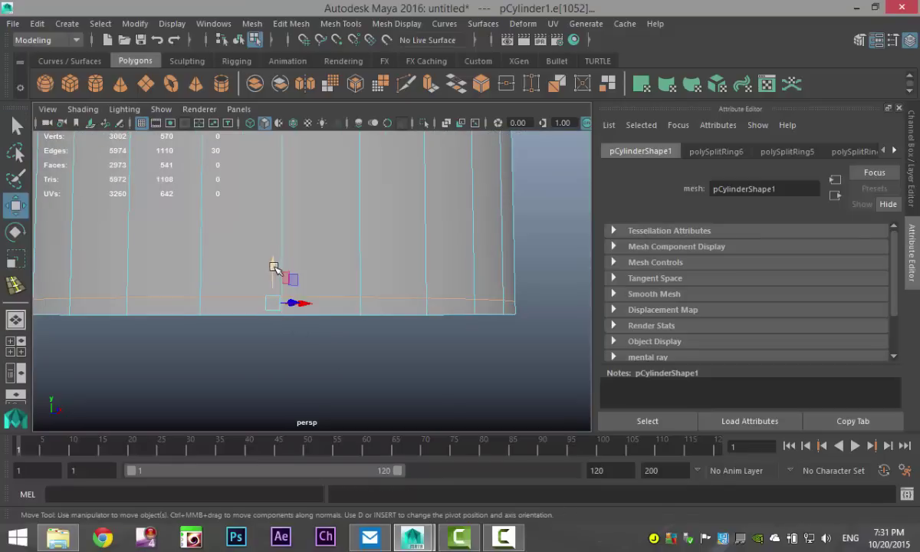
{"action": "left_click_drag", "start_coordinate": [274, 265], "coordinate": [274, 267]}
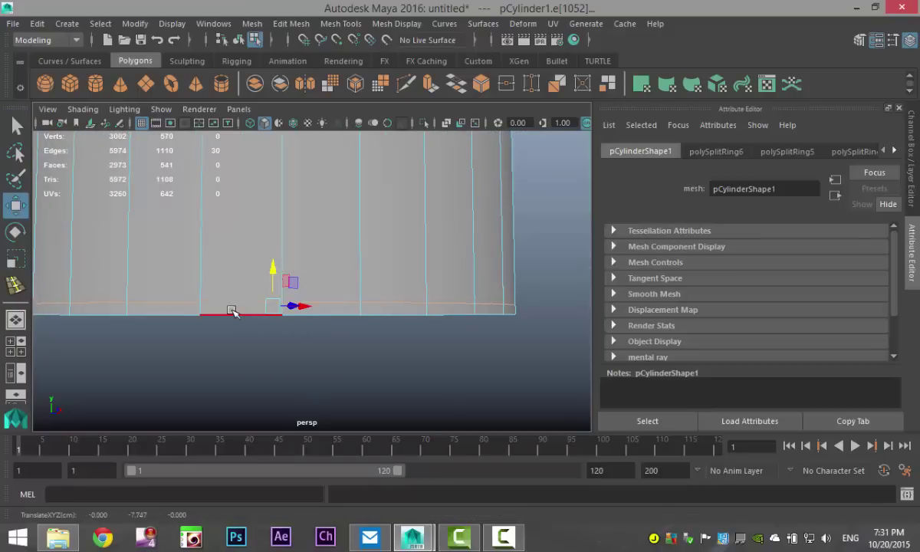
Select the thin face rings along the barrel's bottom and top rims.
{"action": "right_click_drag", "start_coordinate": [226, 154], "coordinate": [230, 191]}
{"action": "left_click", "coordinate": [224, 308]}
{"action": "left_click", "coordinate": [169, 309]}
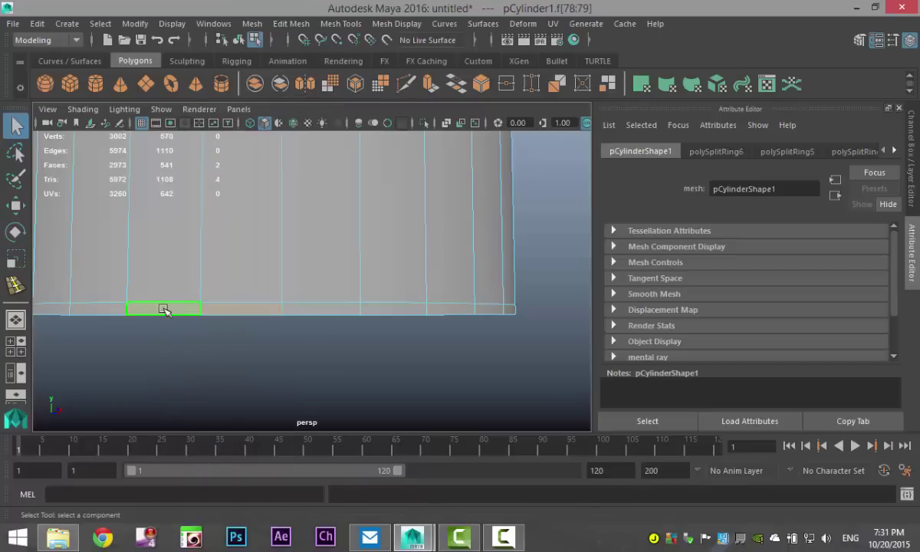
{"action": "double_click", "coordinate": [339, 316], "text": "shift"}
{"action": "scroll", "coordinate": [339, 318], "scroll_direction": "down", "scroll_amount": 5}
{"action": "left_click_drag", "start_coordinate": [415, 329], "coordinate": [437, 385], "text": "alt"}
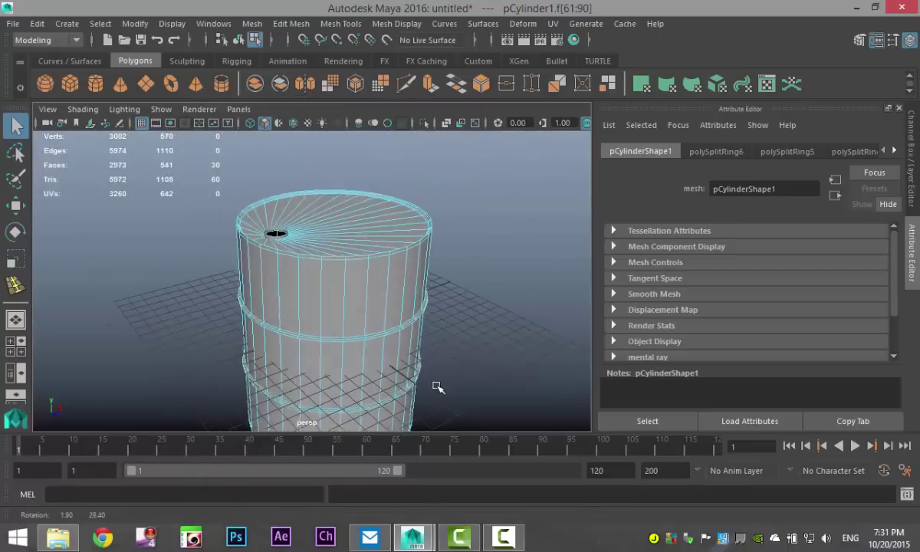
{"action": "scroll", "coordinate": [360, 277], "scroll_direction": "up", "scroll_amount": 4}
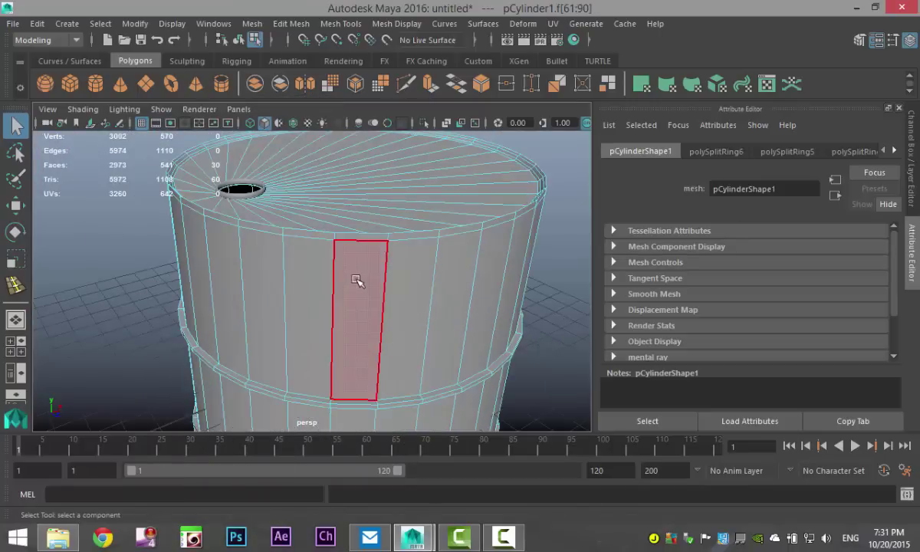
{"action": "double_click", "coordinate": [358, 237], "text": "shift"}
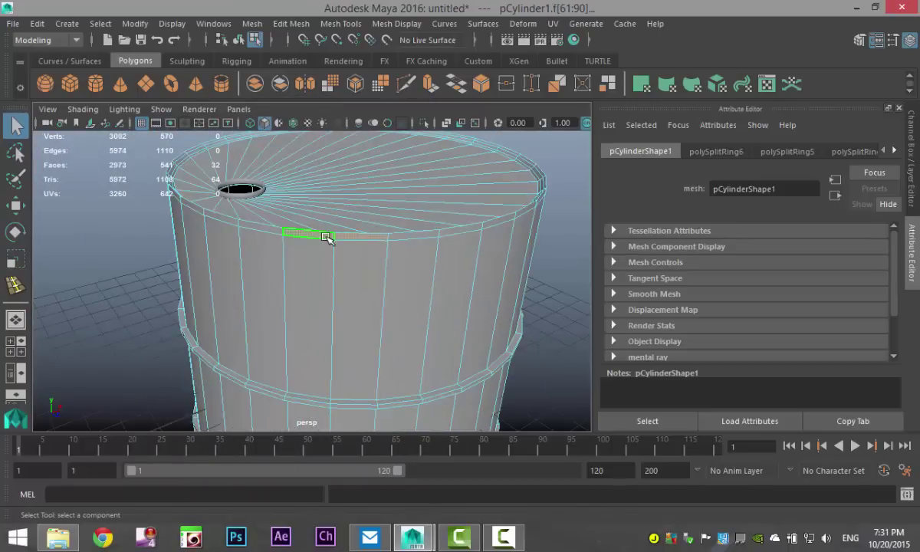
Extrude the two rim face rings with thickness 0.05, then deselect the barrel.
{"action": "left_click", "coordinate": [340, 23]}
{"action": "mouse_move", "coordinate": [291, 23]}
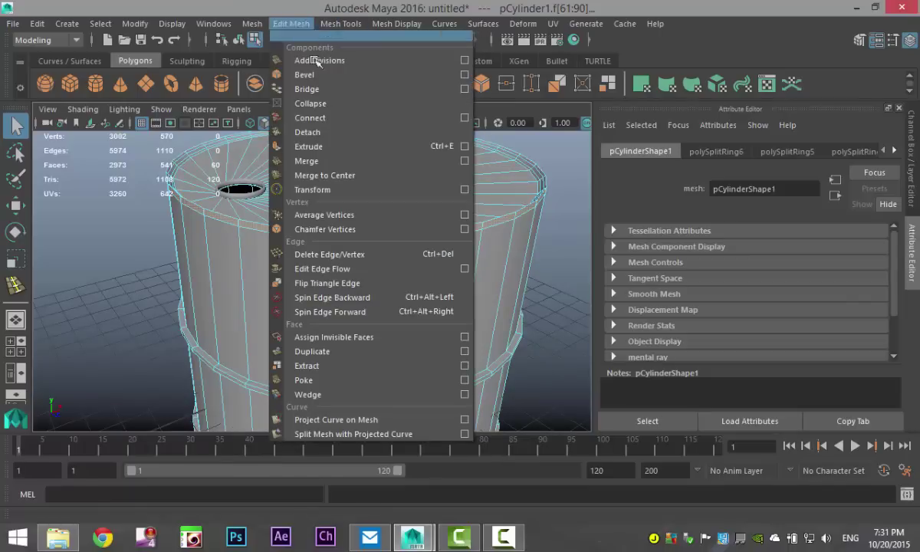
{"action": "left_click", "coordinate": [310, 147]}
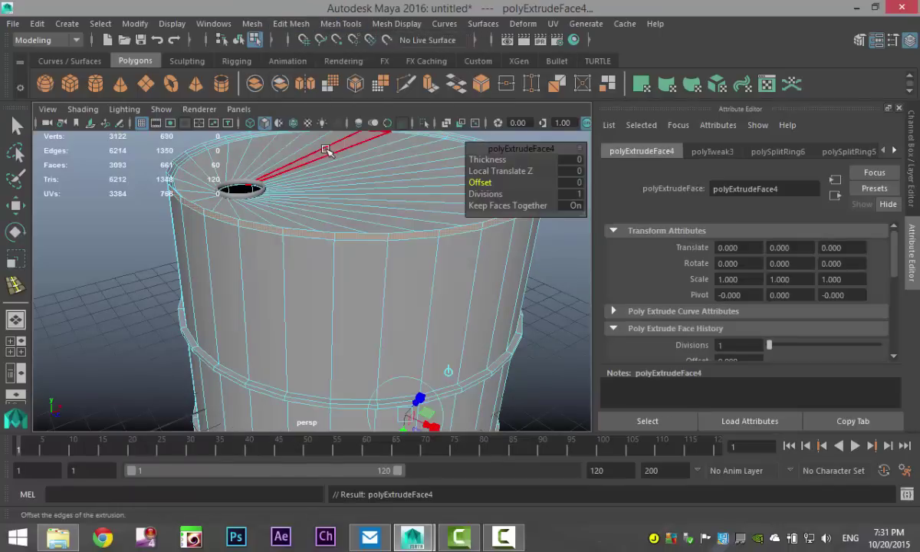
{"action": "left_click", "coordinate": [572, 161]}
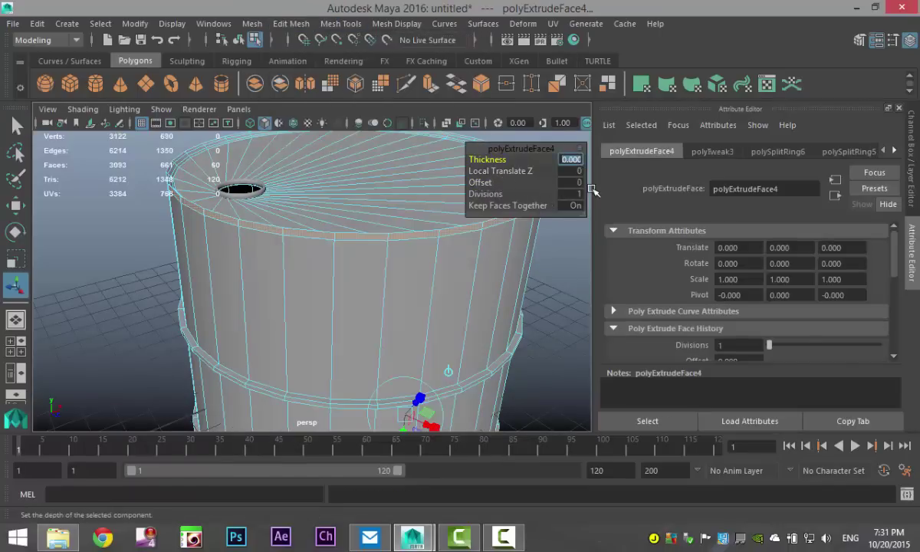
{"action": "key", "text": "Return"}
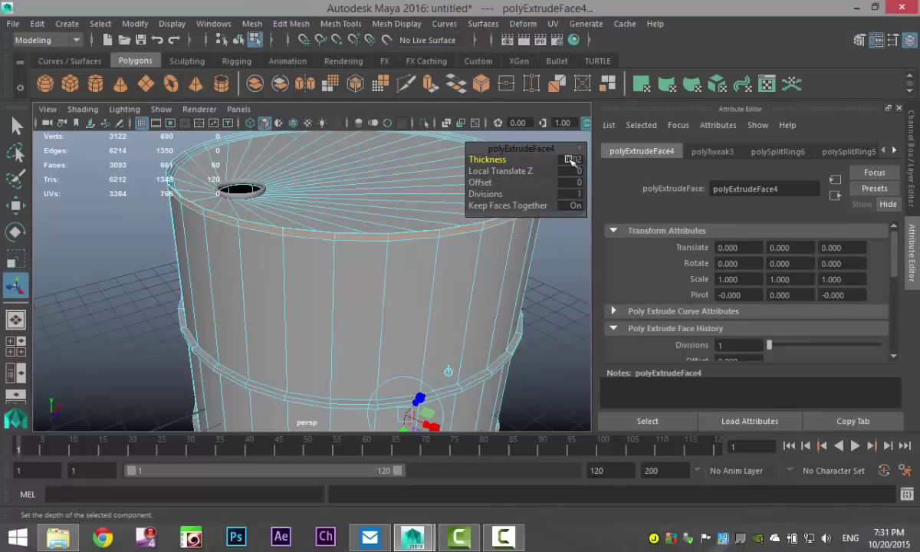
{"action": "left_click", "coordinate": [571, 160]}
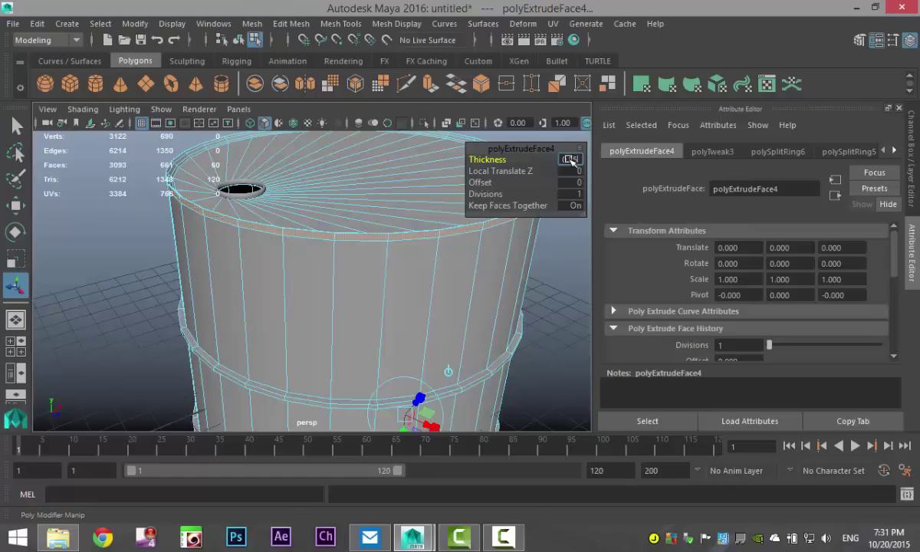
{"action": "type", "text": "0.05"}
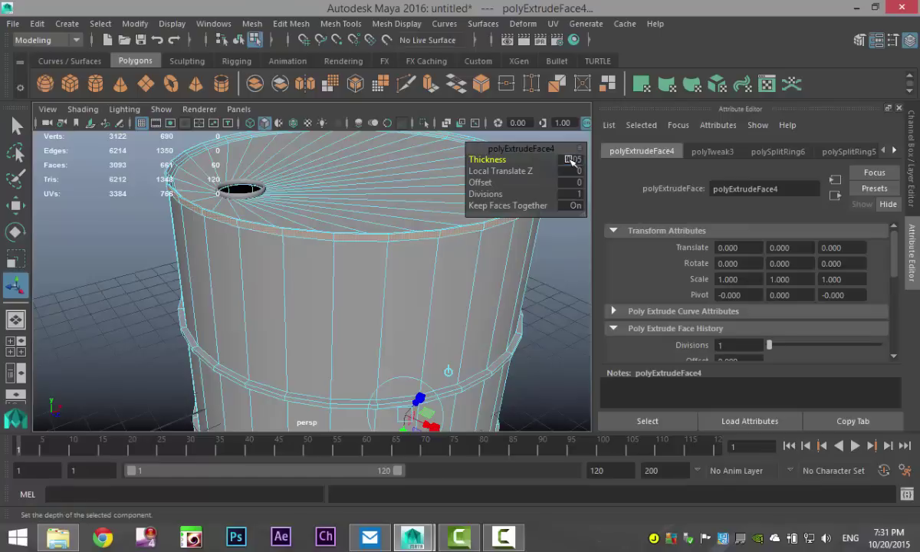
{"action": "left_click", "coordinate": [140, 302]}
{"action": "scroll", "coordinate": [150, 299], "scroll_direction": "down", "scroll_amount": 3}
Show the outer pipe ring pPipe1 as its low-poly base mesh.
{"action": "scroll", "coordinate": [153, 299], "scroll_direction": "up", "scroll_amount": 3}
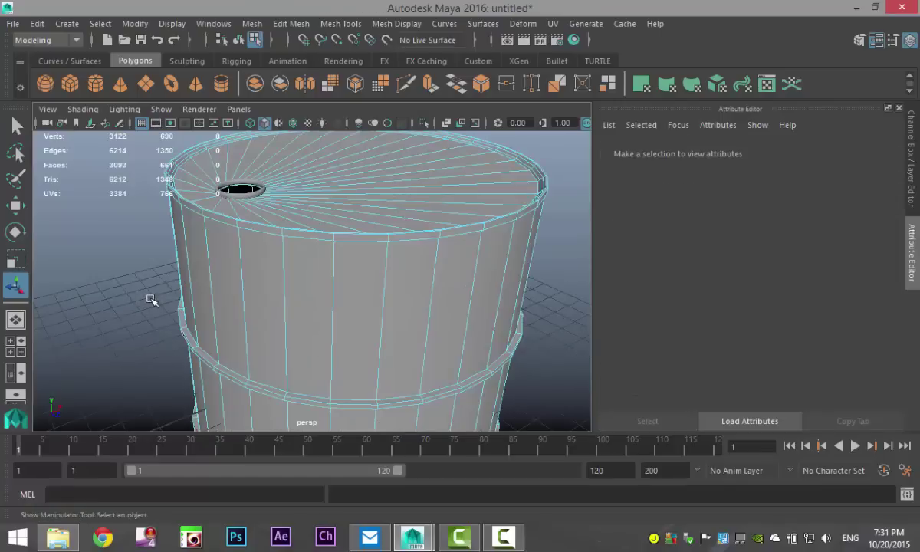
{"action": "left_click_drag", "start_coordinate": [154, 300], "coordinate": [208, 329], "text": "alt"}
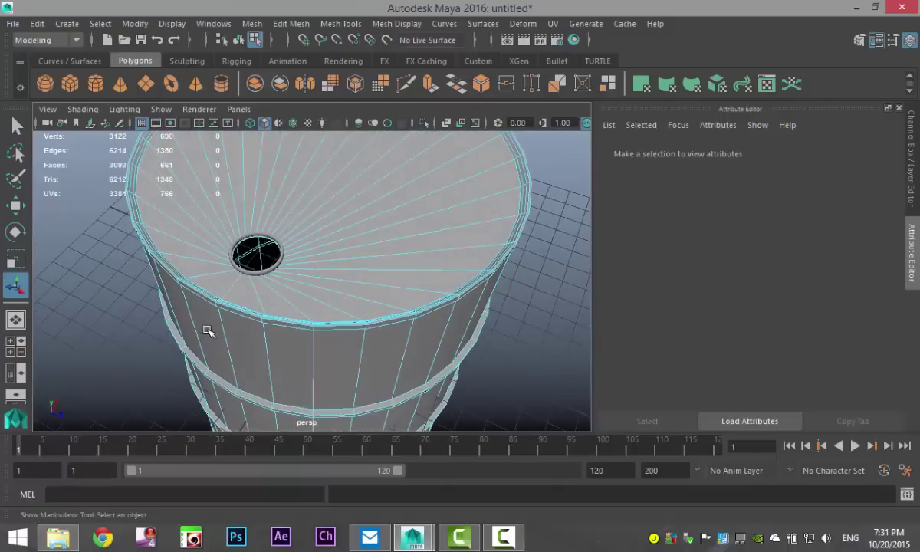
{"action": "right_click_drag", "start_coordinate": [208, 329], "coordinate": [267, 382], "text": "alt"}
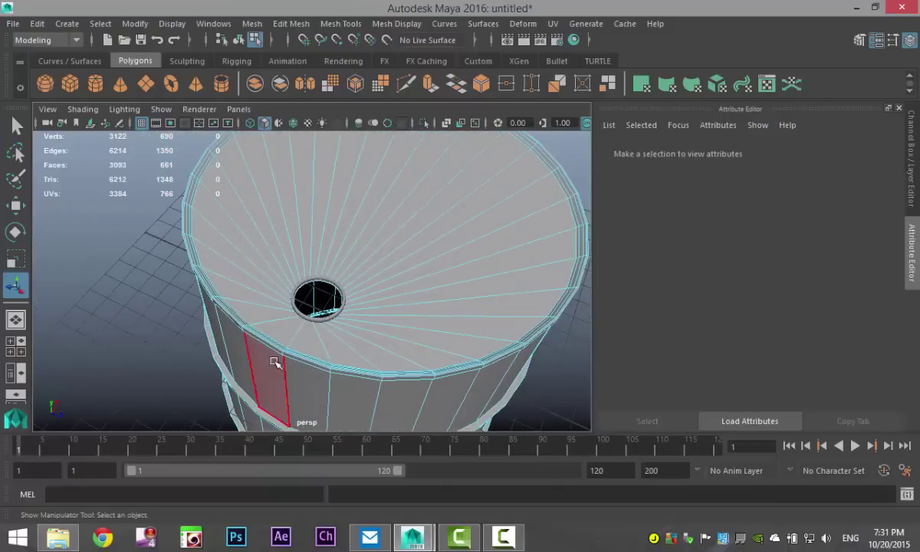
{"action": "scroll", "coordinate": [276, 376], "scroll_direction": "up", "scroll_amount": 2}
{"action": "left_click_drag", "start_coordinate": [284, 370], "coordinate": [354, 372], "text": "alt"}
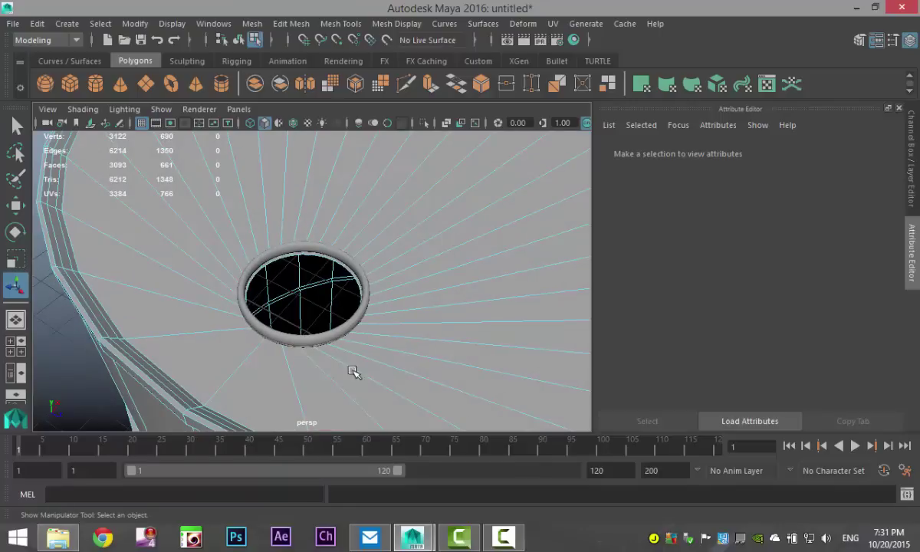
{"action": "left_click", "coordinate": [326, 339]}
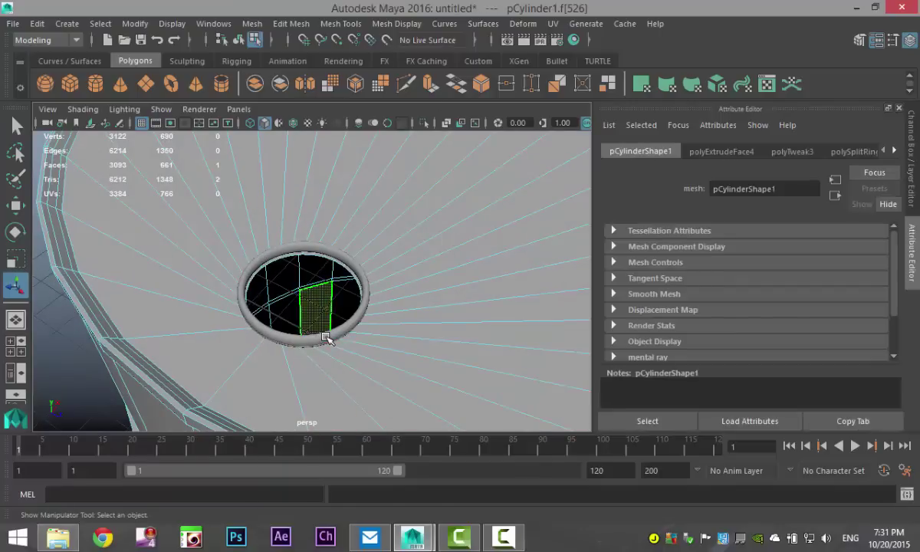
{"action": "right_click_drag", "start_coordinate": [325, 143], "coordinate": [389, 100]}
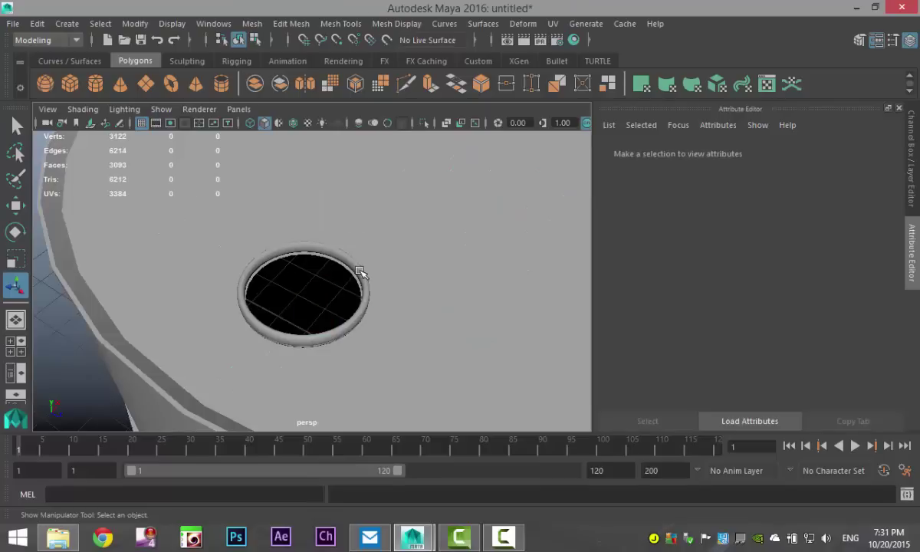
{"action": "left_click", "coordinate": [360, 284]}
{"action": "key", "text": "1"}
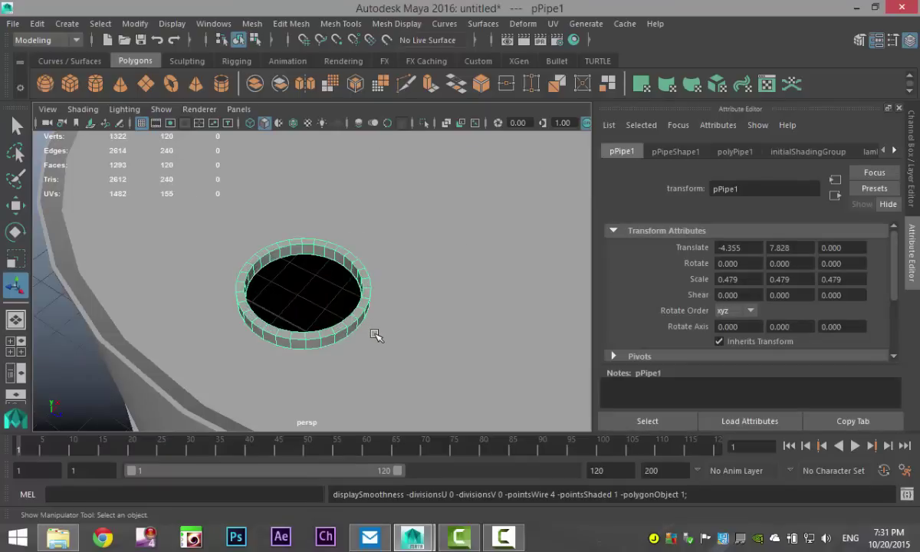
{"action": "key", "text": "f"}
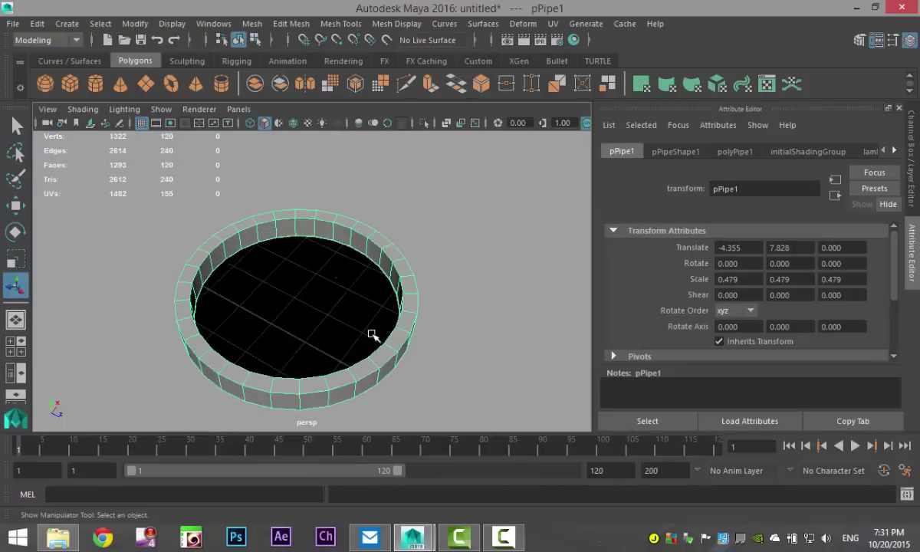
{"action": "scroll", "coordinate": [372, 336], "scroll_direction": "down", "scroll_amount": 4}
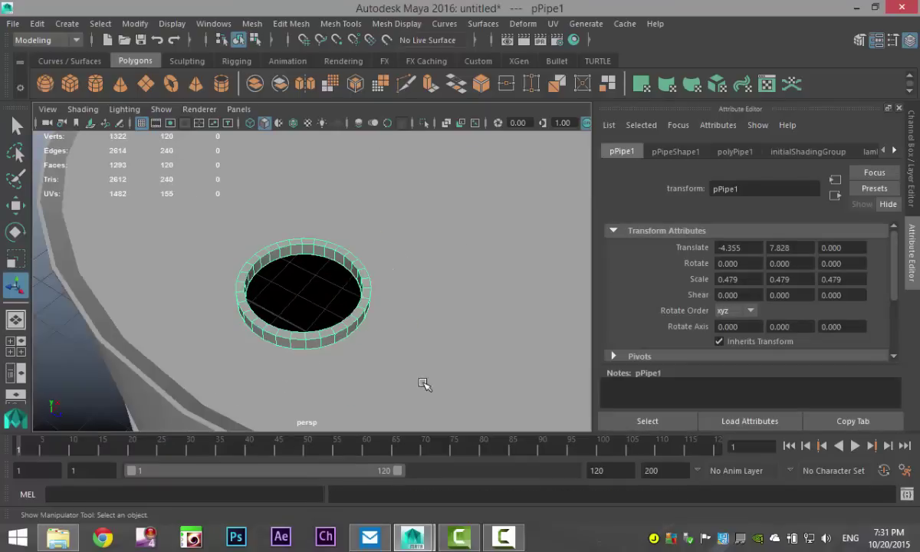
{"action": "left_click_drag", "start_coordinate": [424, 383], "coordinate": [386, 424], "text": "alt"}
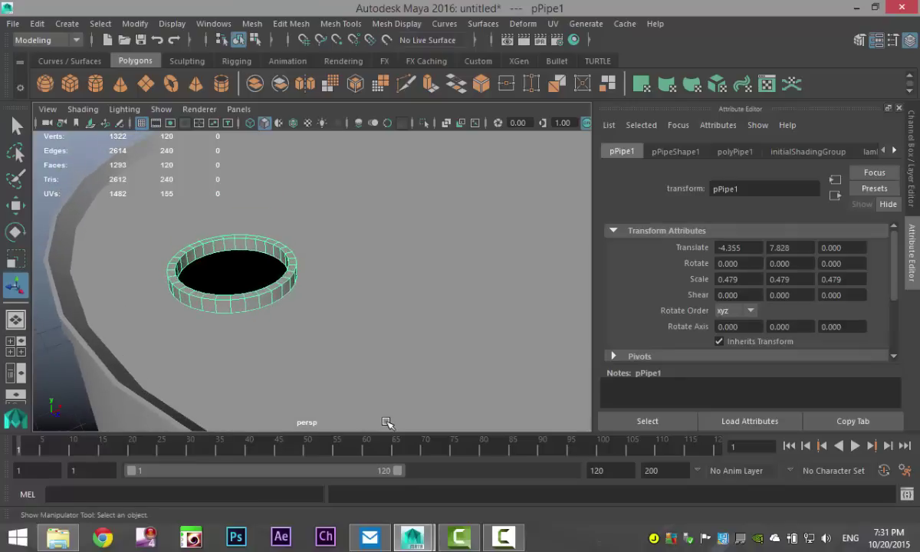
Show the inner pipe pPipe2 as its low-poly base mesh, checking wireframe and shaded views.
{"action": "key", "text": "4"}
{"action": "scroll", "coordinate": [337, 399], "scroll_direction": "up", "scroll_amount": 5}
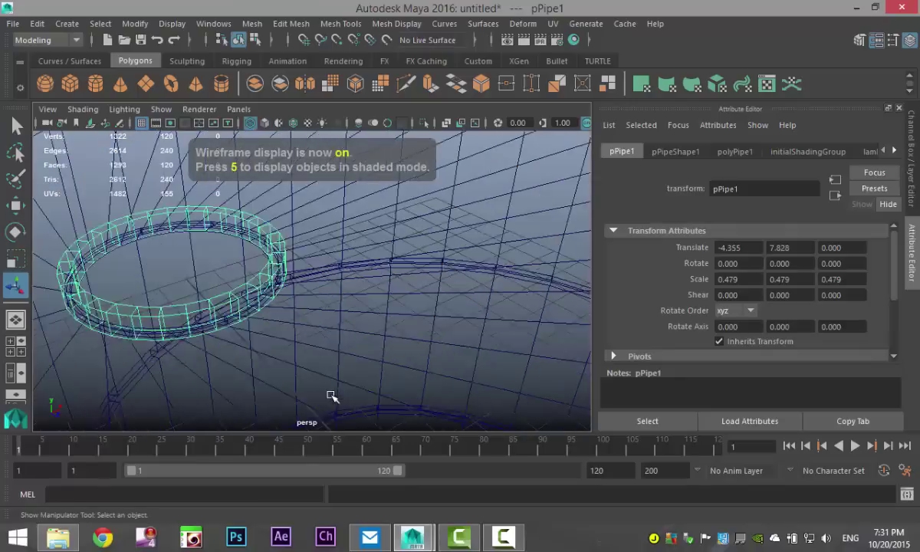
{"action": "left_click_drag", "start_coordinate": [239, 301], "coordinate": [329, 355], "text": "alt"}
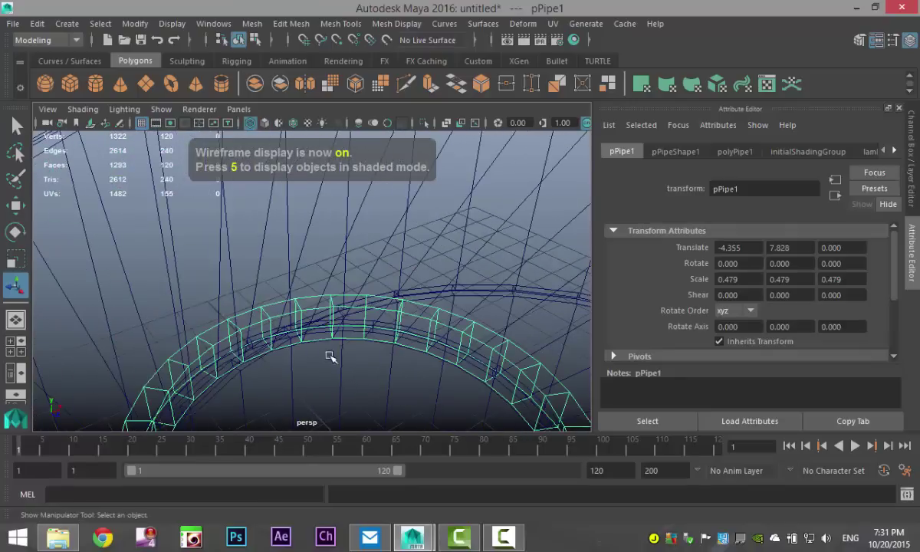
{"action": "left_click", "coordinate": [254, 338]}
{"action": "key", "text": "f"}
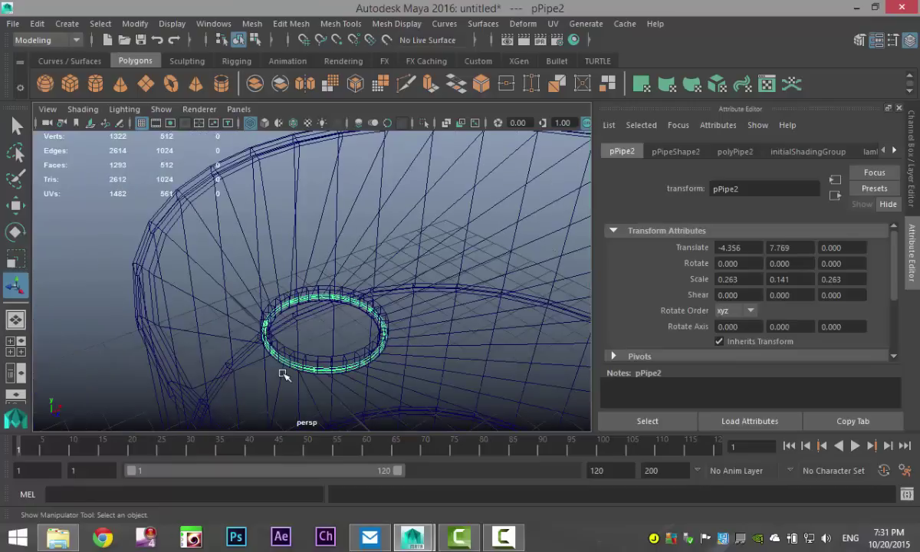
{"action": "key", "text": "1"}
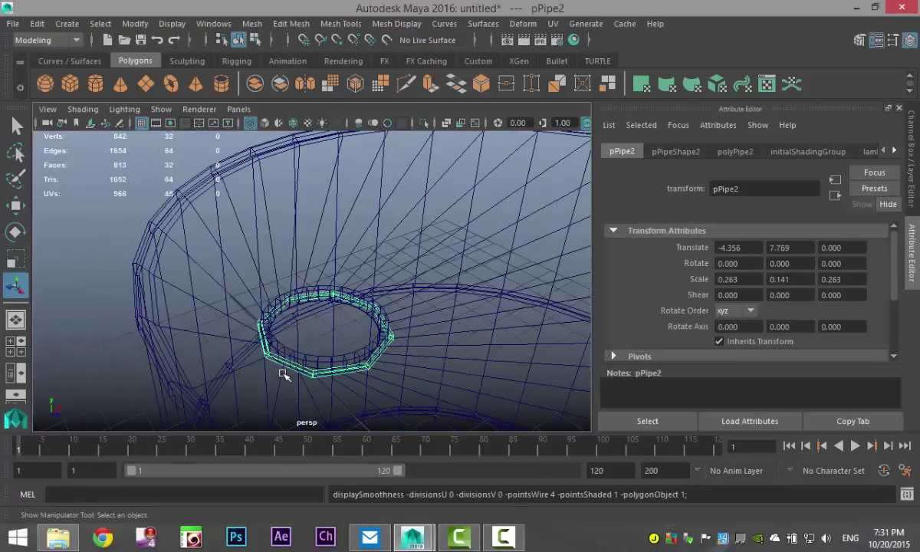
{"action": "left_click", "coordinate": [22, 349]}
{"action": "key", "text": "space"}
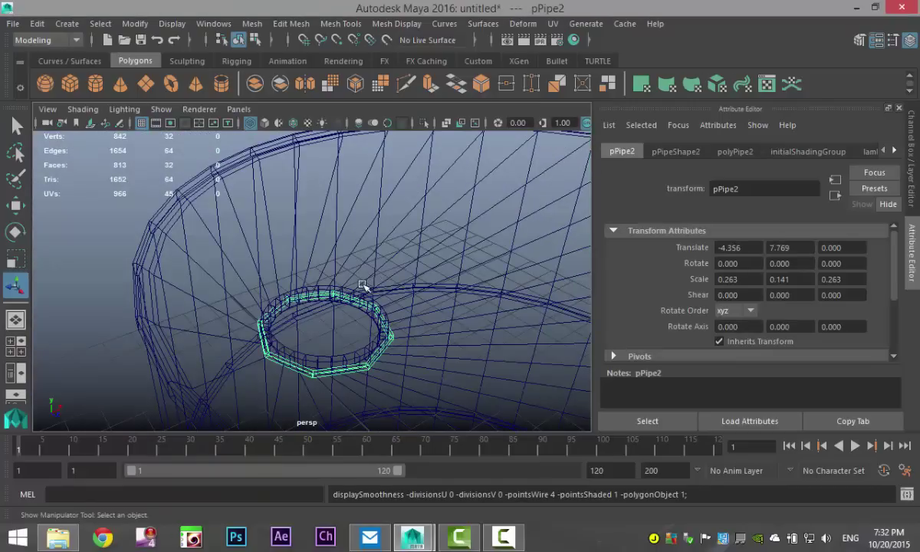
{"action": "key", "text": "5"}
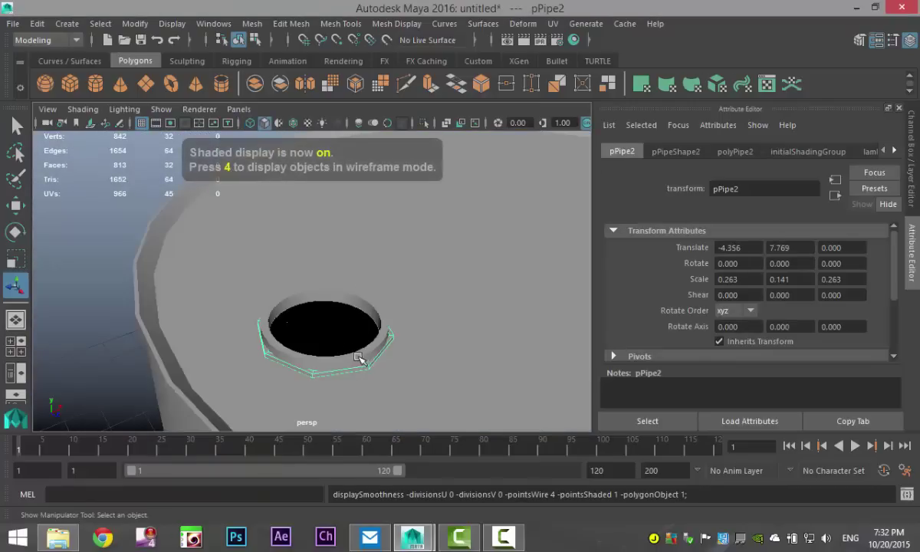
{"action": "scroll", "coordinate": [355, 369], "scroll_direction": "up", "scroll_amount": 3}
{"action": "mouse_move", "coordinate": [349, 376]}
{"action": "left_mouse_down", "text": "alt"}
{"action": "mouse_move", "coordinate": [370, 360]}
{"action": "mouse_move", "coordinate": [335, 376]}
{"action": "mouse_move", "coordinate": [326, 355]}
{"action": "left_mouse_up", "text": "alt"}
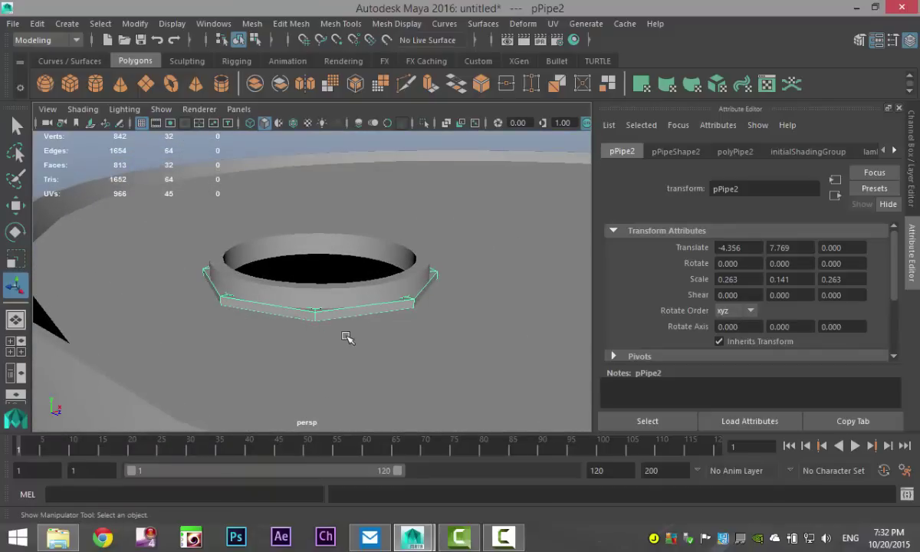
{"action": "left_click_drag", "start_coordinate": [346, 338], "coordinate": [387, 303], "text": "alt"}
Select the barrel body pCylinder1.
{"action": "left_click", "coordinate": [370, 297]}
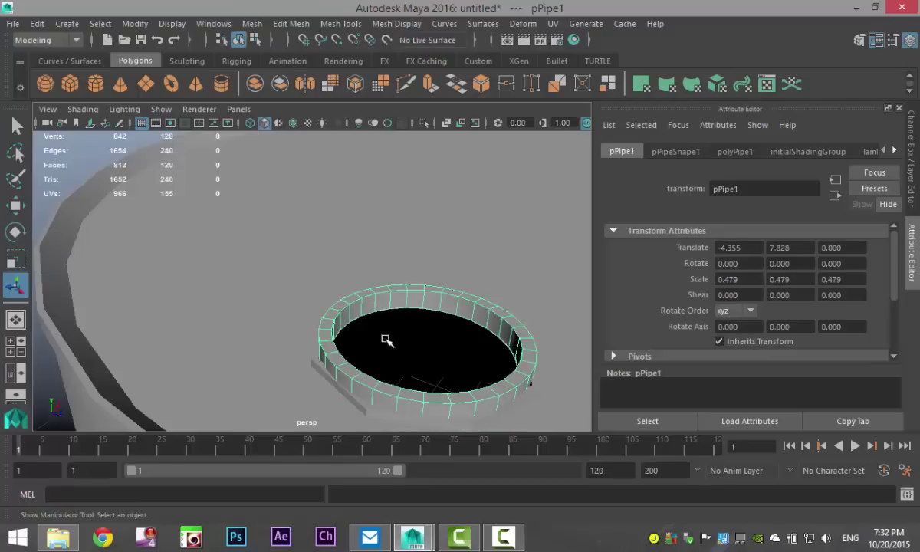
{"action": "left_click_drag", "start_coordinate": [397, 357], "coordinate": [342, 290], "text": "alt"}
{"action": "scroll", "coordinate": [349, 354], "scroll_direction": "down", "scroll_amount": 5}
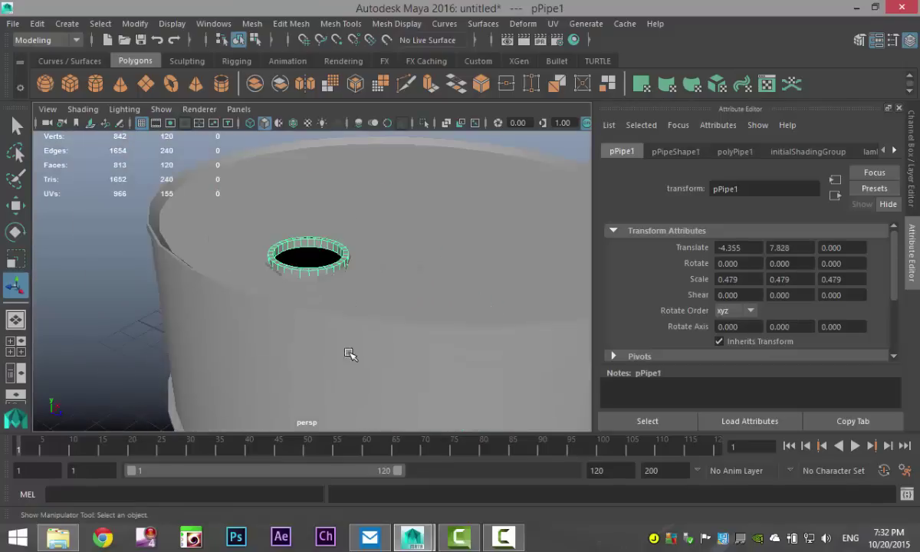
{"action": "scroll", "coordinate": [349, 361], "scroll_direction": "down", "scroll_amount": 2}
{"action": "left_click_drag", "start_coordinate": [349, 361], "coordinate": [345, 353], "text": "alt"}
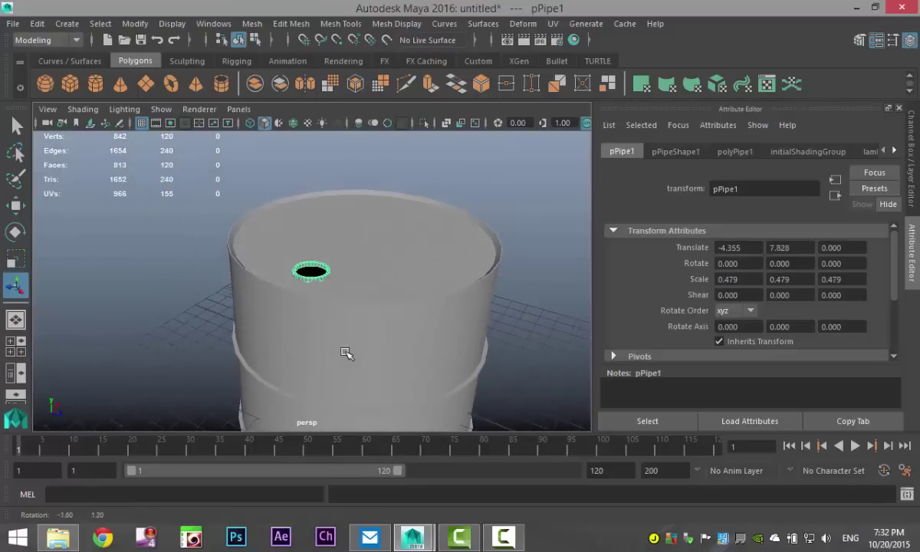
{"action": "left_click", "coordinate": [426, 325]}
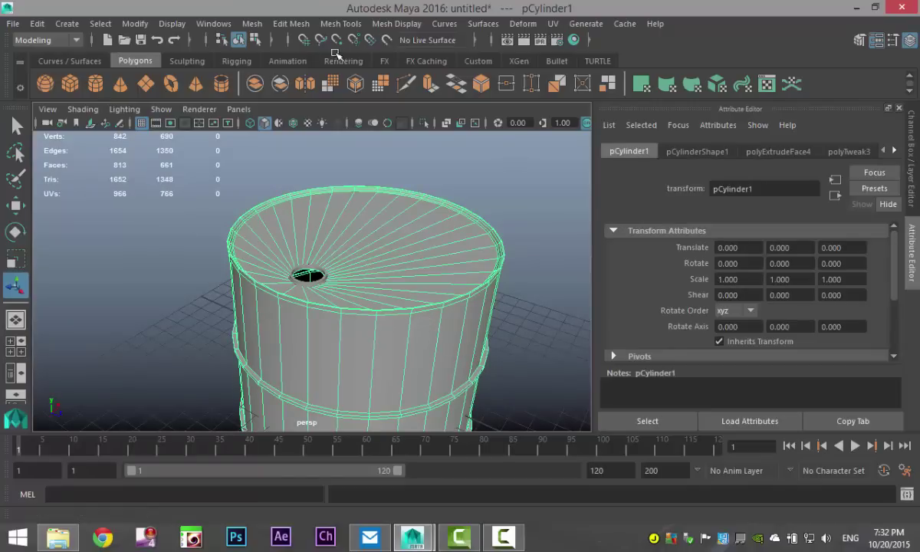
Smooth pCylinder1 with one division level, then marquee-select all the barrel parts.
{"action": "left_click", "coordinate": [252, 24]}
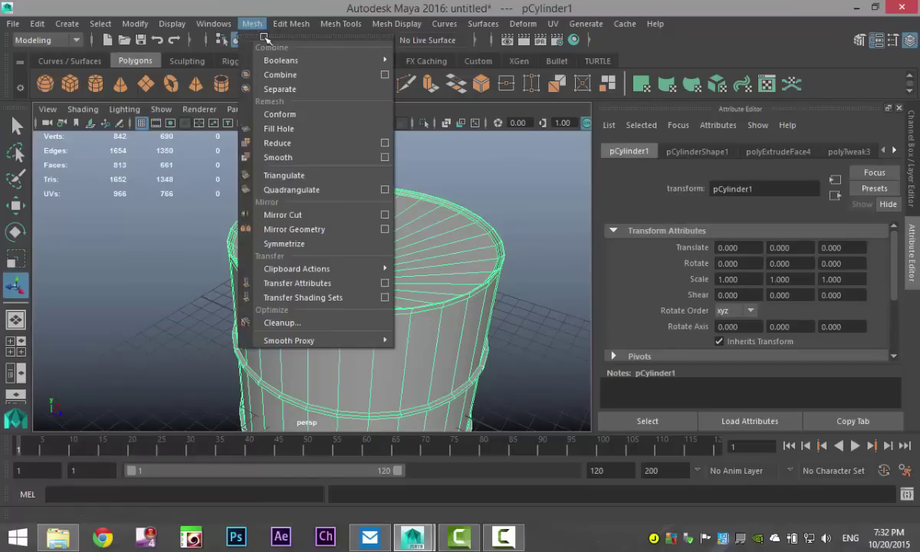
{"action": "left_click", "coordinate": [296, 156]}
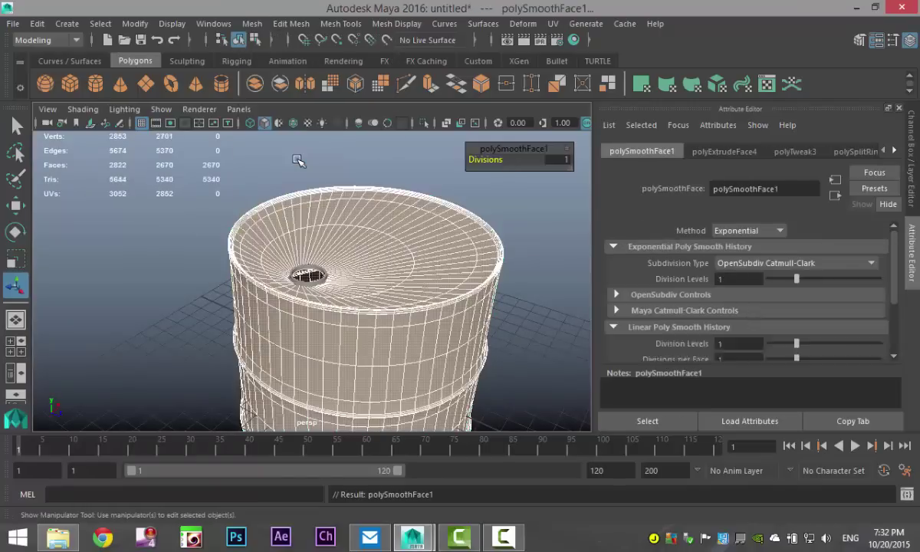
{"action": "left_click", "coordinate": [174, 270]}
{"action": "left_click_drag", "start_coordinate": [191, 302], "coordinate": [346, 307], "text": "alt"}
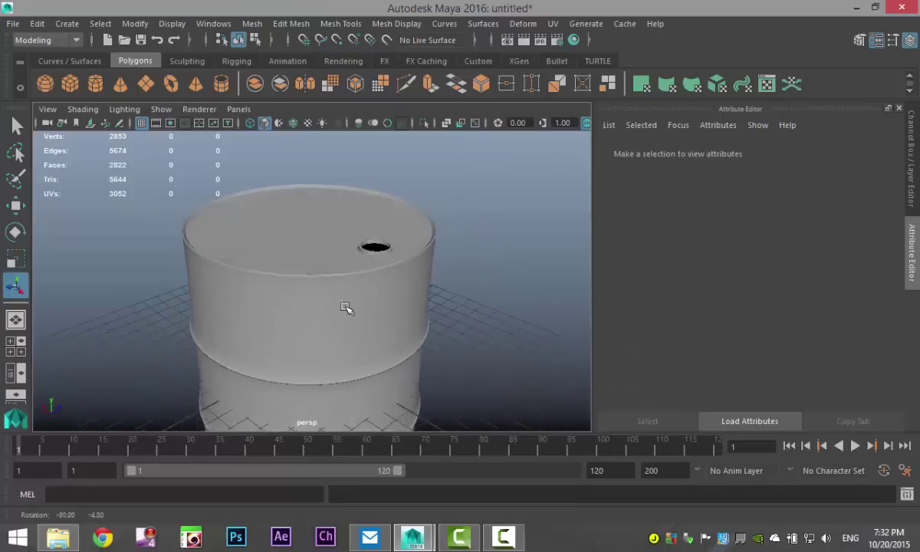
{"action": "right_click_drag", "start_coordinate": [346, 307], "coordinate": [312, 392], "text": "alt"}
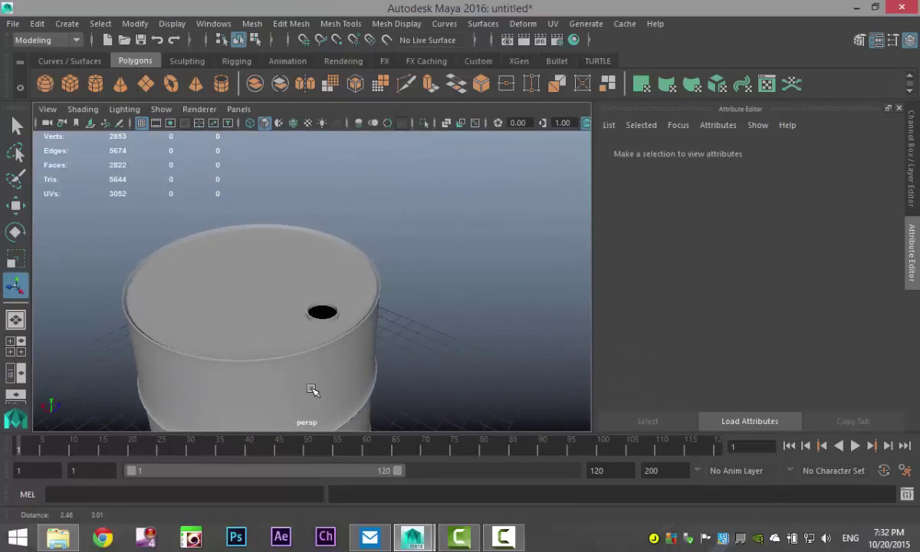
{"action": "scroll", "coordinate": [364, 345], "scroll_direction": "down", "scroll_amount": 3}
{"action": "left_click_drag", "start_coordinate": [198, 238], "coordinate": [418, 442]}
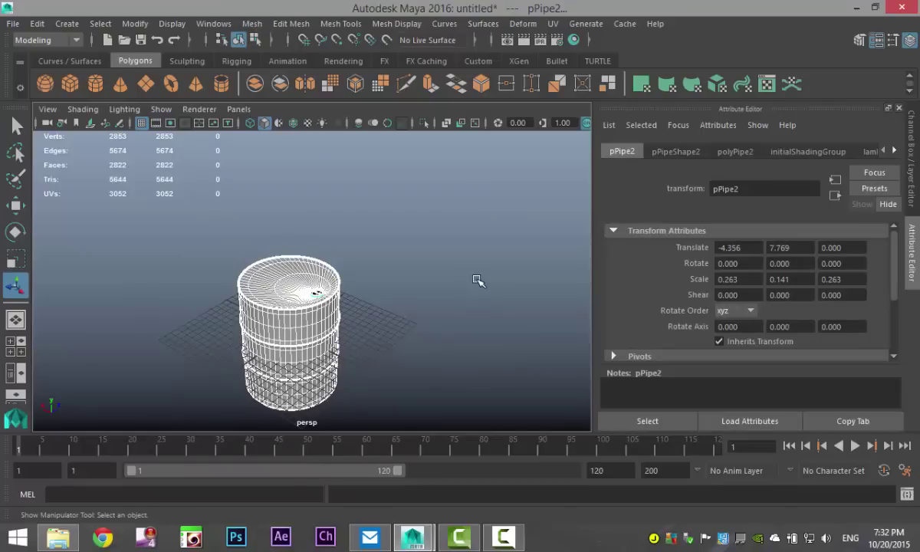
Group all the barrel parts and rename the group to 'Barrel' in the Outliner.
{"action": "key", "text": "ctrl+g"}
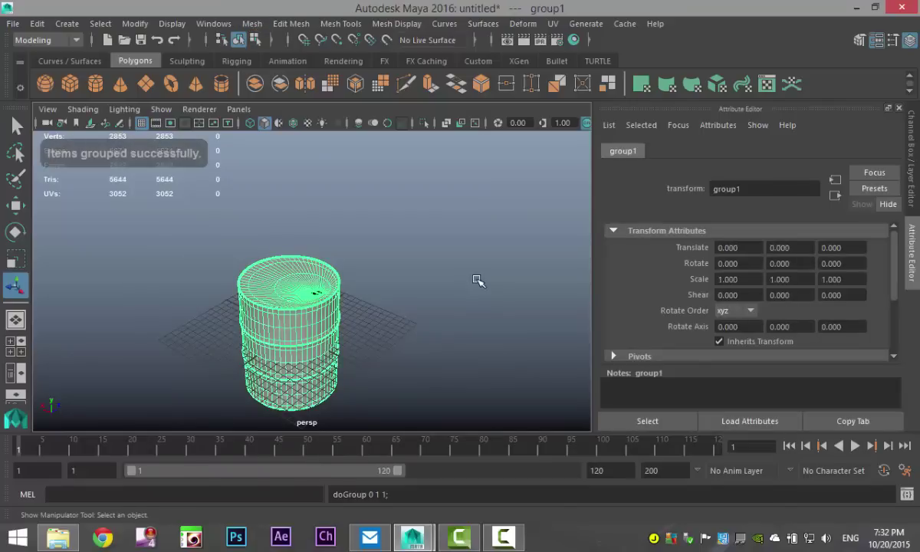
{"action": "left_click", "coordinate": [213, 23]}
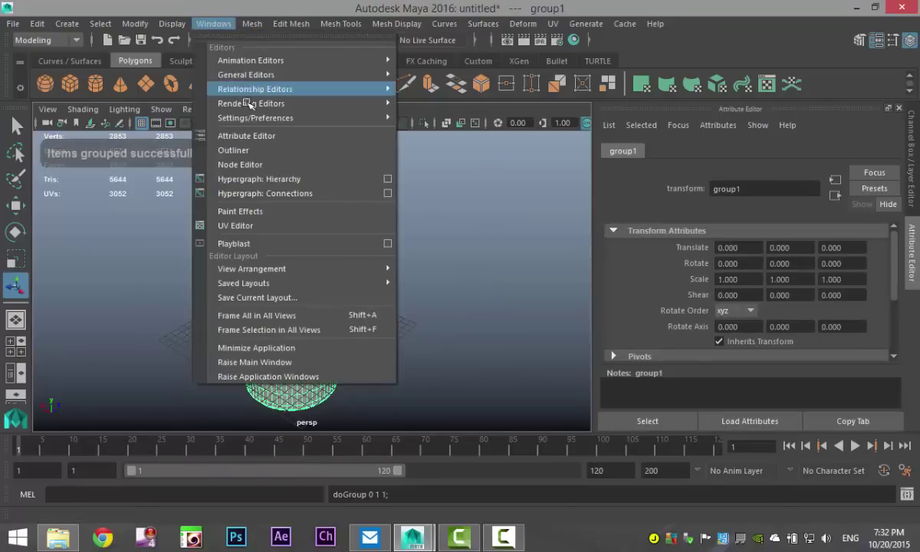
{"action": "left_click", "coordinate": [262, 150]}
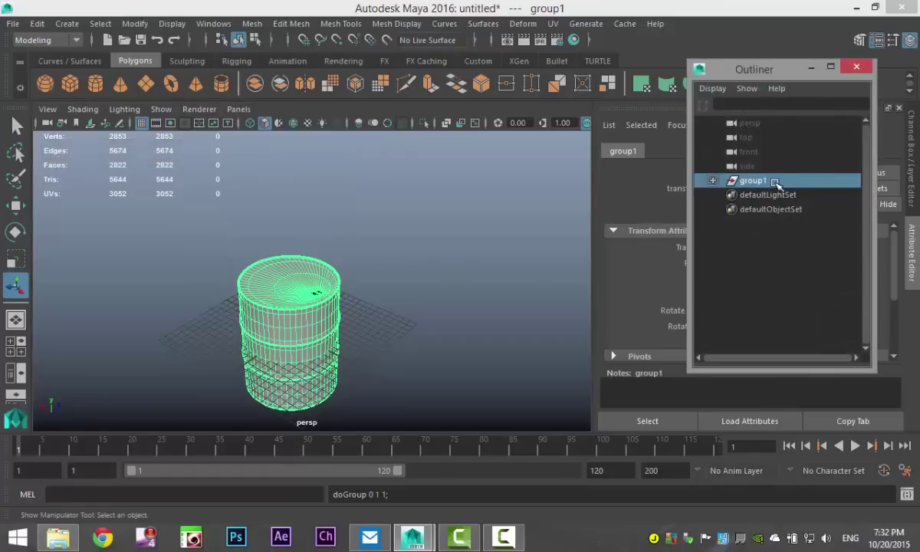
{"action": "double_click", "coordinate": [776, 182]}
{"action": "type", "text": "Ba"}
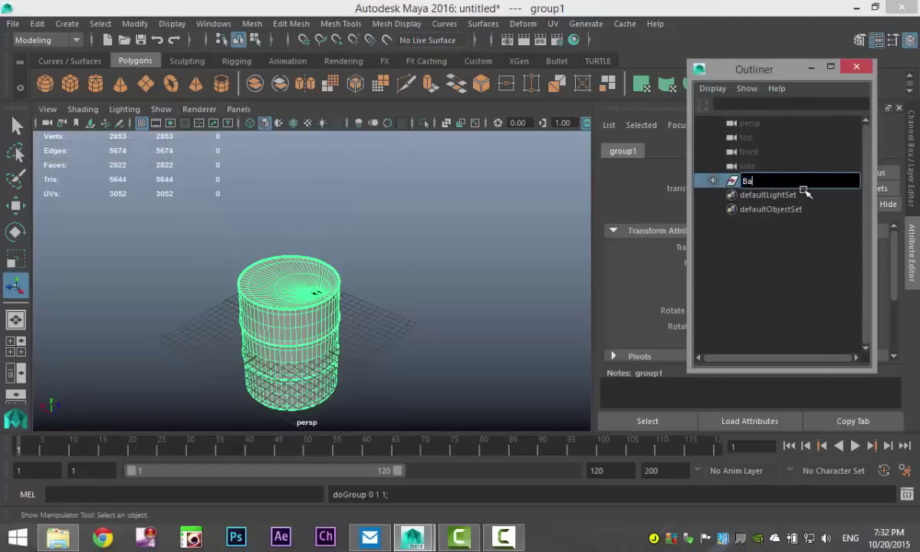
{"action": "type", "text": "rrel"}
{"action": "key", "text": "Return"}
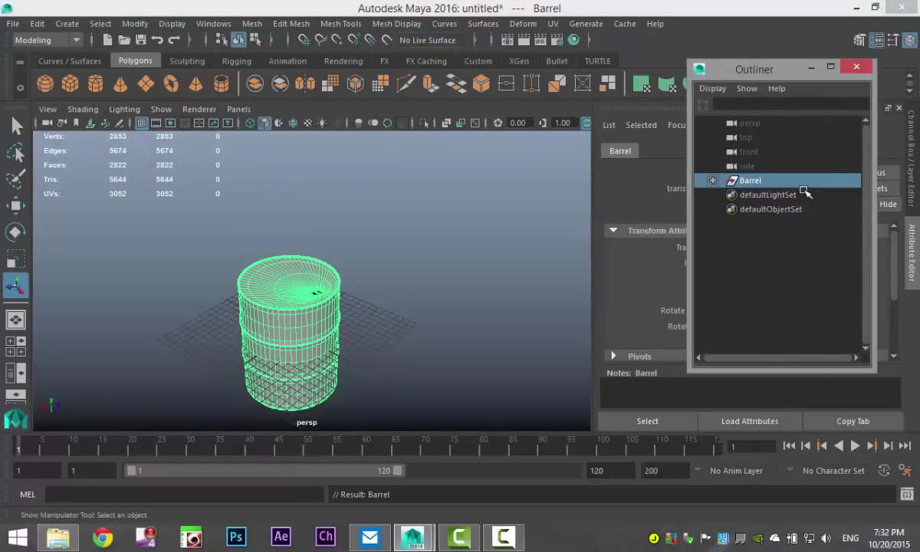
{"action": "left_click", "coordinate": [857, 66]}
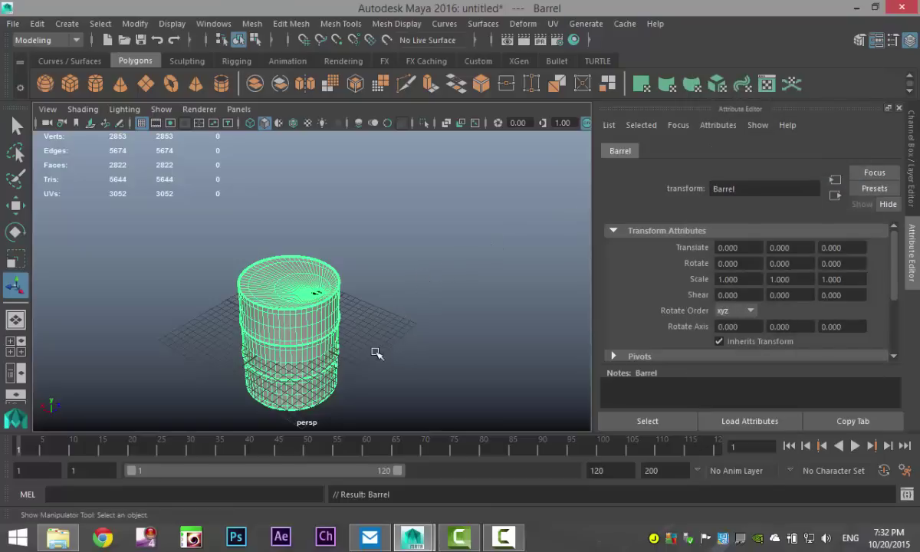
{"action": "left_click_drag", "start_coordinate": [385, 361], "coordinate": [405, 343], "text": "alt"}
{"action": "middle_click_drag", "start_coordinate": [401, 342], "coordinate": [443, 268], "text": "alt"}
{"action": "left_click_drag", "start_coordinate": [443, 269], "coordinate": [379, 337], "text": "alt"}
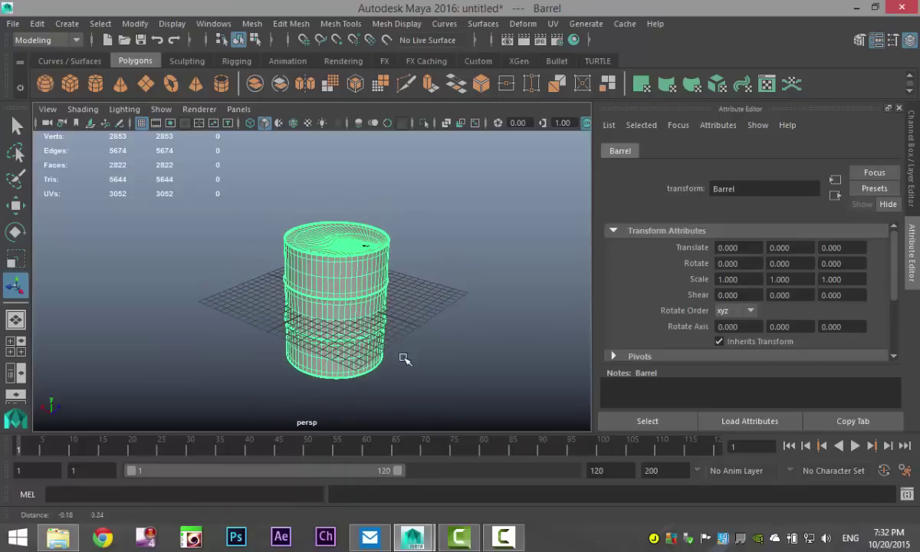
Start an Export Selection of the barrel from Maya's File menu option box.
{"action": "left_click", "coordinate": [21, 24]}
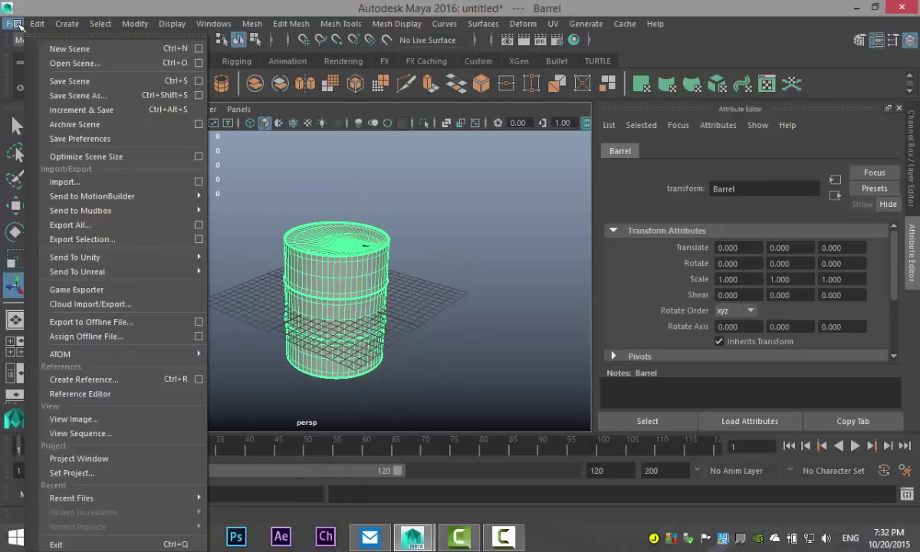
{"action": "mouse_move", "coordinate": [127, 349]}
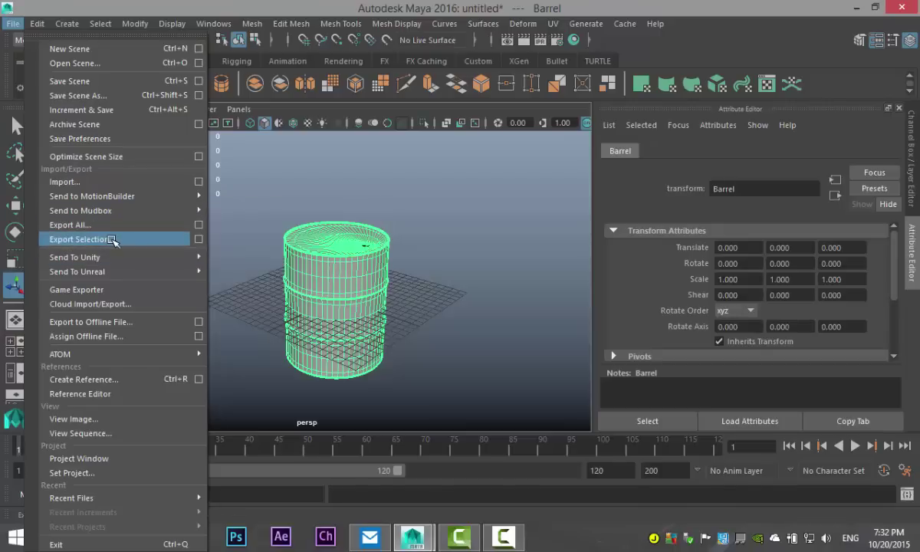
{"action": "left_click", "coordinate": [199, 240]}
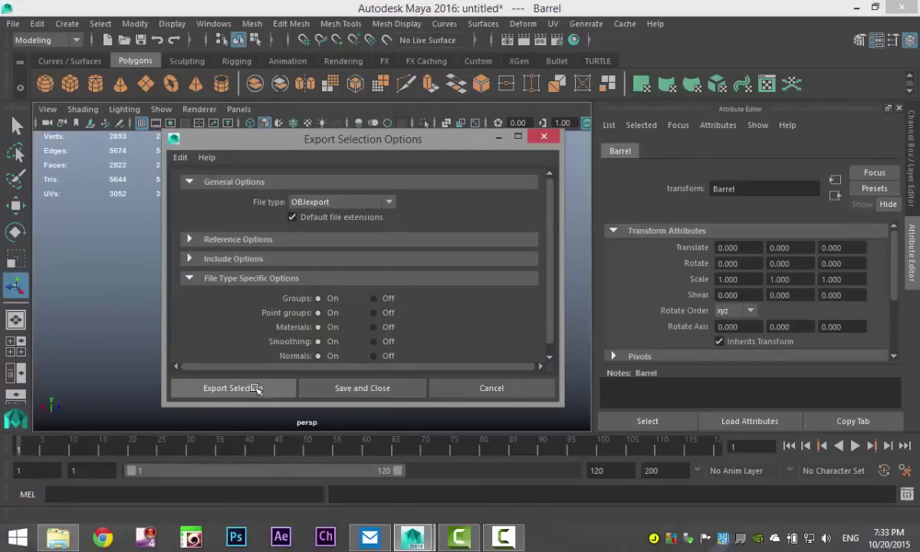
{"action": "left_click", "coordinate": [255, 389]}
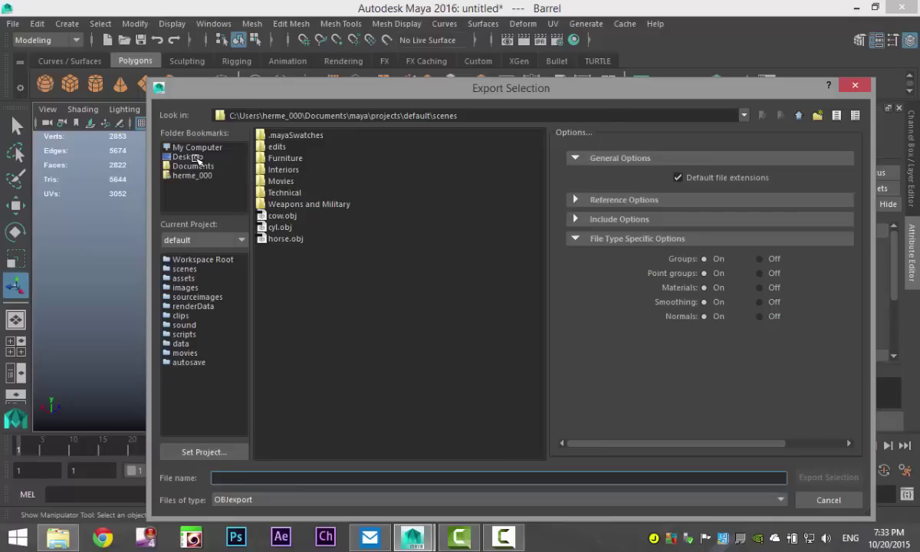
Export the barrel as BarrelOBJ.obj into a new Desktop folder named Barrel.
{"action": "left_click", "coordinate": [197, 158]}
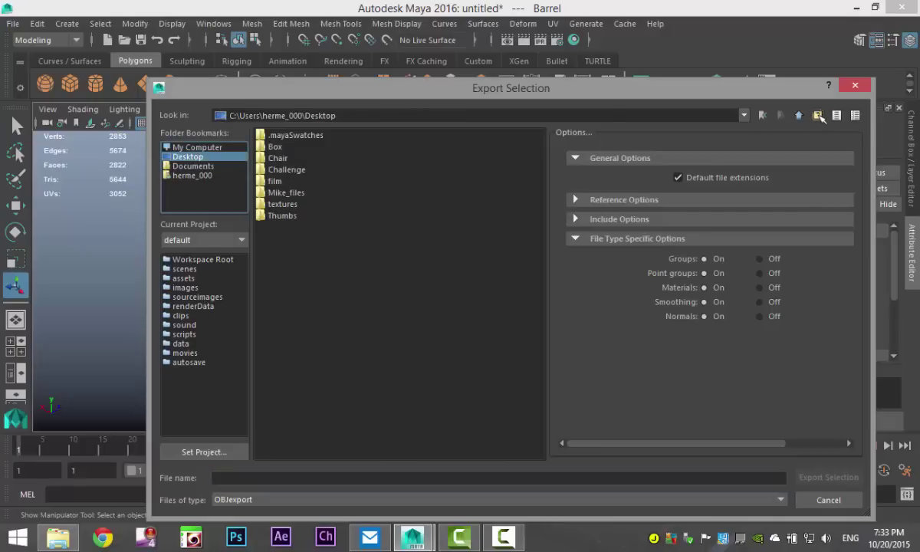
{"action": "left_click", "coordinate": [818, 115]}
{"action": "type", "text": "Barrel"}
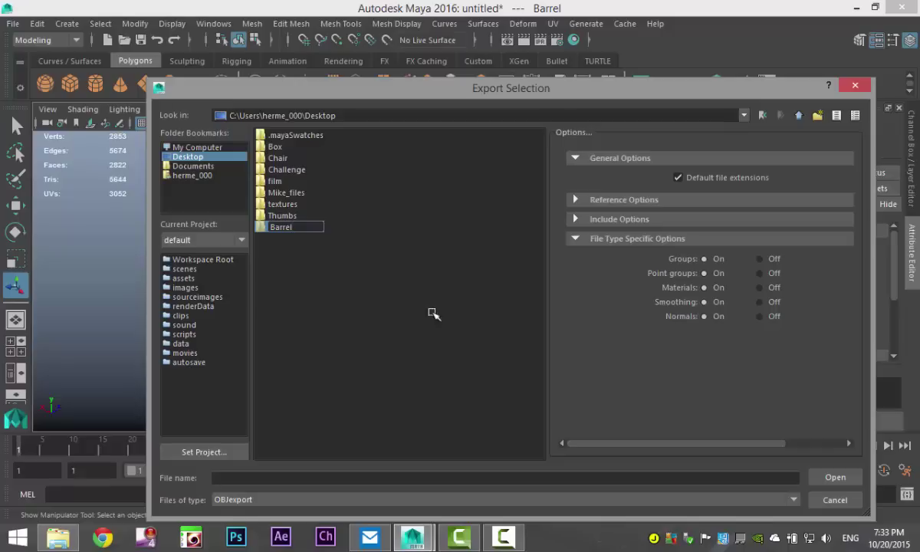
{"action": "key", "text": "Return"}
{"action": "double_click", "coordinate": [284, 228]}
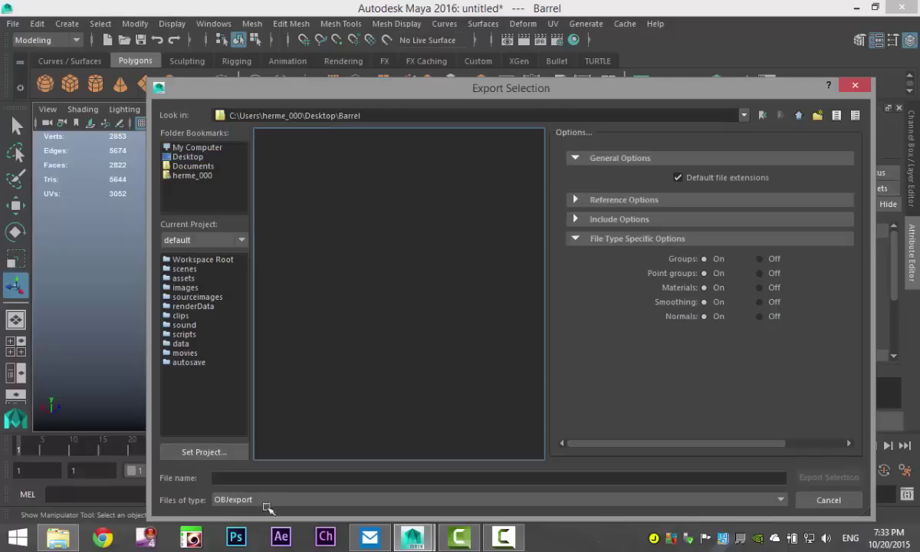
{"action": "left_click", "coordinate": [273, 479]}
{"action": "type", "text": "BarrelOBJ"}
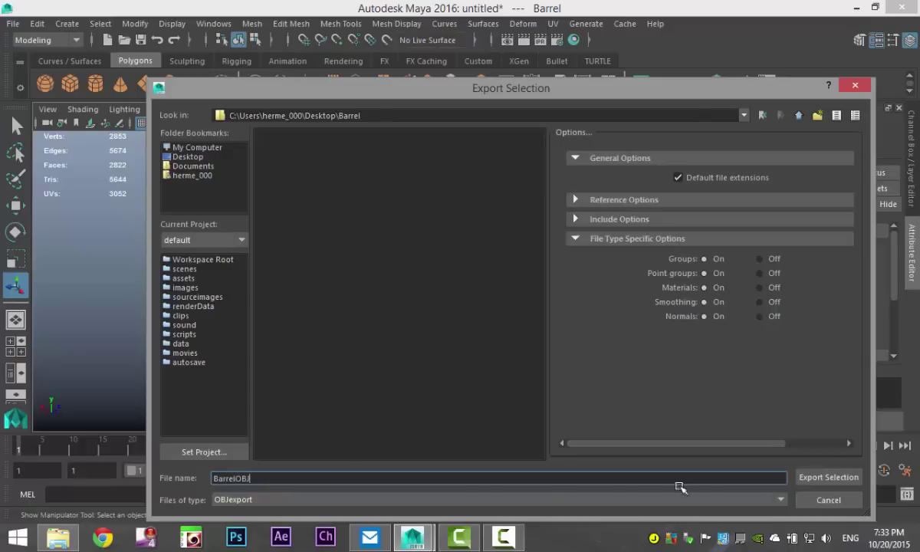
{"action": "left_click", "coordinate": [819, 478]}
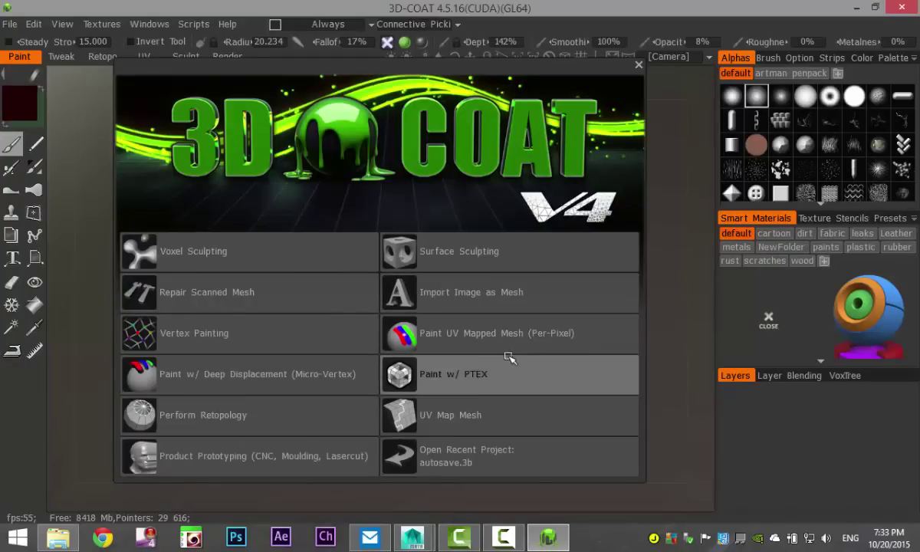
Start a Paint UV Mapped Mesh (Per-Pixel) import and select BarrelOBJ in Desktop > Barrel.
{"action": "mouse_move", "coordinate": [521, 340]}
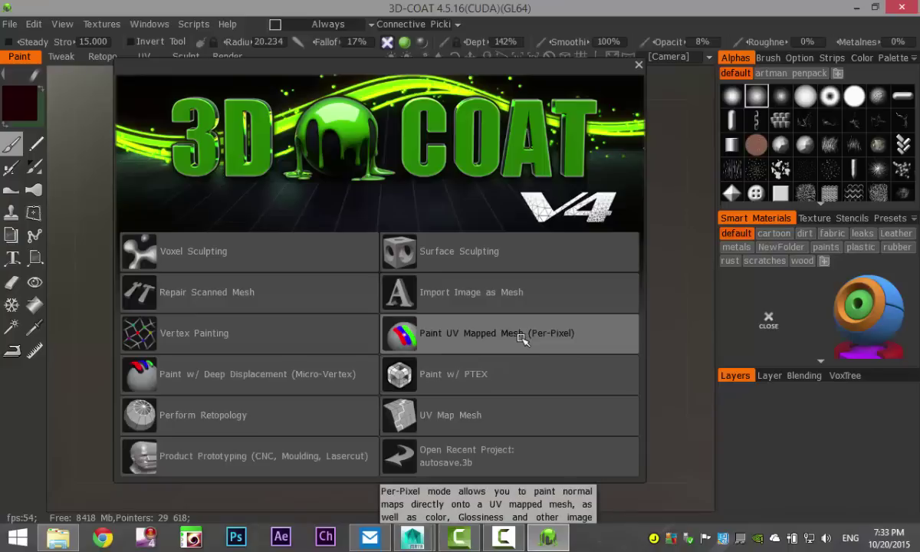
{"action": "left_click", "coordinate": [460, 335]}
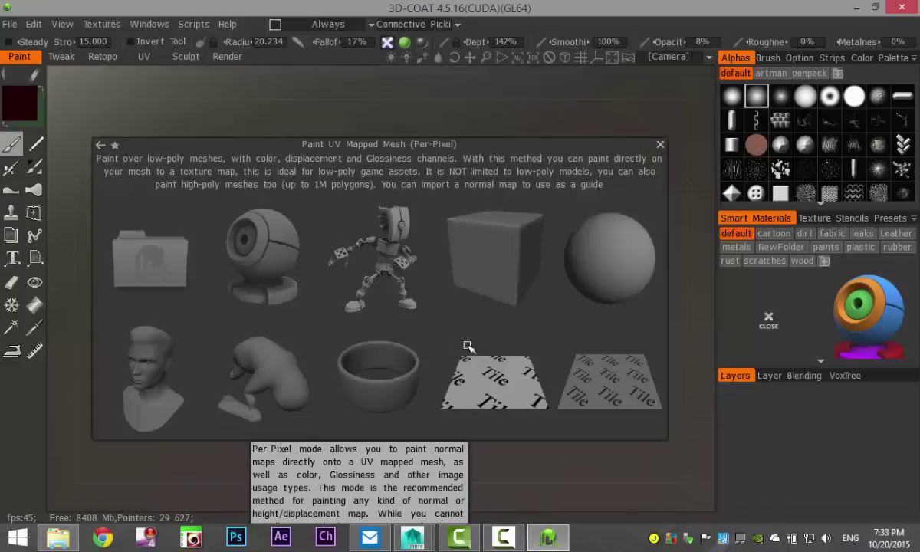
{"action": "left_click", "coordinate": [165, 266]}
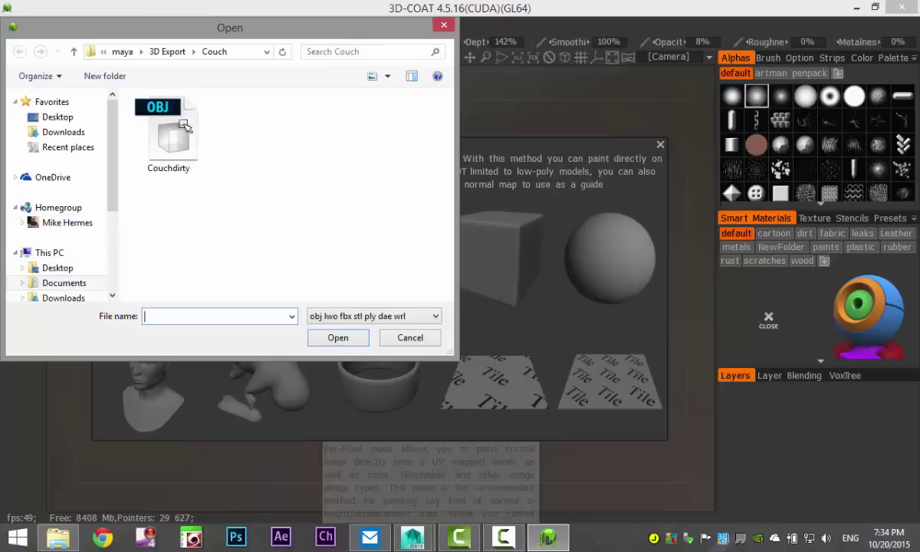
{"action": "left_click", "coordinate": [65, 283]}
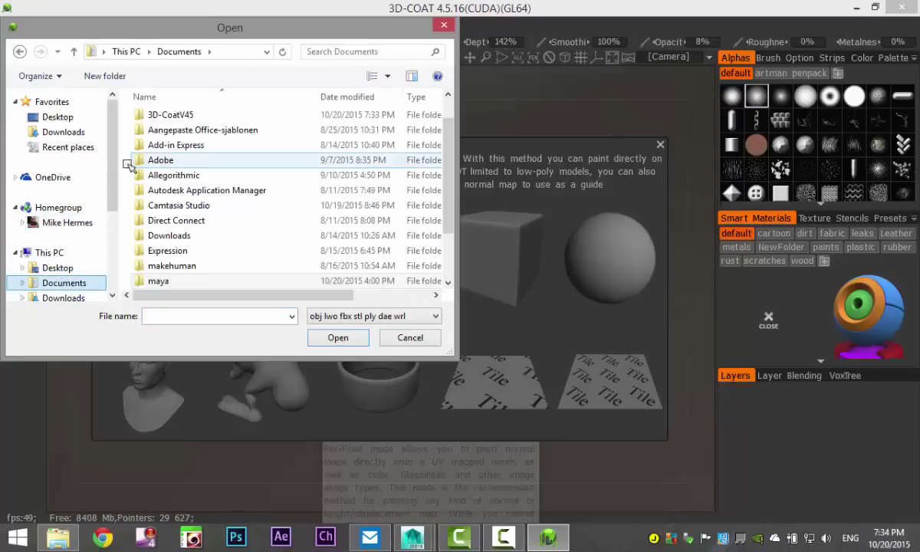
{"action": "left_click", "coordinate": [60, 118]}
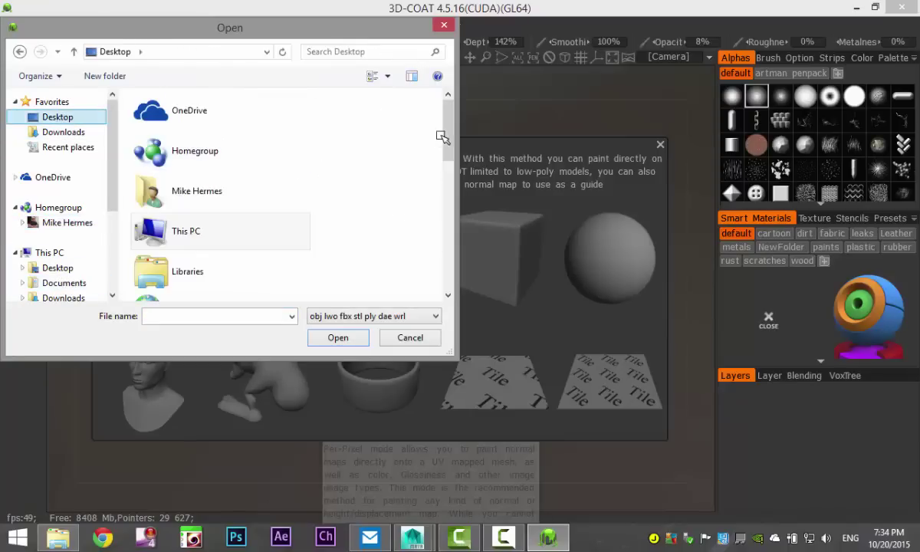
{"action": "left_click_drag", "start_coordinate": [448, 132], "coordinate": [452, 199]}
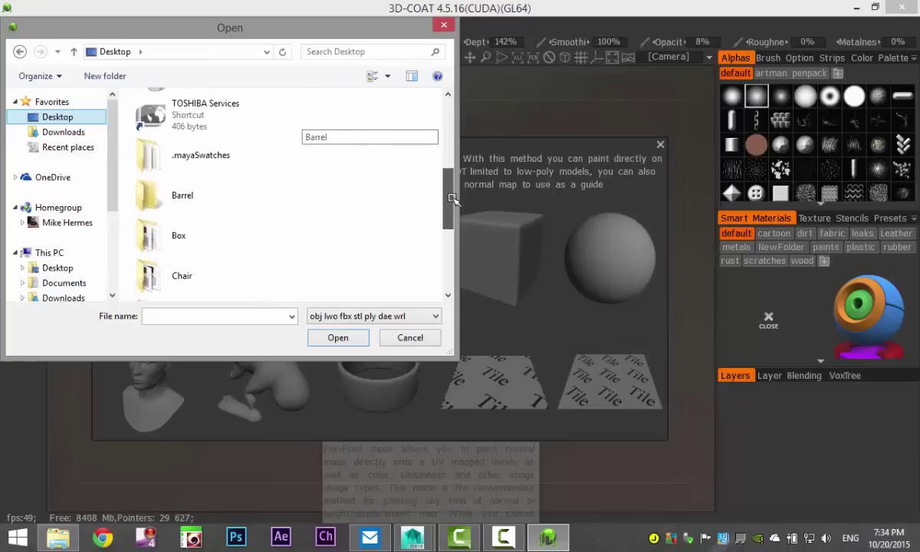
{"action": "double_click", "coordinate": [209, 198]}
{"action": "left_click", "coordinate": [169, 167]}
Import BarrelOBJ with Auto-Mapping UV typing, then view its seams in the UV room.
{"action": "left_click", "coordinate": [338, 338]}
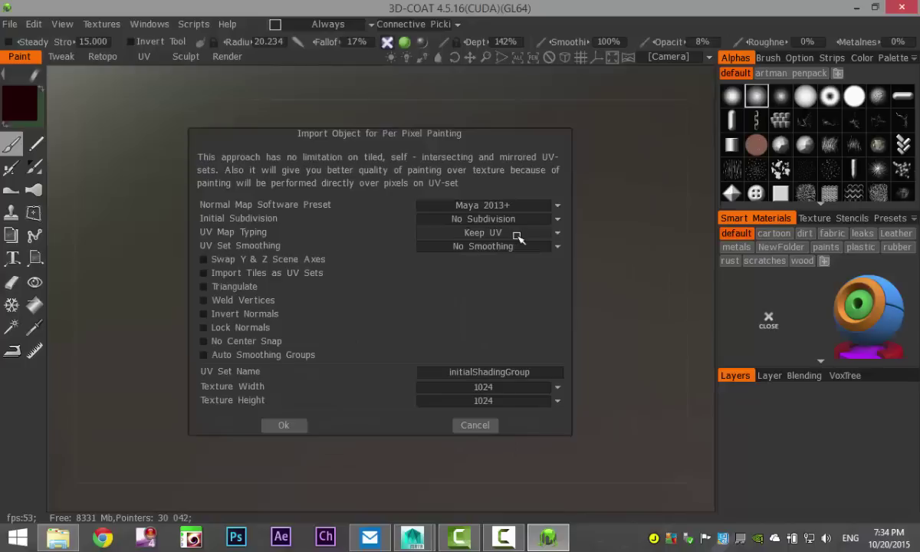
{"action": "left_click", "coordinate": [521, 234]}
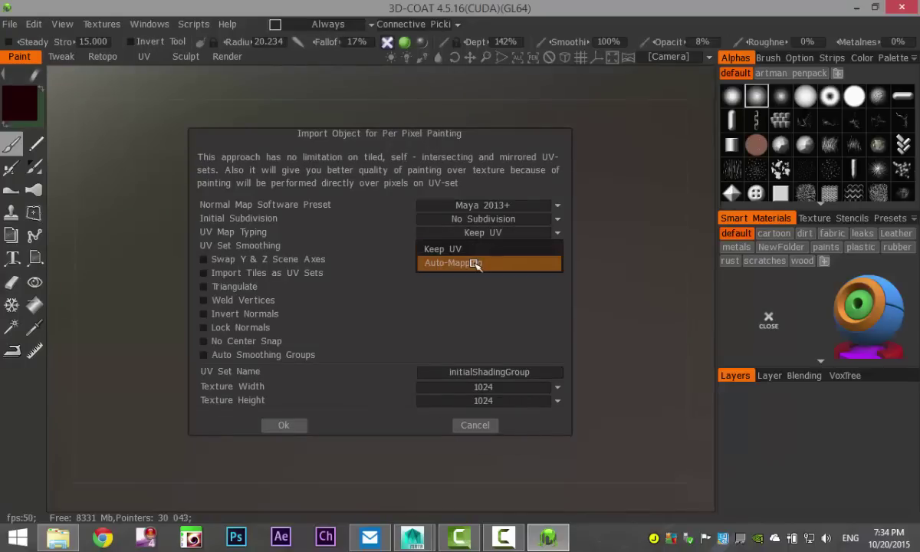
{"action": "left_click", "coordinate": [476, 264]}
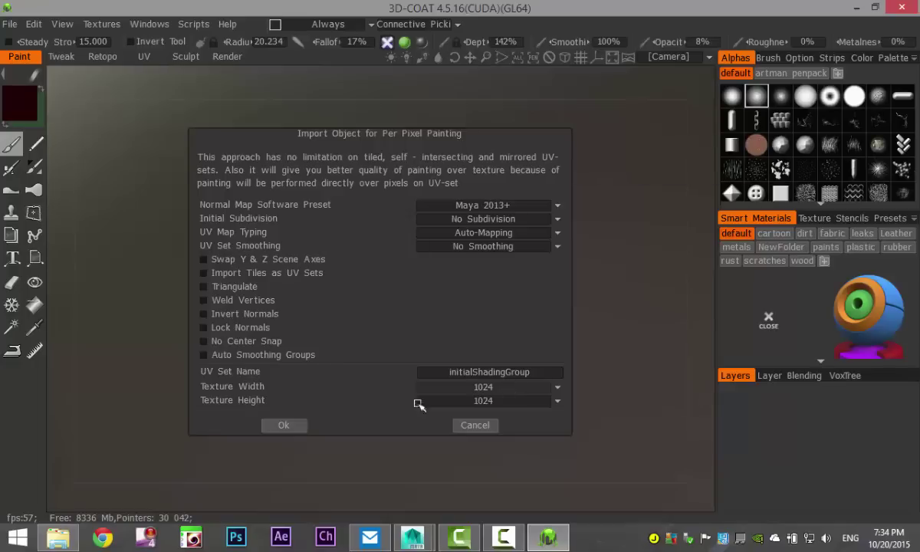
{"action": "left_click", "coordinate": [285, 425]}
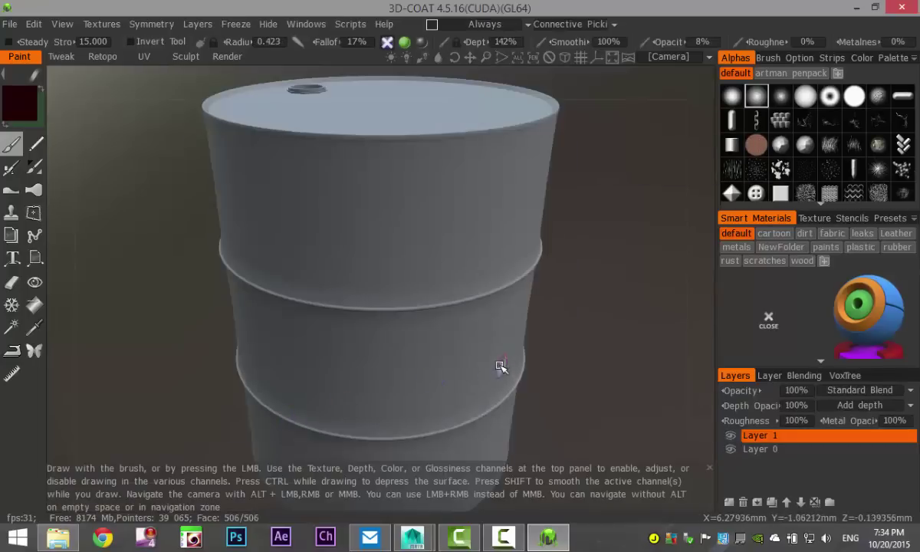
{"action": "left_click_drag", "start_coordinate": [339, 341], "coordinate": [320, 297], "text": "alt"}
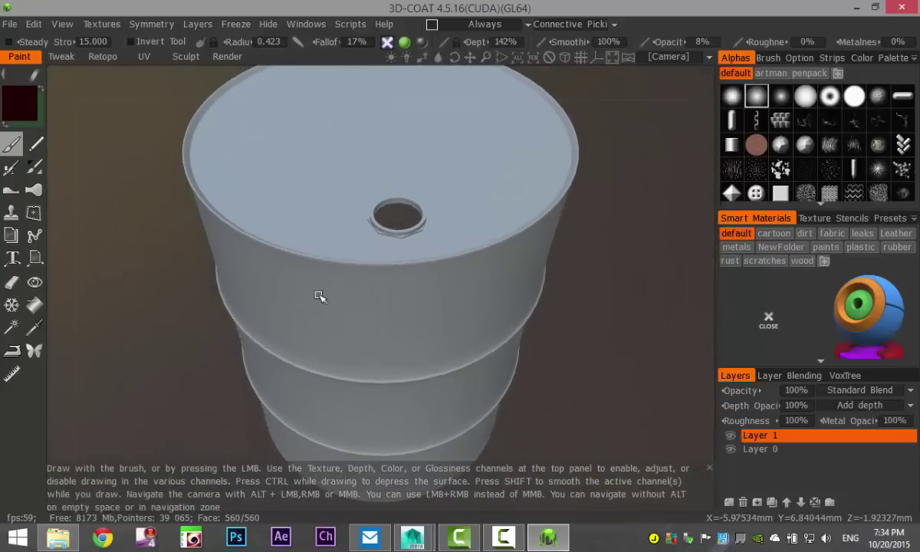
{"action": "left_click", "coordinate": [143, 56]}
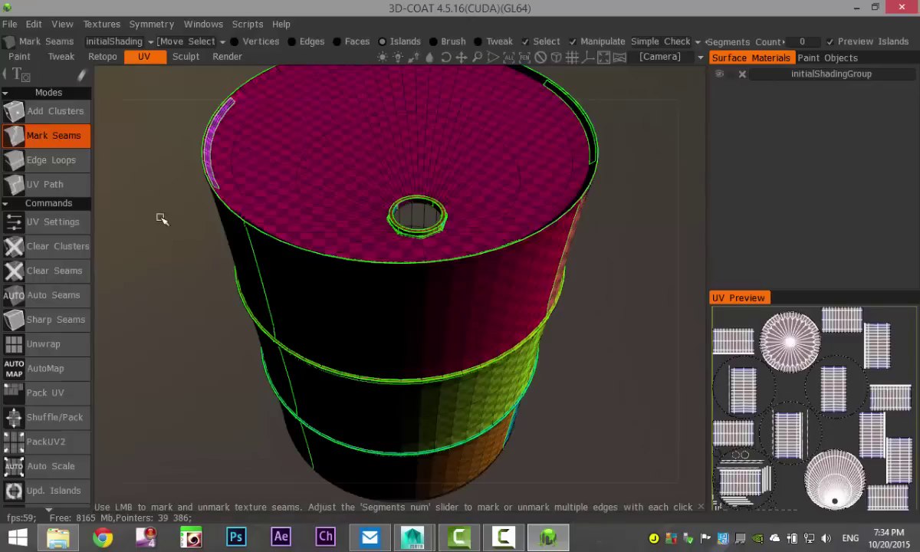
Clear all of the barrel's UV seams.
{"action": "left_click_drag", "start_coordinate": [153, 326], "coordinate": [445, 223], "text": "alt"}
{"action": "middle_click_drag", "start_coordinate": [488, 228], "coordinate": [483, 294]}
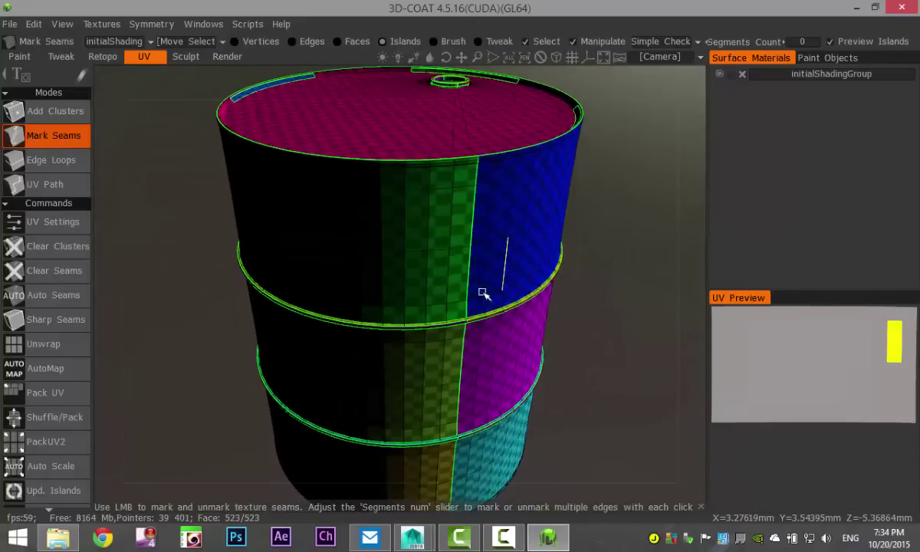
{"action": "left_click", "coordinate": [58, 272]}
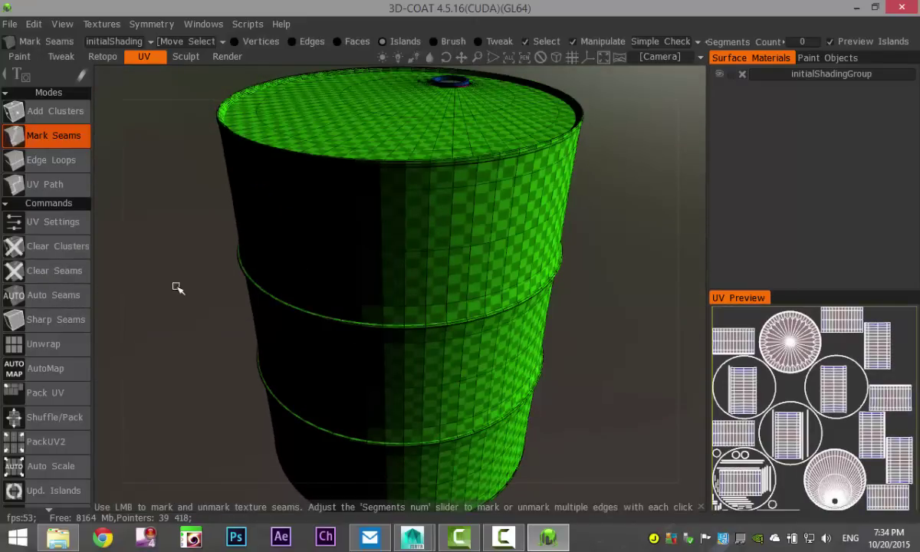
Repack the barrel's UV islands and return to the Paint room.
{"action": "middle_click_drag", "start_coordinate": [176, 288], "coordinate": [151, 390]}
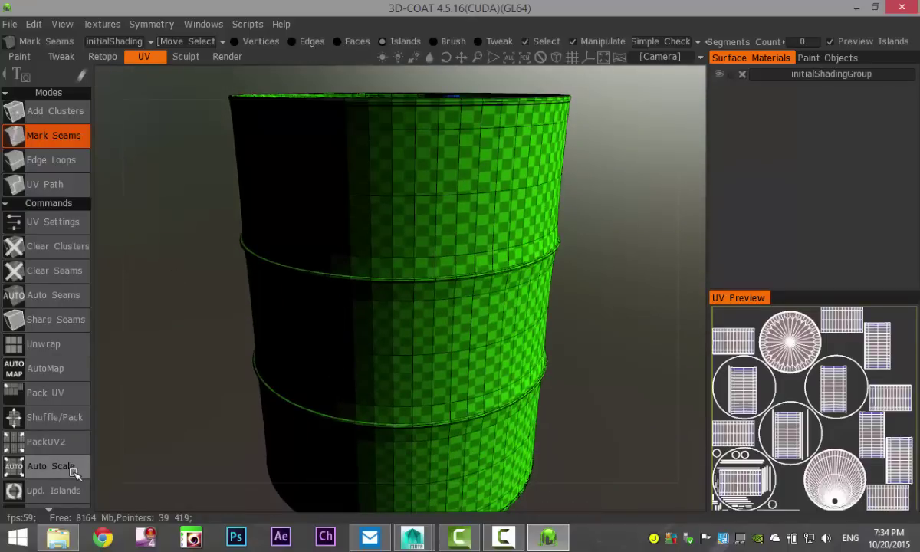
{"action": "left_click", "coordinate": [58, 393]}
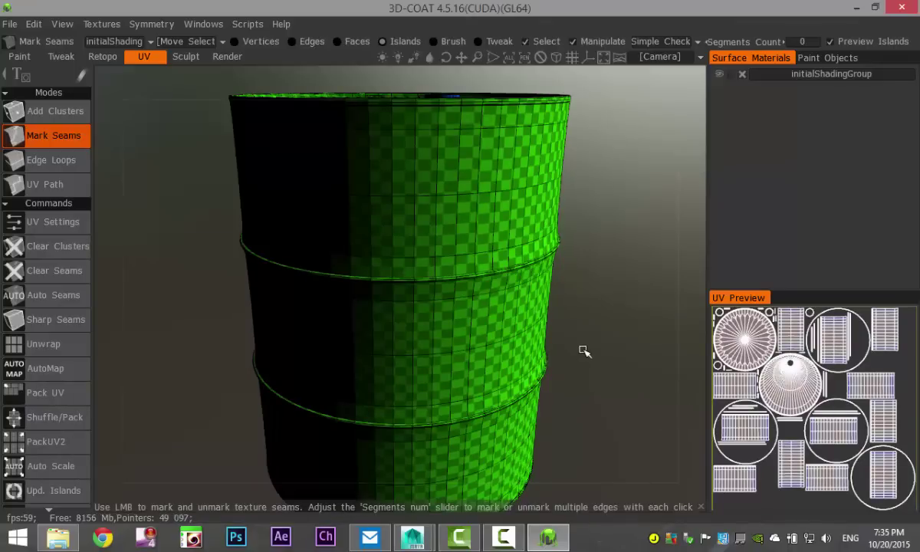
{"action": "mouse_move", "coordinate": [585, 352]}
{"action": "left_mouse_down"}
{"action": "mouse_move", "coordinate": [590, 397]}
{"action": "mouse_move", "coordinate": [521, 380]}
{"action": "left_mouse_up"}
{"action": "mouse_move", "coordinate": [61, 73]}
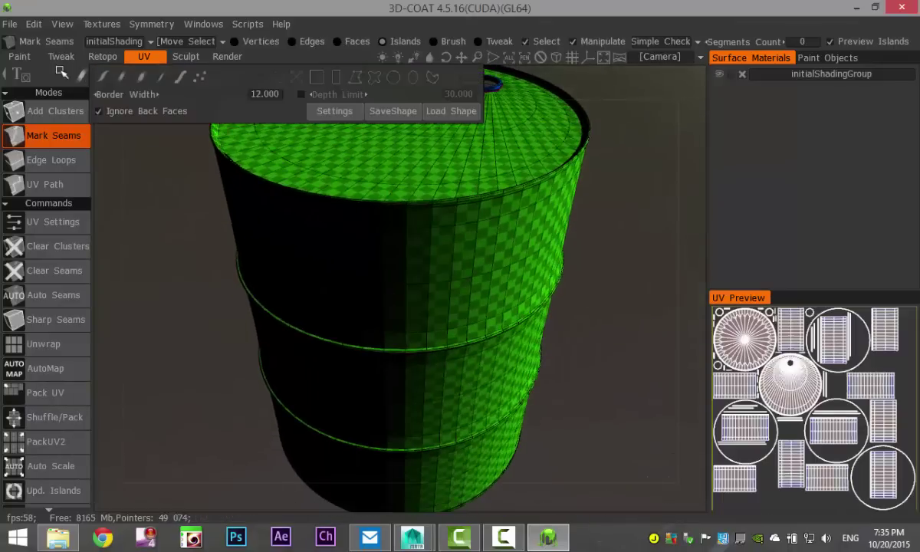
{"action": "left_click", "coordinate": [20, 57]}
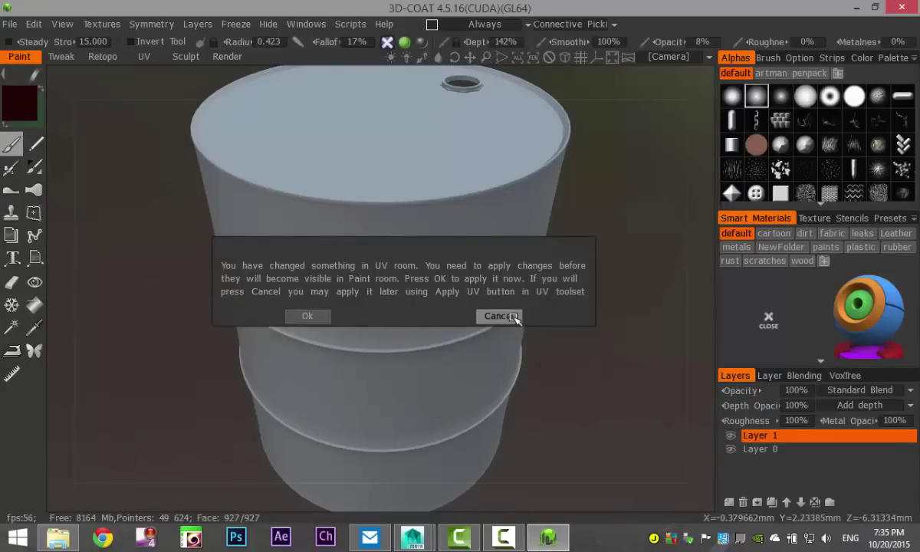
Apply the new UV layout, accepting the no-undo warning, and show the paints smart materials.
{"action": "left_click", "coordinate": [305, 317]}
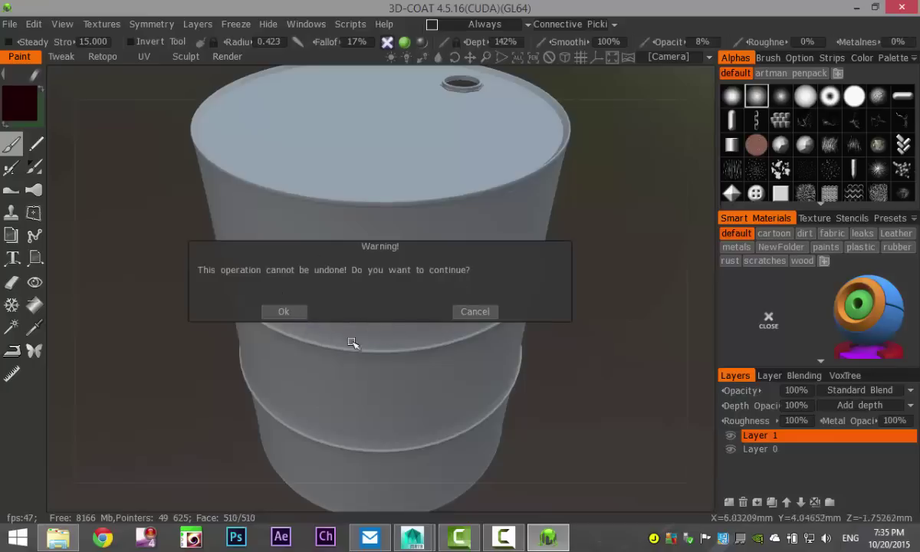
{"action": "left_click", "coordinate": [284, 311]}
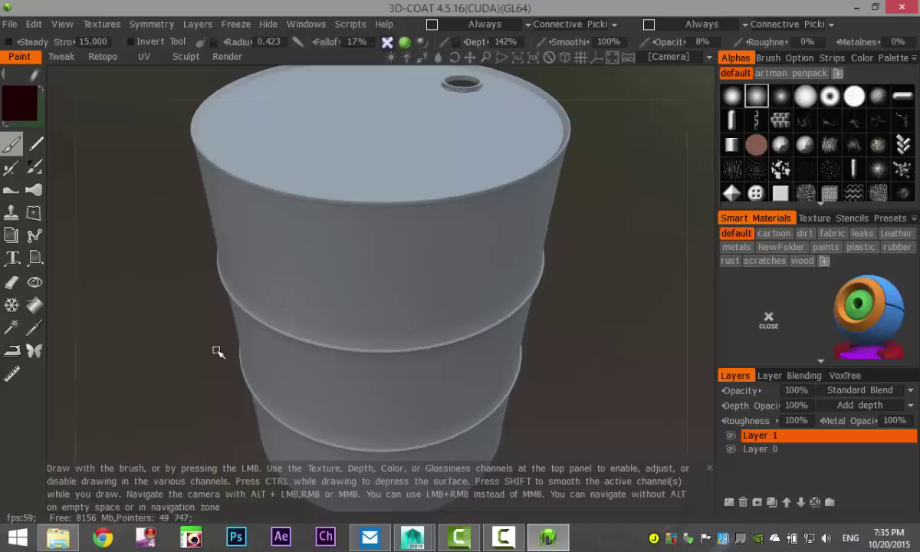
{"action": "middle_click_drag", "start_coordinate": [235, 358], "coordinate": [187, 325]}
{"action": "middle_click_drag", "start_coordinate": [126, 333], "coordinate": [148, 347]}
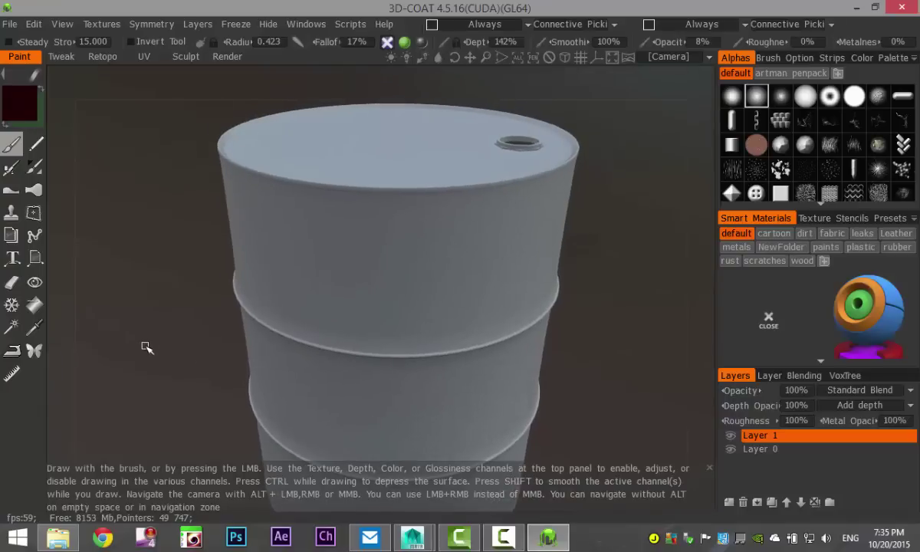
{"action": "left_click", "coordinate": [826, 248]}
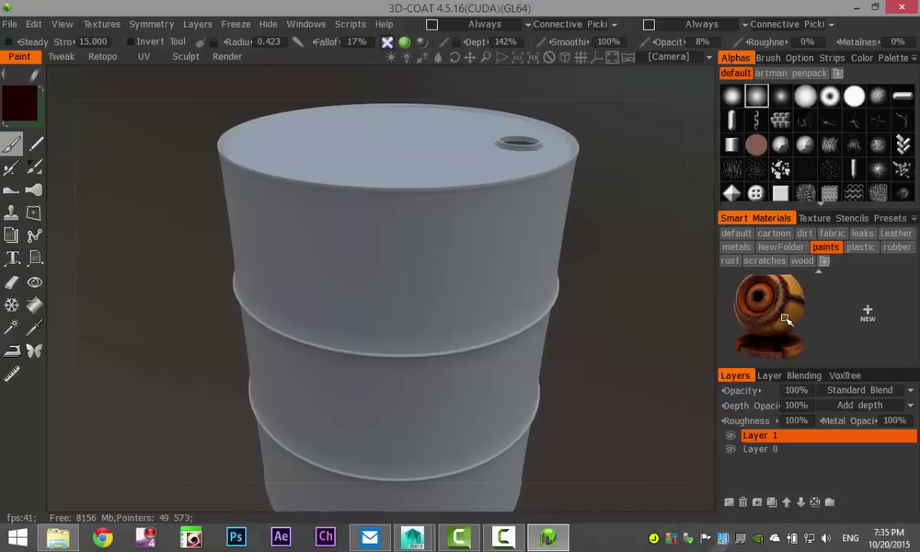
Pick paint_old_rust and calculate its ambient occlusion with default occlusion parameters.
{"action": "mouse_move", "coordinate": [786, 319]}
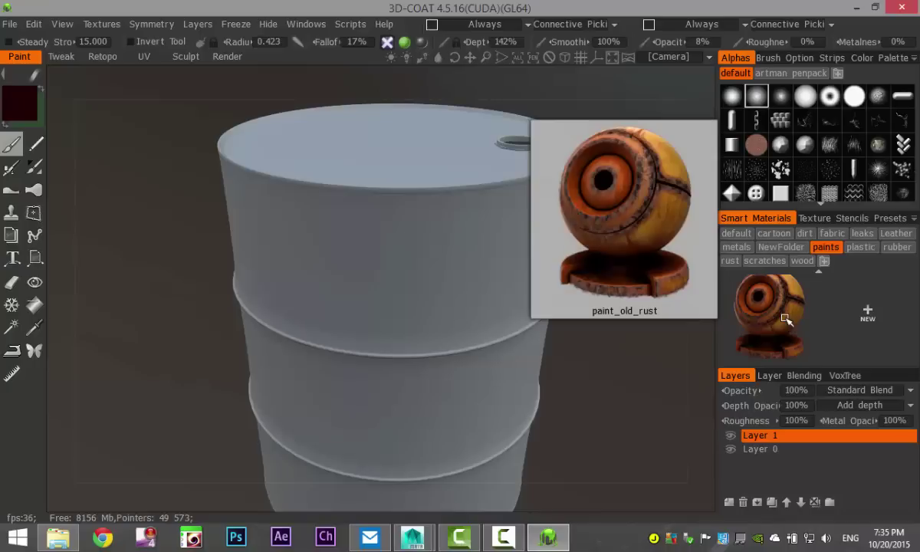
{"action": "left_click", "coordinate": [786, 318]}
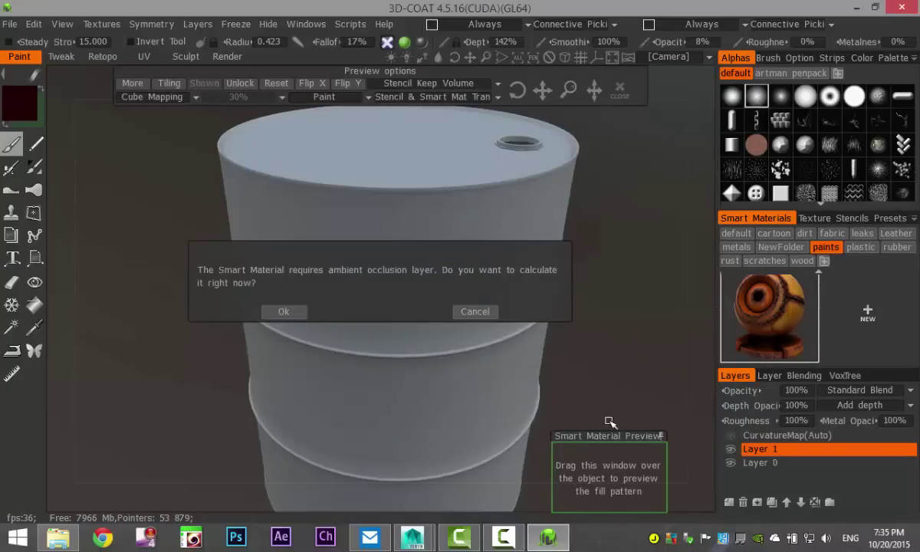
{"action": "left_click", "coordinate": [282, 313]}
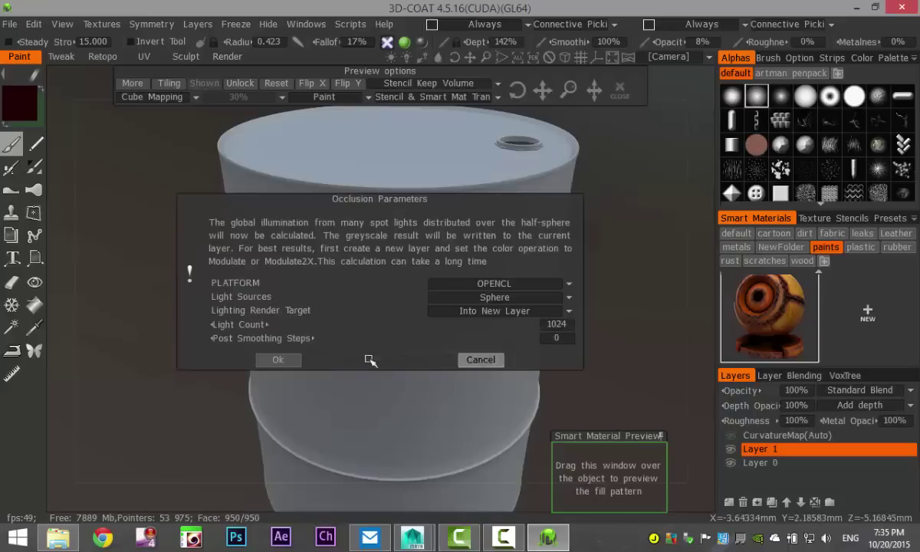
{"action": "left_click", "coordinate": [280, 360]}
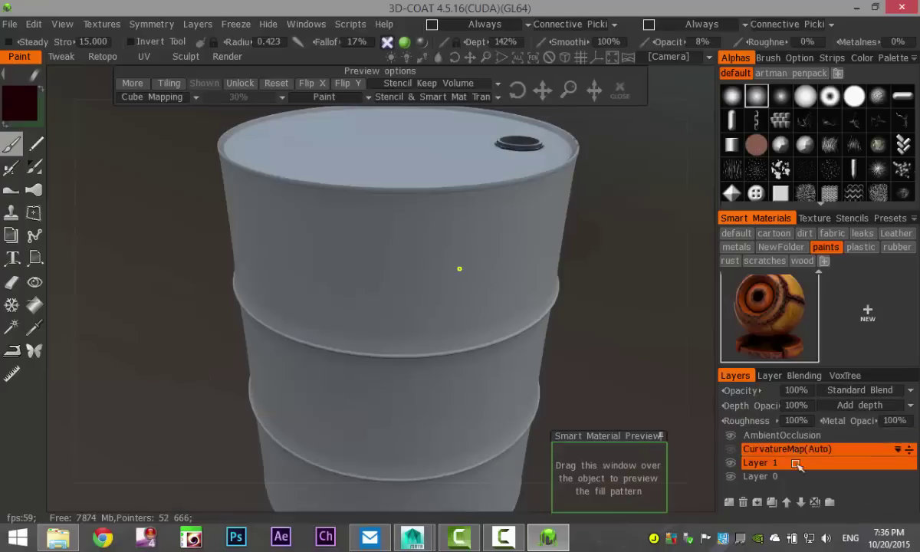
Select Layer 1 and enlarge the Smart Material Preview window over the barrel.
{"action": "left_click", "coordinate": [802, 436]}
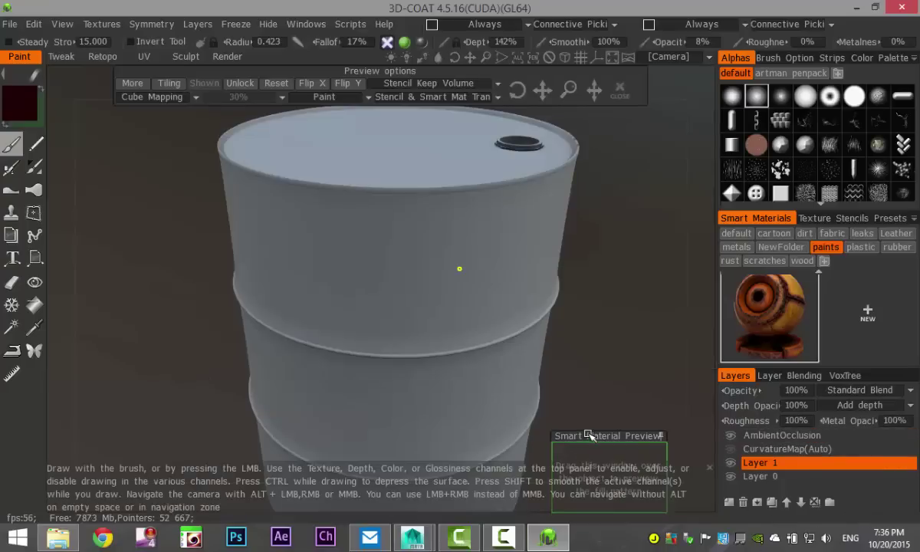
{"action": "left_click_drag", "start_coordinate": [590, 436], "coordinate": [602, 234]}
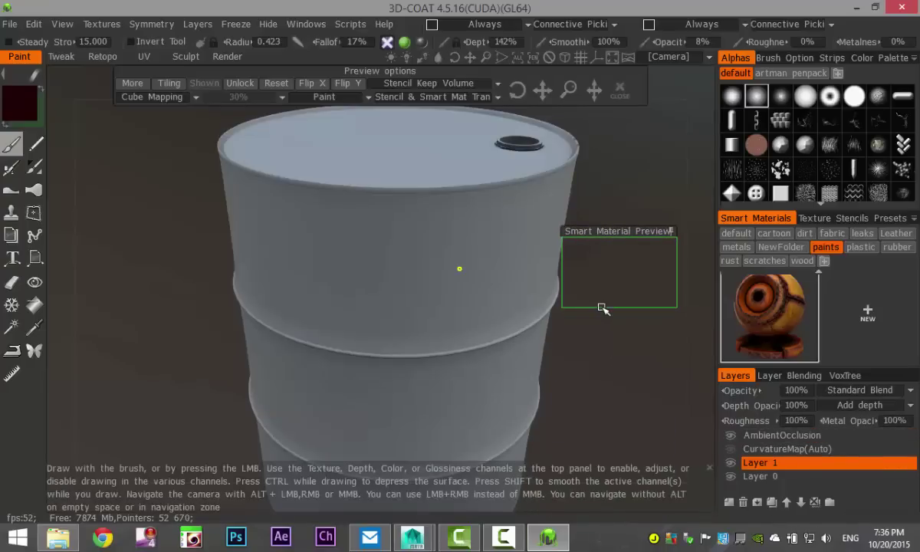
{"action": "left_click_drag", "start_coordinate": [602, 307], "coordinate": [606, 432]}
{"action": "left_click_drag", "start_coordinate": [563, 362], "coordinate": [445, 372]}
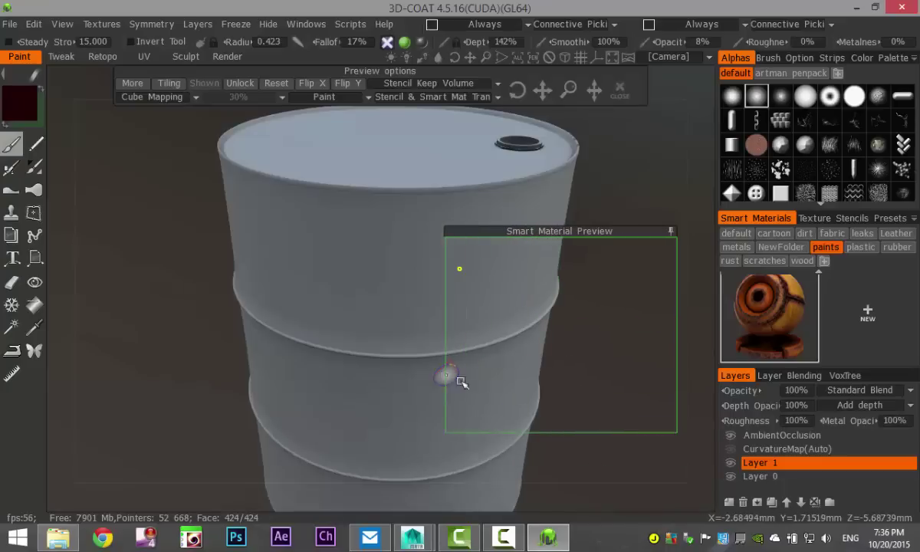
{"action": "left_click_drag", "start_coordinate": [646, 229], "coordinate": [531, 153]}
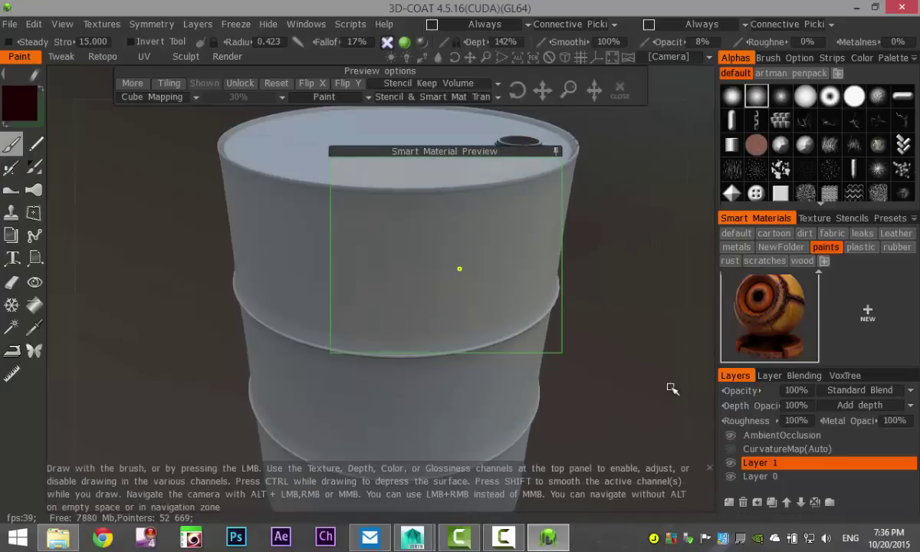
{"action": "right_click_drag", "start_coordinate": [639, 400], "coordinate": [669, 429]}
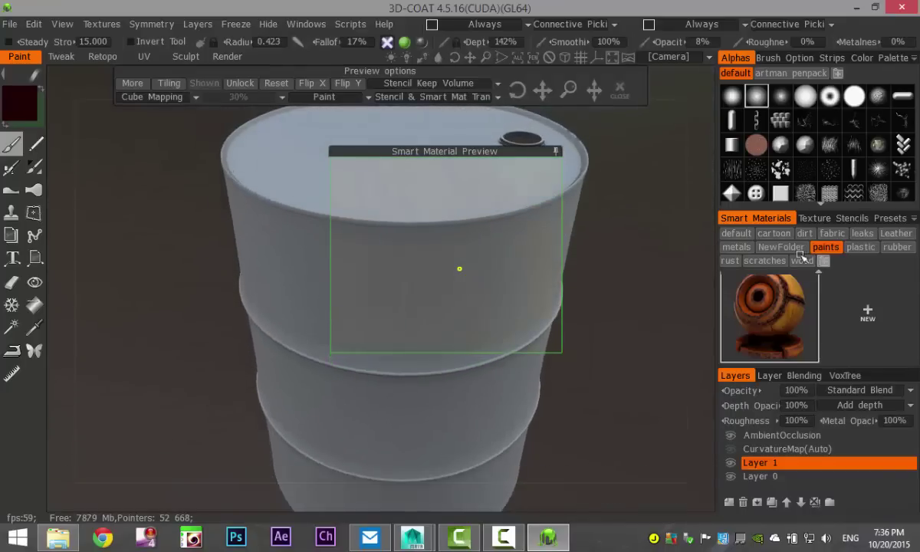
Choose a dark metal smart material from the metals folder.
{"action": "left_click", "coordinate": [735, 248]}
{"action": "scroll", "coordinate": [820, 361], "scroll_direction": "down", "scroll_amount": 2}
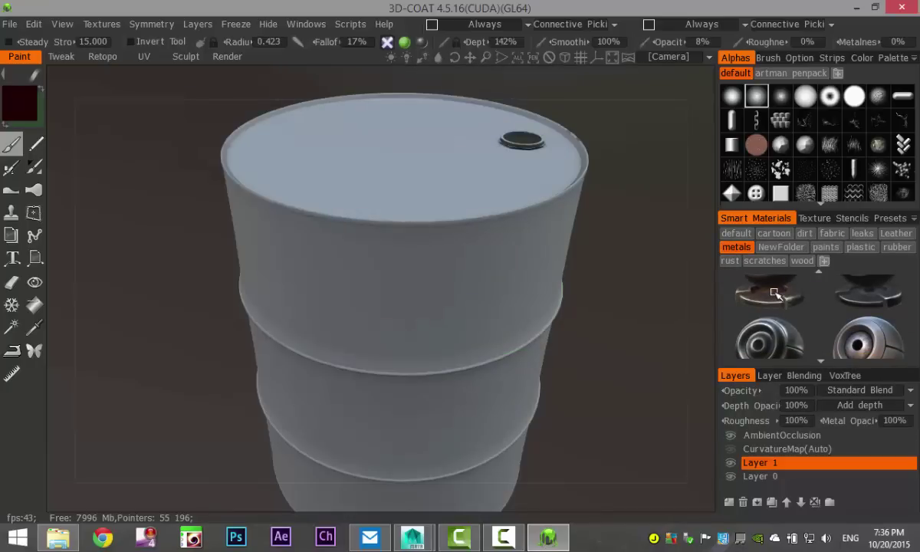
{"action": "left_click", "coordinate": [775, 294]}
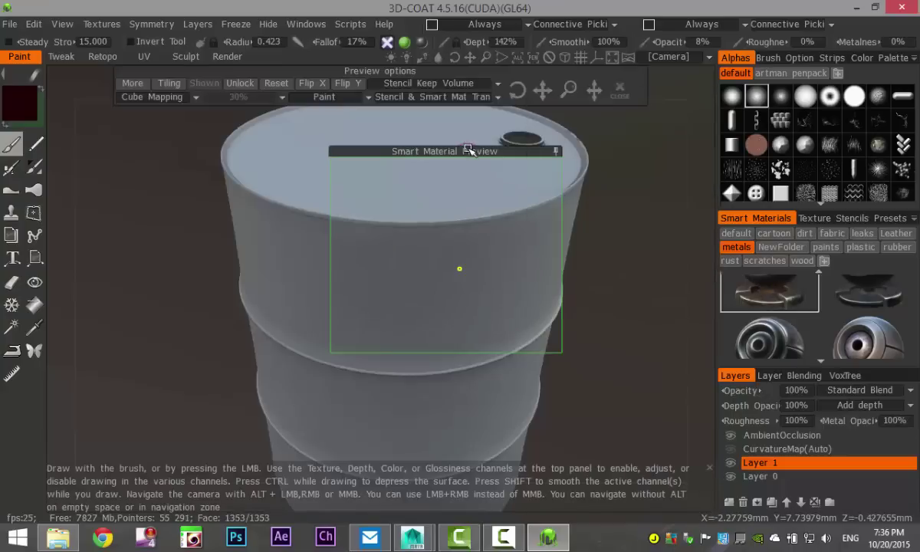
{"action": "left_click_drag", "start_coordinate": [469, 148], "coordinate": [569, 145]}
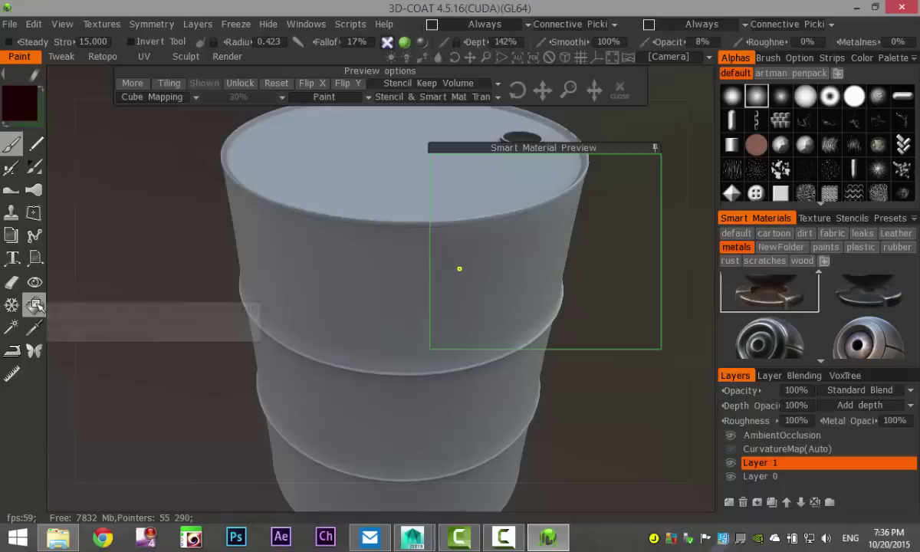
Fill the entire layer with the dark metal material using the Fill tool's Layer option.
{"action": "left_click", "coordinate": [34, 305]}
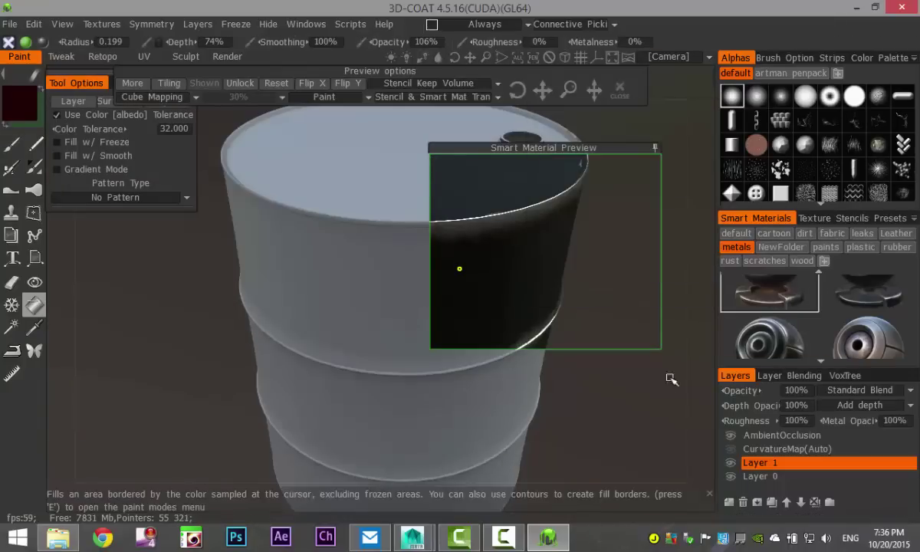
{"action": "left_click", "coordinate": [72, 101]}
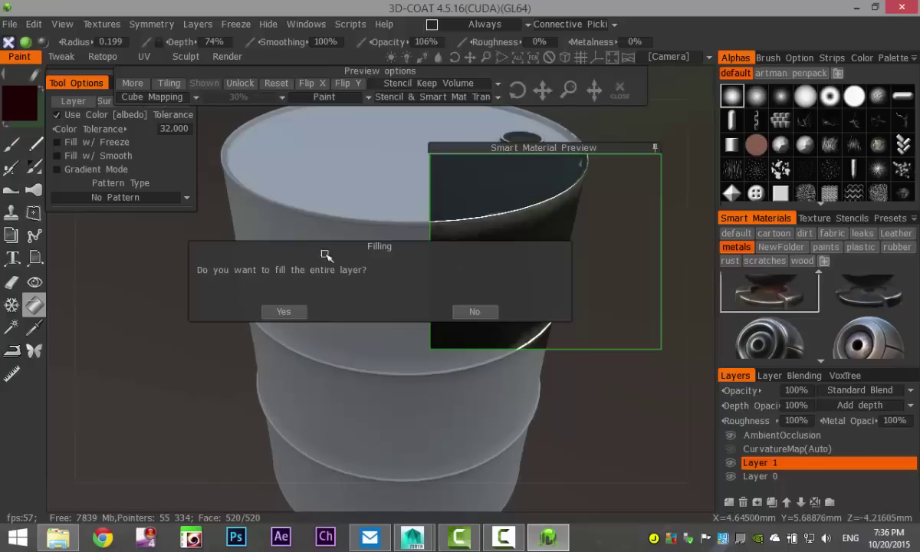
{"action": "left_click", "coordinate": [286, 313]}
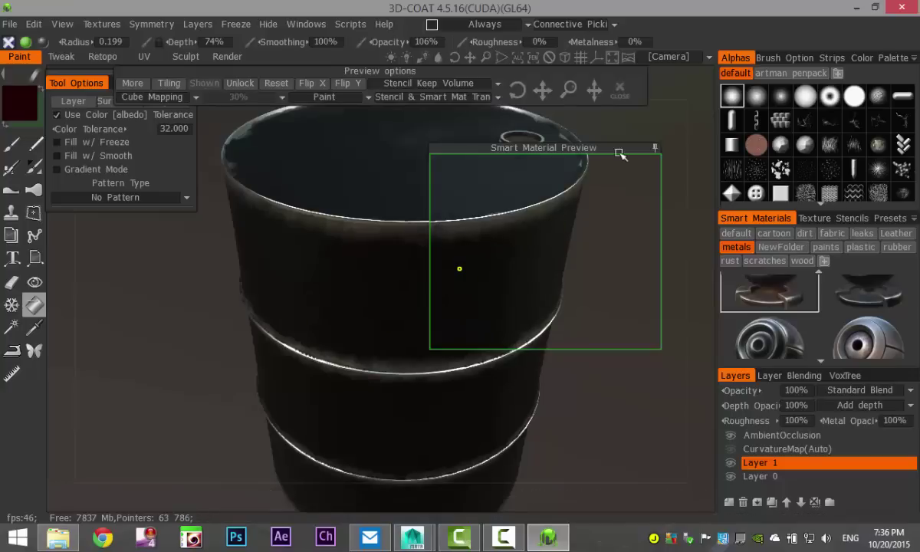
{"action": "left_click_drag", "start_coordinate": [625, 150], "coordinate": [912, 503]}
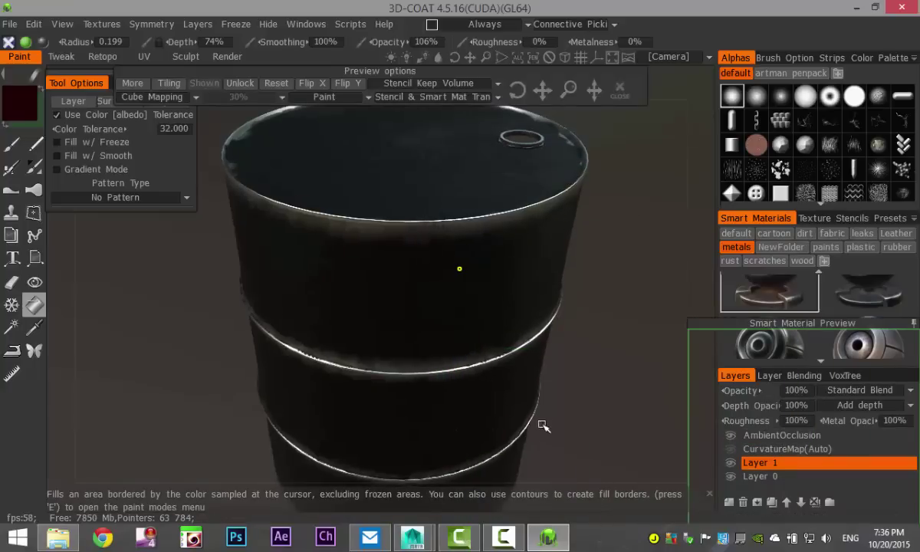
{"action": "left_click_drag", "start_coordinate": [544, 426], "coordinate": [421, 330]}
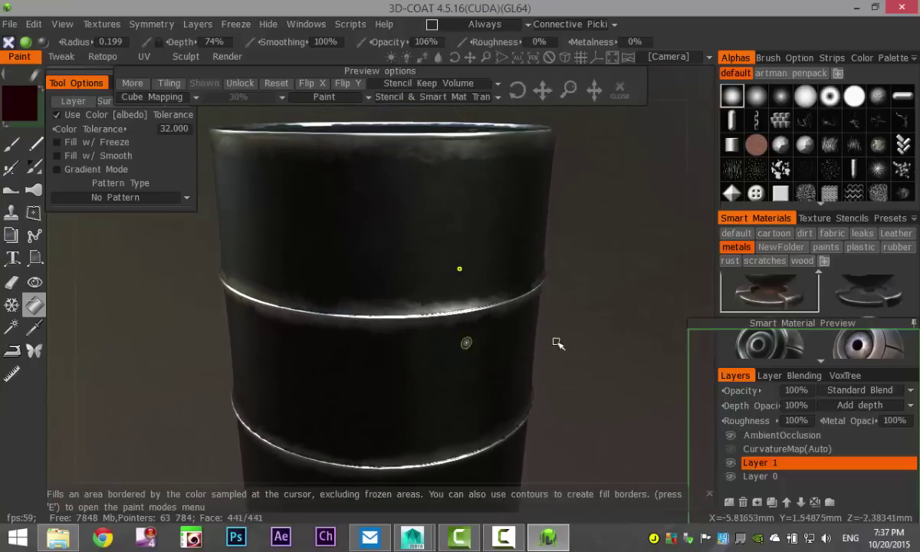
{"action": "left_click_drag", "start_coordinate": [688, 374], "coordinate": [613, 329]}
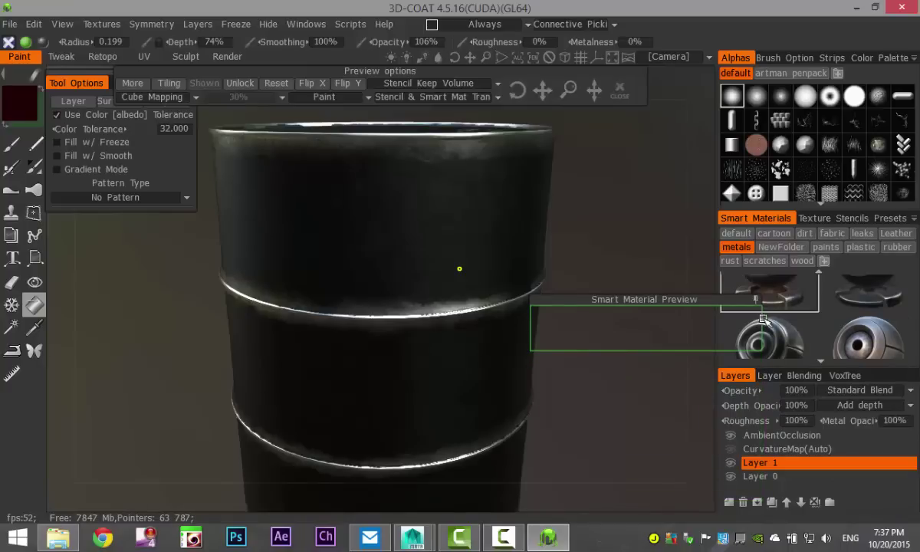
Shrink the preview window and choose a material from the scratches folder.
{"action": "left_click_drag", "start_coordinate": [763, 320], "coordinate": [571, 332]}
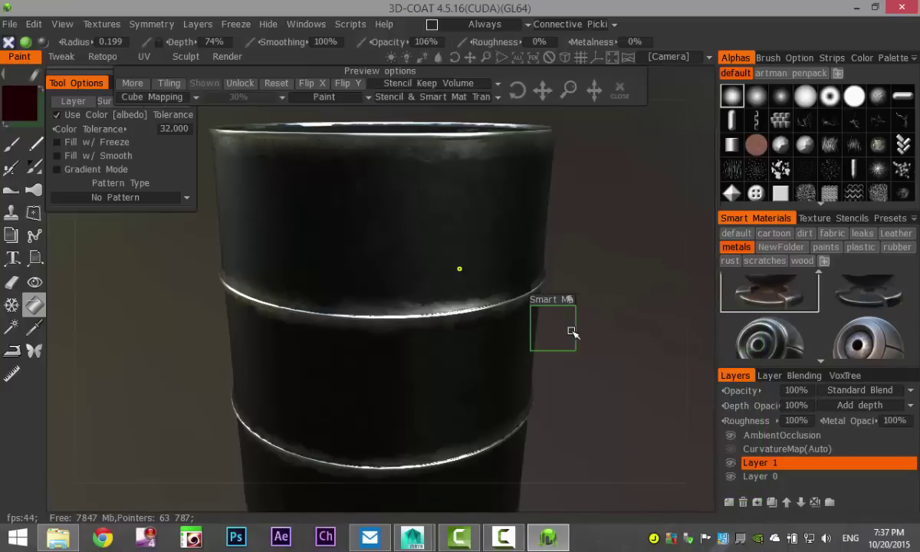
{"action": "left_click_drag", "start_coordinate": [550, 300], "coordinate": [634, 431]}
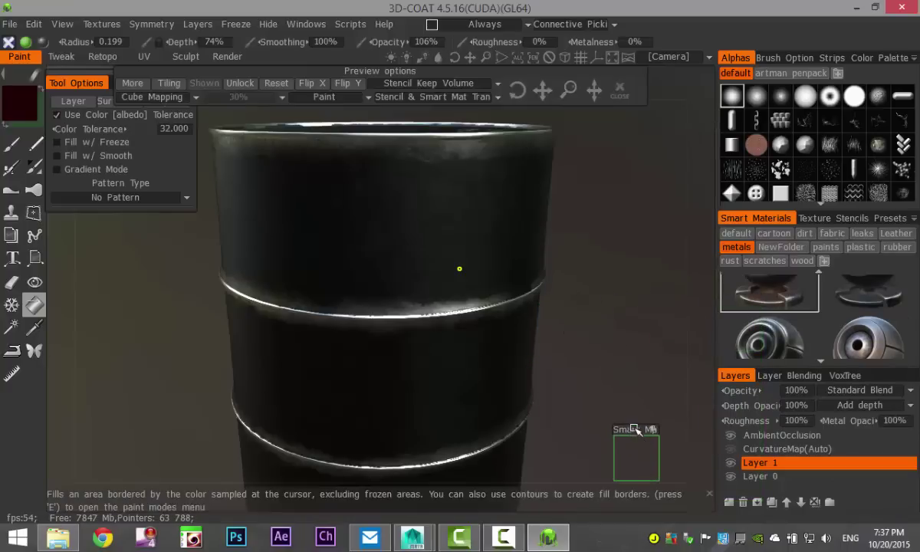
{"action": "left_click", "coordinate": [765, 261]}
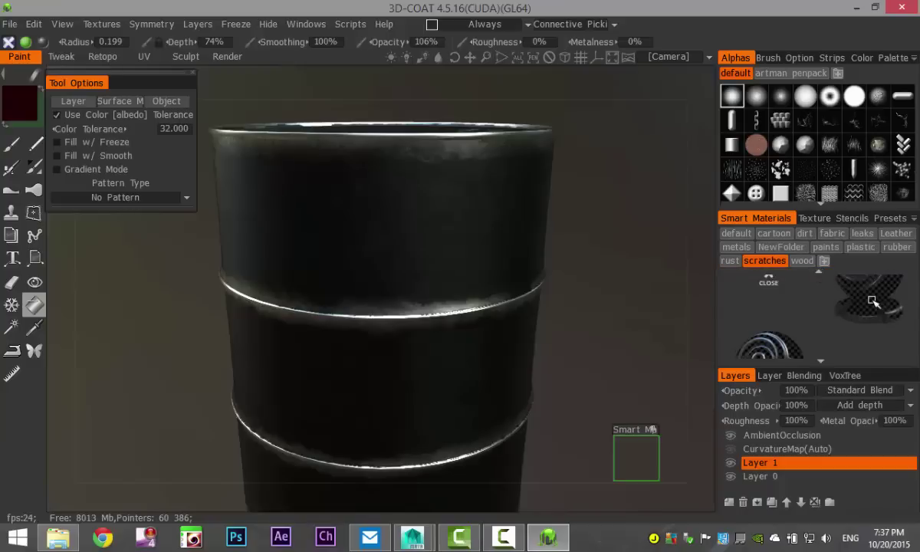
{"action": "left_click", "coordinate": [872, 301]}
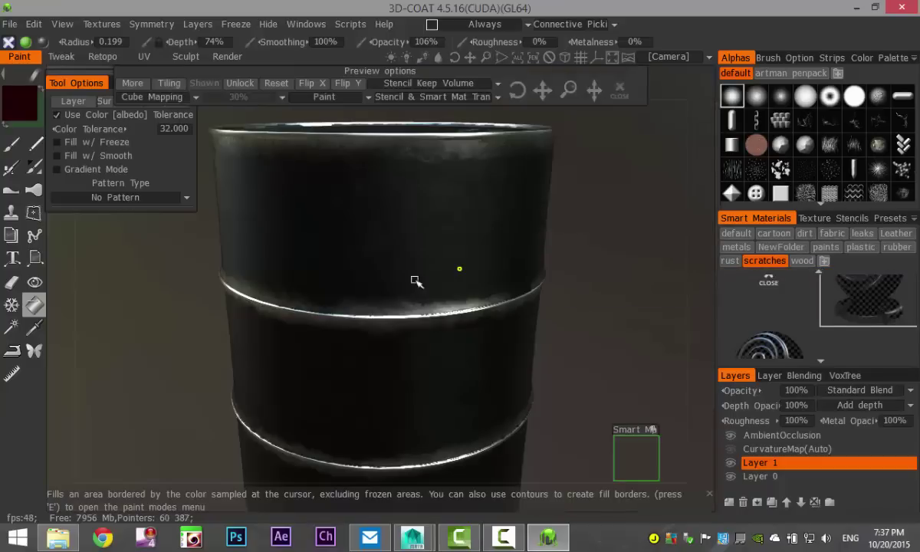
Set the brush radius to about 2.439 and depth to 122%.
{"action": "mouse_move", "coordinate": [433, 234]}
{"action": "right_mouse_down"}
{"action": "mouse_move", "coordinate": [513, 269]}
{"action": "mouse_move", "coordinate": [454, 267]}
{"action": "mouse_move", "coordinate": [412, 310]}
{"action": "mouse_move", "coordinate": [411, 285]}
{"action": "right_mouse_up"}
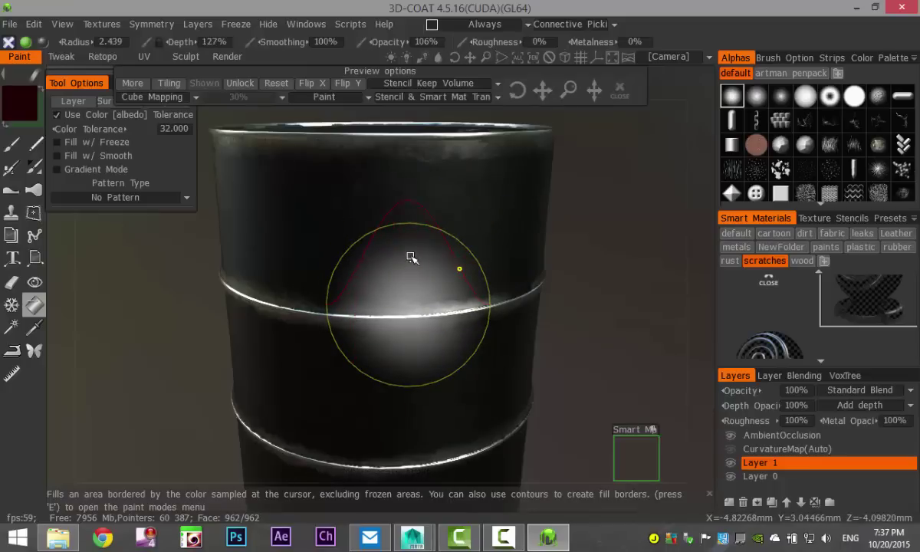
{"action": "right_click_drag", "start_coordinate": [410, 242], "coordinate": [415, 266]}
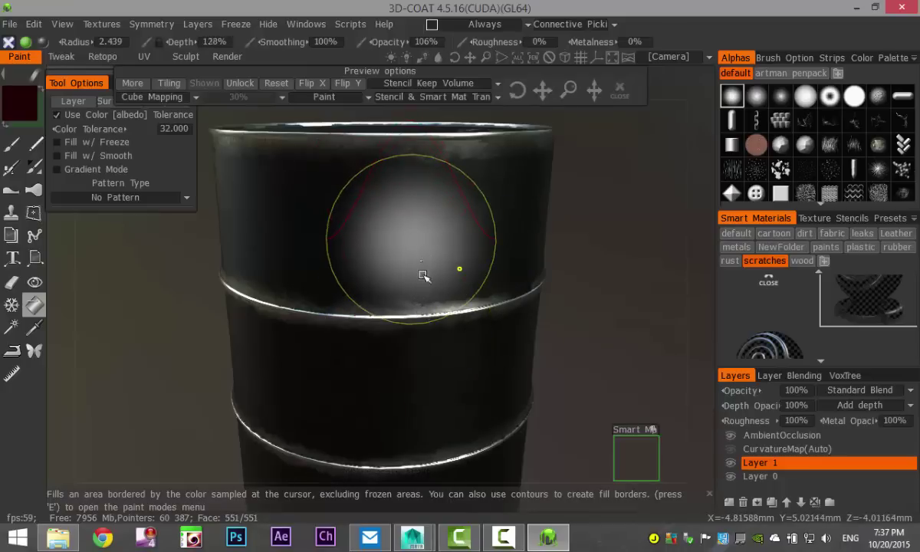
{"action": "mouse_move", "coordinate": [422, 267]}
{"action": "right_mouse_down"}
{"action": "mouse_move", "coordinate": [302, 181]}
{"action": "mouse_move", "coordinate": [245, 123]}
{"action": "right_mouse_up"}
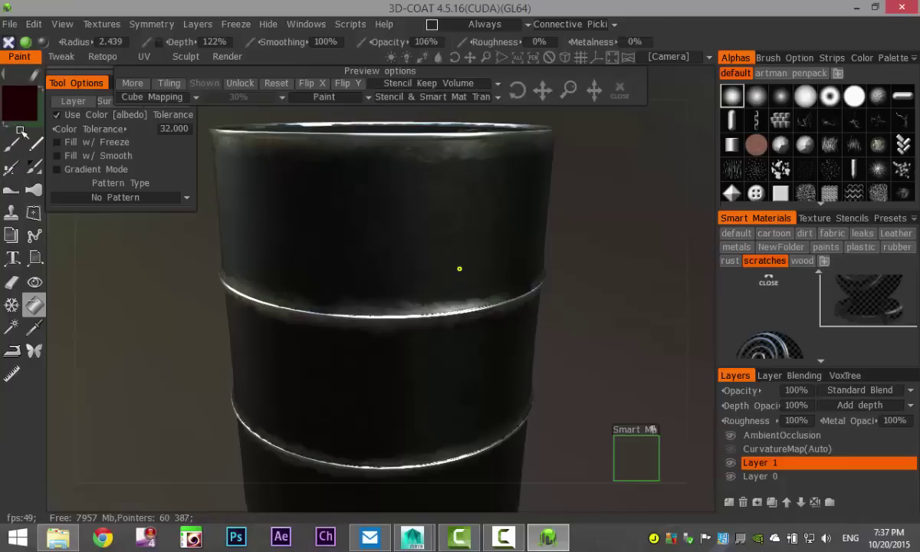
Return to freehand painting with the scratches brush radius enlarged to about 2.5.
{"action": "left_click", "coordinate": [11, 167]}
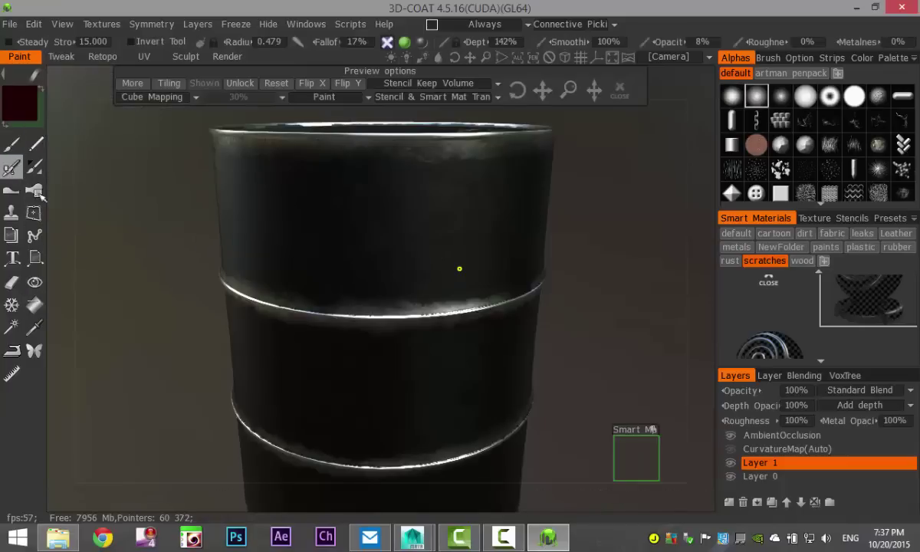
{"action": "mouse_move", "coordinate": [360, 241]}
{"action": "right_mouse_down"}
{"action": "mouse_move", "coordinate": [382, 250]}
{"action": "mouse_move", "coordinate": [445, 244]}
{"action": "mouse_move", "coordinate": [454, 297]}
{"action": "mouse_move", "coordinate": [372, 290]}
{"action": "mouse_move", "coordinate": [444, 306]}
{"action": "mouse_move", "coordinate": [479, 252]}
{"action": "mouse_move", "coordinate": [362, 263]}
{"action": "mouse_move", "coordinate": [410, 176]}
{"action": "right_mouse_up"}
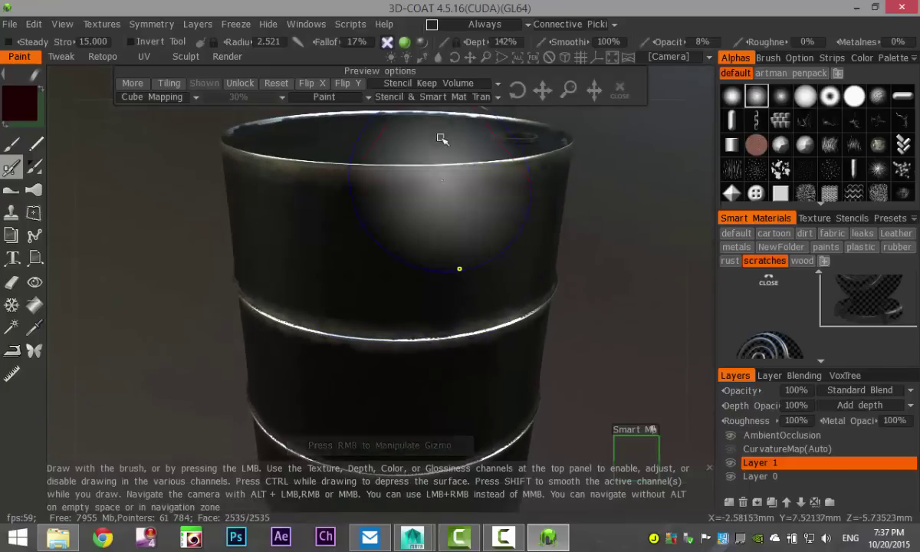
{"action": "left_click", "coordinate": [388, 43]}
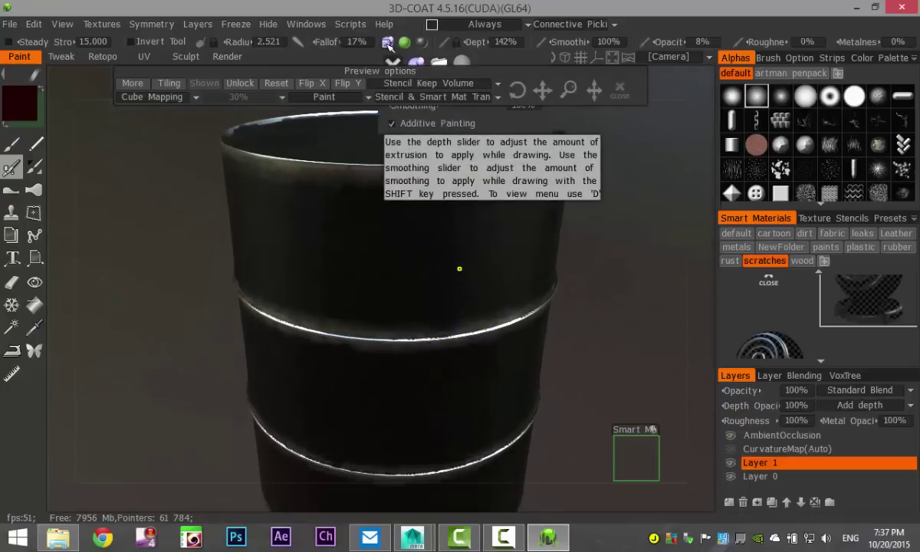
Raise the brush roughness to 40% while viewing the barrel's lid from above.
{"action": "left_click_drag", "start_coordinate": [449, 244], "coordinate": [409, 255], "text": "alt"}
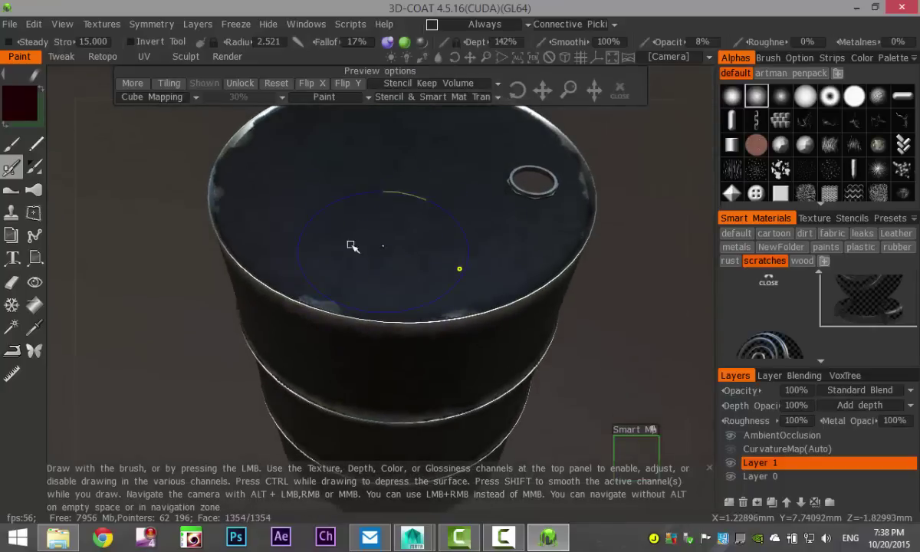
{"action": "left_click_drag", "start_coordinate": [345, 221], "coordinate": [332, 210], "text": "alt"}
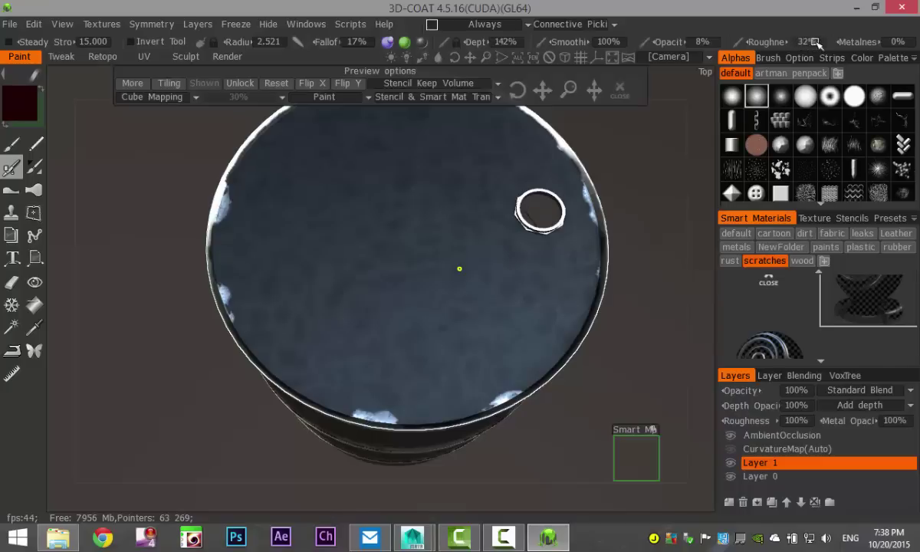
{"action": "left_click_drag", "start_coordinate": [817, 43], "coordinate": [827, 43]}
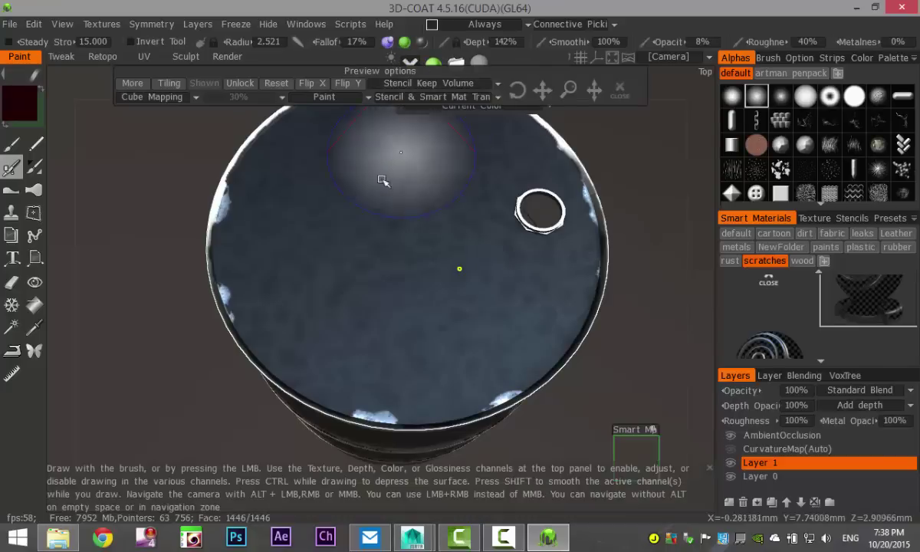
{"action": "left_click_drag", "start_coordinate": [380, 181], "coordinate": [367, 199], "text": "alt"}
{"action": "mouse_move", "coordinate": [462, 270]}
{"action": "left_mouse_down", "text": "alt"}
{"action": "mouse_move", "coordinate": [463, 255]}
{"action": "mouse_move", "coordinate": [448, 304]}
{"action": "mouse_move", "coordinate": [463, 307]}
{"action": "left_mouse_up", "text": "alt"}
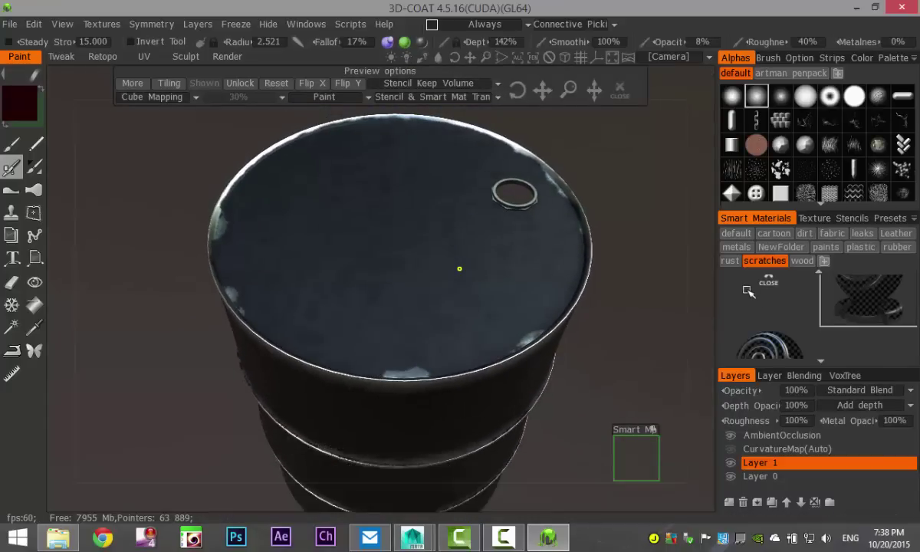
Select the rust_2 smart material from the rust folder and dab rust pits onto the lid.
{"action": "left_click", "coordinate": [731, 261]}
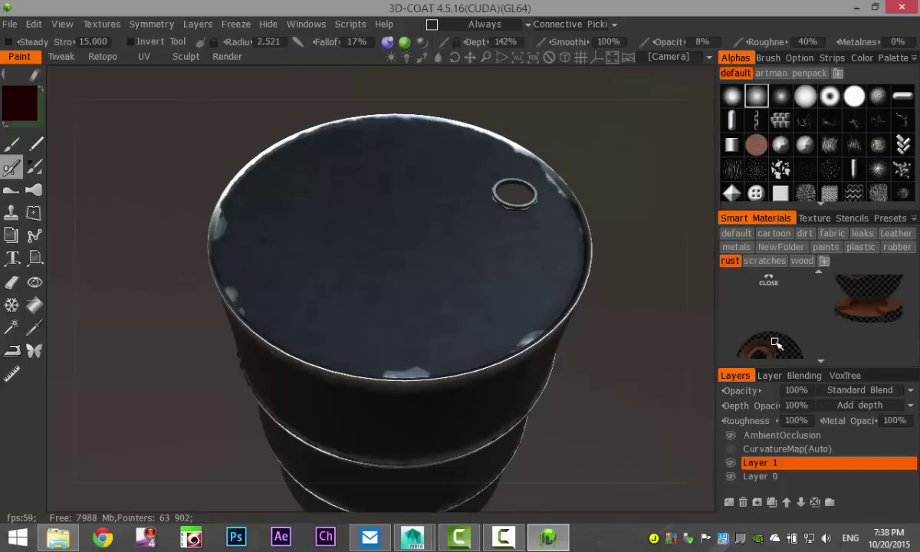
{"action": "left_click", "coordinate": [776, 343]}
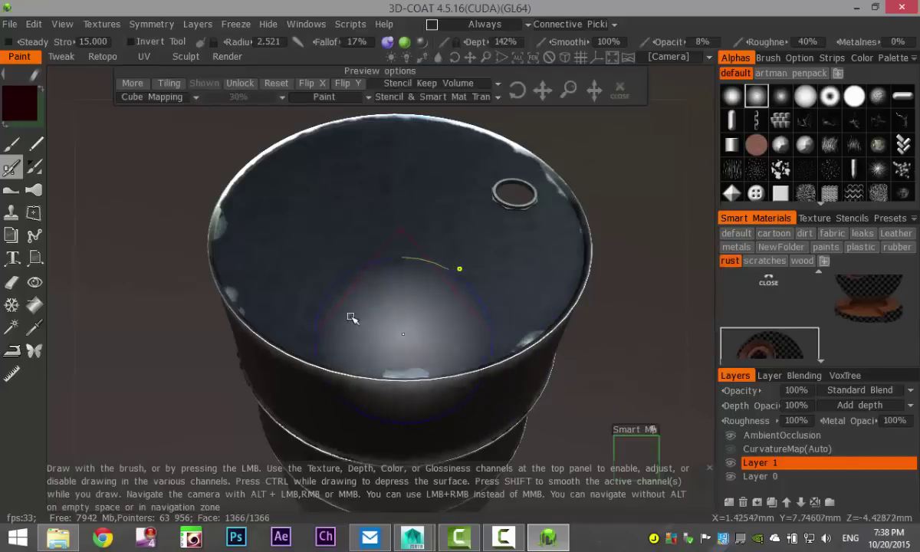
{"action": "mouse_move", "coordinate": [470, 355]}
{"action": "left_mouse_down", "text": "alt"}
{"action": "mouse_move", "coordinate": [370, 366]}
{"action": "mouse_move", "coordinate": [398, 375]}
{"action": "left_mouse_up", "text": "alt"}
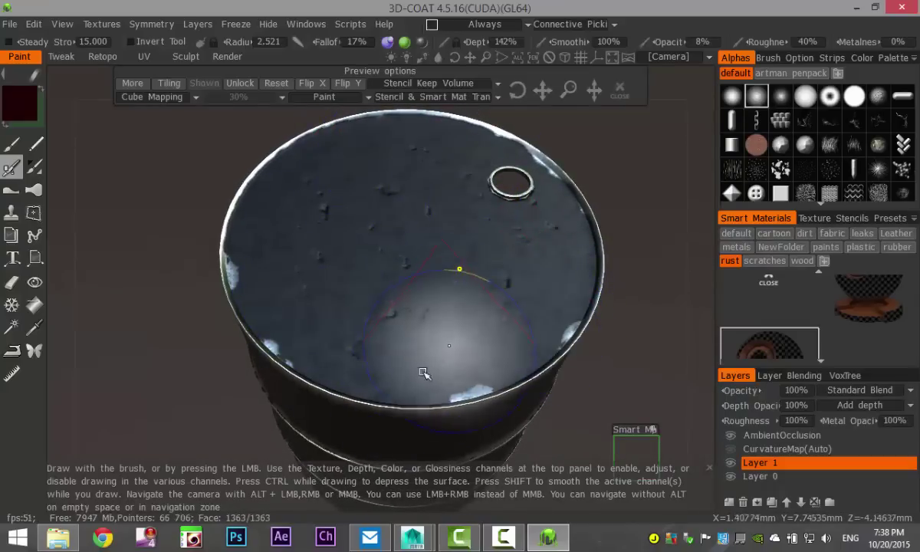
{"action": "mouse_move", "coordinate": [425, 372]}
{"action": "left_mouse_down", "text": "alt"}
{"action": "mouse_move", "coordinate": [405, 324]}
{"action": "mouse_move", "coordinate": [446, 249]}
{"action": "left_mouse_up", "text": "alt"}
Dab rust_2 blotches onto the barrel's upper body.
{"action": "left_click_drag", "start_coordinate": [431, 216], "coordinate": [364, 189], "text": "alt"}
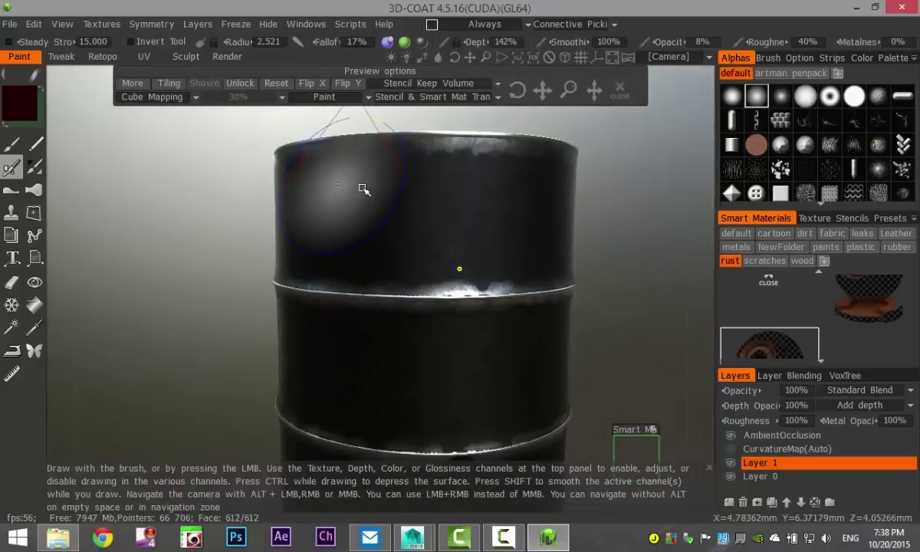
{"action": "left_click_drag", "start_coordinate": [304, 257], "coordinate": [441, 266], "text": "alt"}
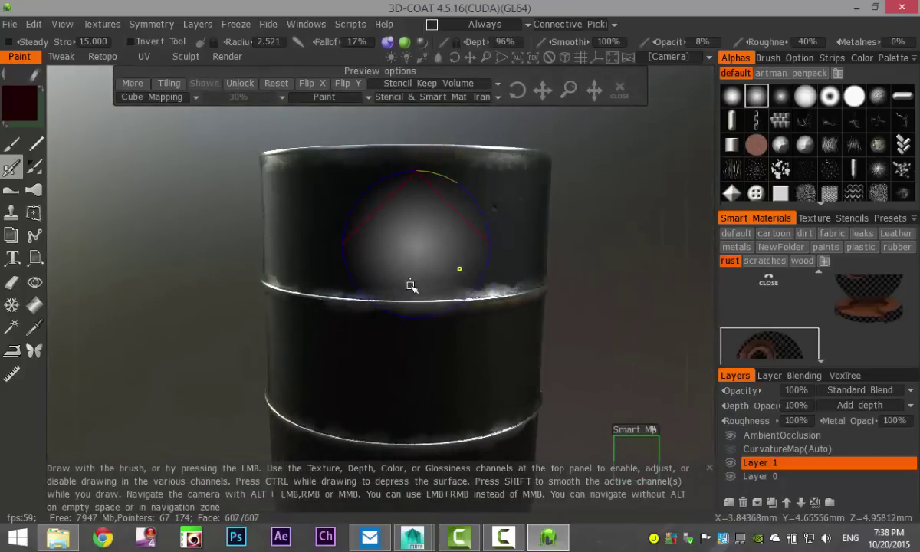
{"action": "mouse_move", "coordinate": [338, 277]}
{"action": "left_mouse_down", "text": "alt"}
{"action": "mouse_move", "coordinate": [503, 292]}
{"action": "mouse_move", "coordinate": [349, 292]}
{"action": "mouse_move", "coordinate": [470, 297]}
{"action": "mouse_move", "coordinate": [360, 249]}
{"action": "left_mouse_up", "text": "alt"}
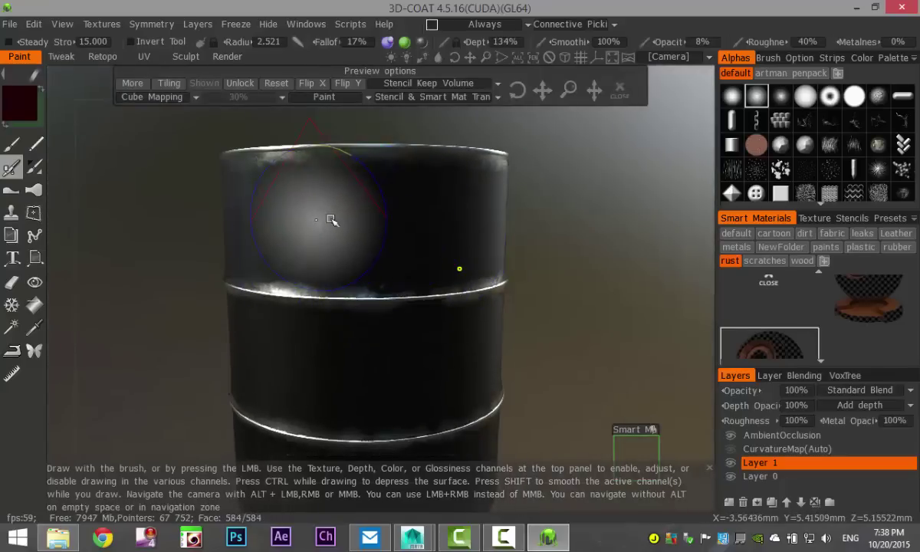
{"action": "mouse_move", "coordinate": [407, 303]}
{"action": "left_mouse_down", "text": "alt"}
{"action": "mouse_move", "coordinate": [399, 272]}
{"action": "mouse_move", "coordinate": [370, 263]}
{"action": "left_mouse_up", "text": "alt"}
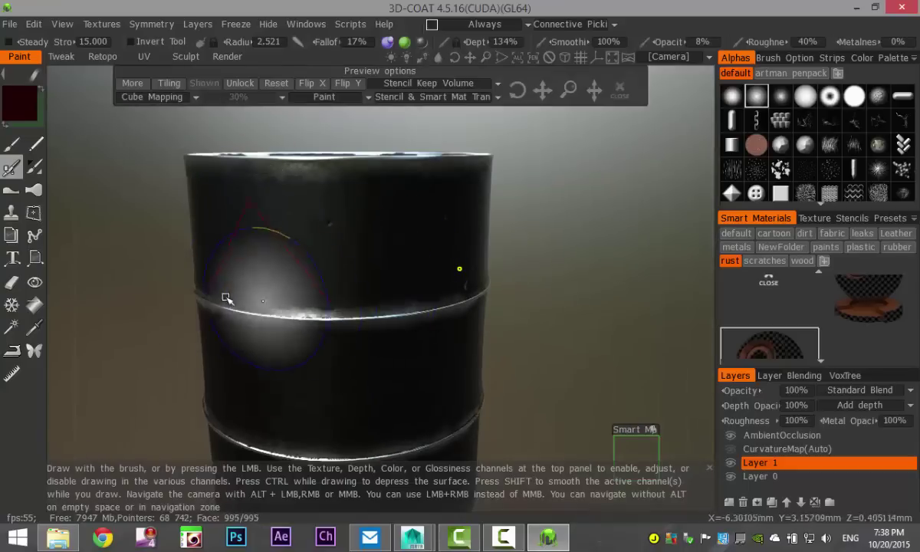
Add more rust dabs along the barrel's sides and check the top rim.
{"action": "mouse_move", "coordinate": [415, 418]}
{"action": "left_mouse_down", "text": "alt"}
{"action": "mouse_move", "coordinate": [432, 302]}
{"action": "mouse_move", "coordinate": [422, 329]}
{"action": "left_mouse_up", "text": "alt"}
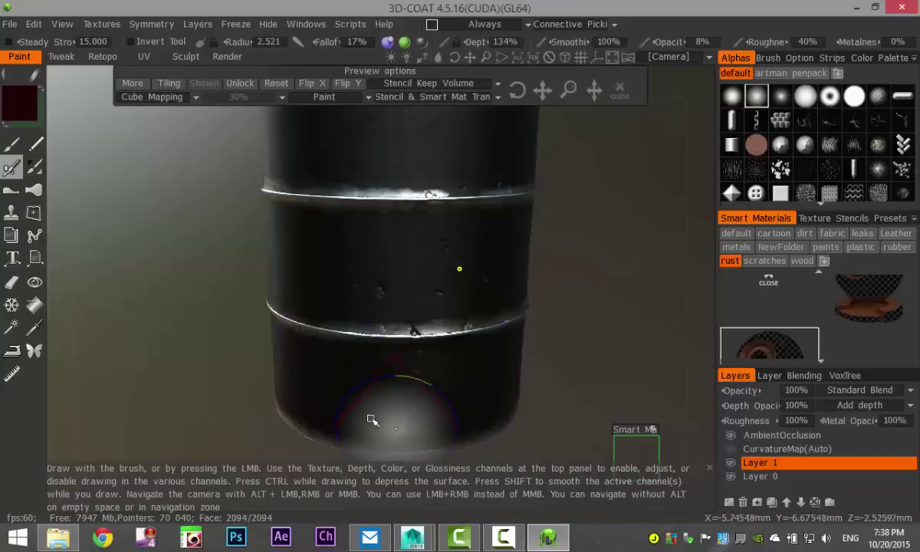
{"action": "mouse_move", "coordinate": [382, 404]}
{"action": "left_mouse_down", "text": "alt"}
{"action": "mouse_move", "coordinate": [322, 353]}
{"action": "mouse_move", "coordinate": [278, 277]}
{"action": "left_mouse_up", "text": "alt"}
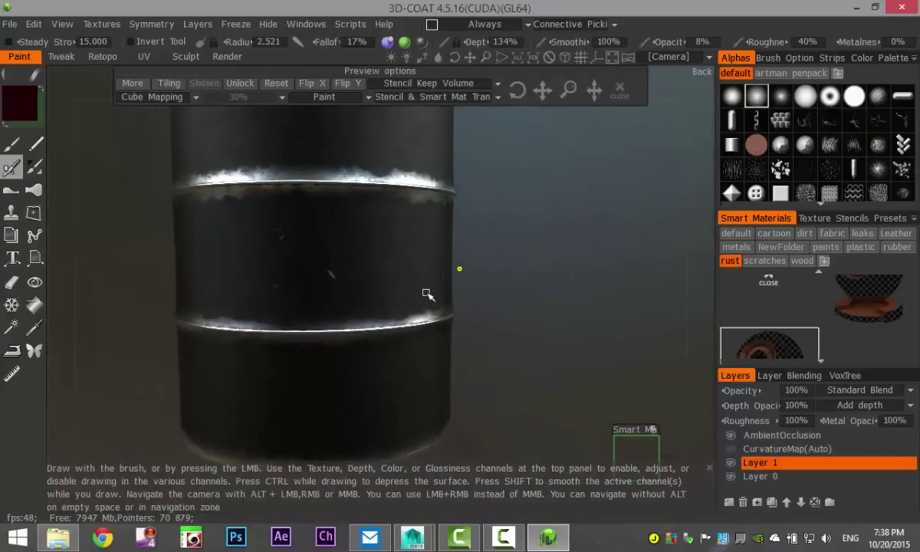
{"action": "mouse_move", "coordinate": [206, 326]}
{"action": "left_mouse_down", "text": "alt"}
{"action": "mouse_move", "coordinate": [411, 353]}
{"action": "mouse_move", "coordinate": [270, 245]}
{"action": "left_mouse_up", "text": "alt"}
{"action": "left_click_drag", "start_coordinate": [513, 344], "coordinate": [527, 201], "text": "alt"}
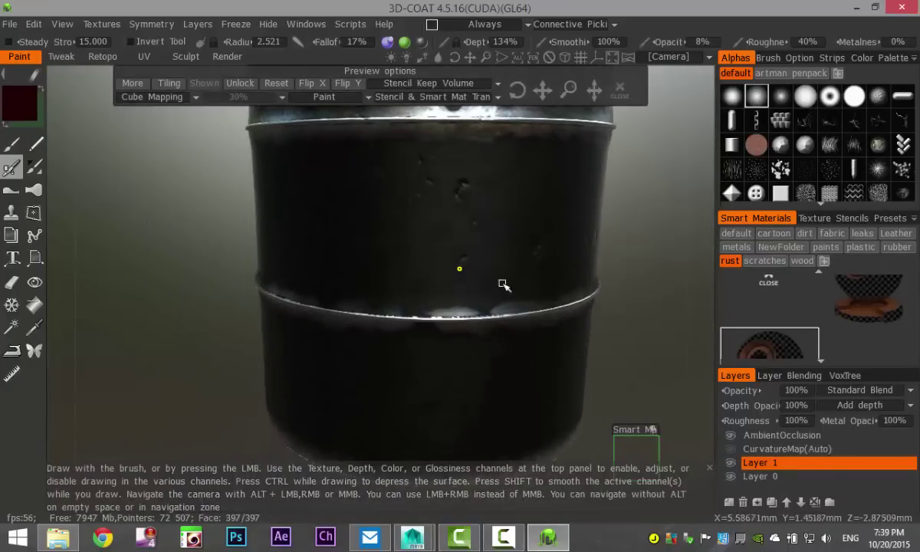
{"action": "mouse_move", "coordinate": [432, 404]}
{"action": "left_mouse_down", "text": "alt"}
{"action": "mouse_move", "coordinate": [338, 354]}
{"action": "mouse_move", "coordinate": [353, 351]}
{"action": "left_mouse_up", "text": "alt"}
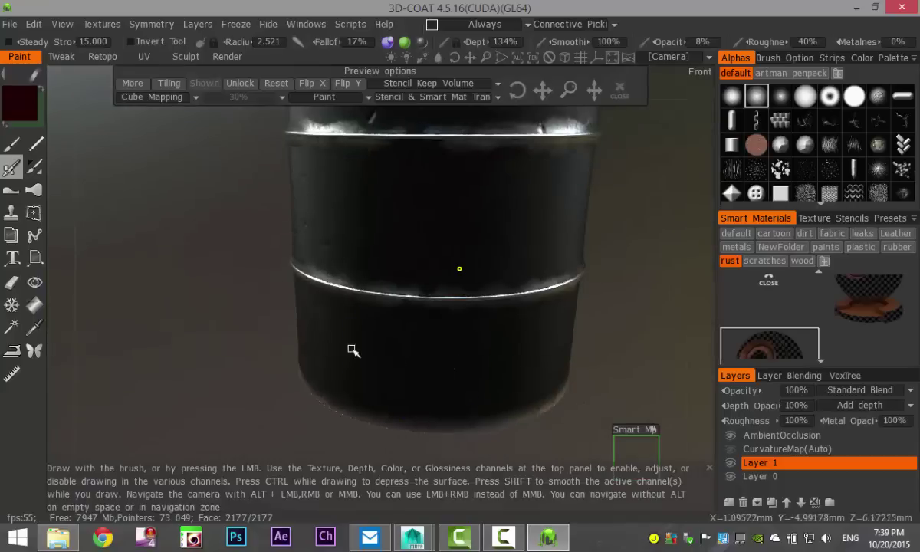
{"action": "mouse_move", "coordinate": [316, 274]}
{"action": "left_mouse_down", "text": "alt"}
{"action": "mouse_move", "coordinate": [283, 415]}
{"action": "mouse_move", "coordinate": [335, 321]}
{"action": "mouse_move", "coordinate": [314, 327]}
{"action": "left_mouse_up", "text": "alt"}
{"action": "mouse_move", "coordinate": [366, 266]}
{"action": "left_mouse_down", "text": "alt"}
{"action": "mouse_move", "coordinate": [427, 332]}
{"action": "mouse_move", "coordinate": [293, 370]}
{"action": "left_mouse_up", "text": "alt"}
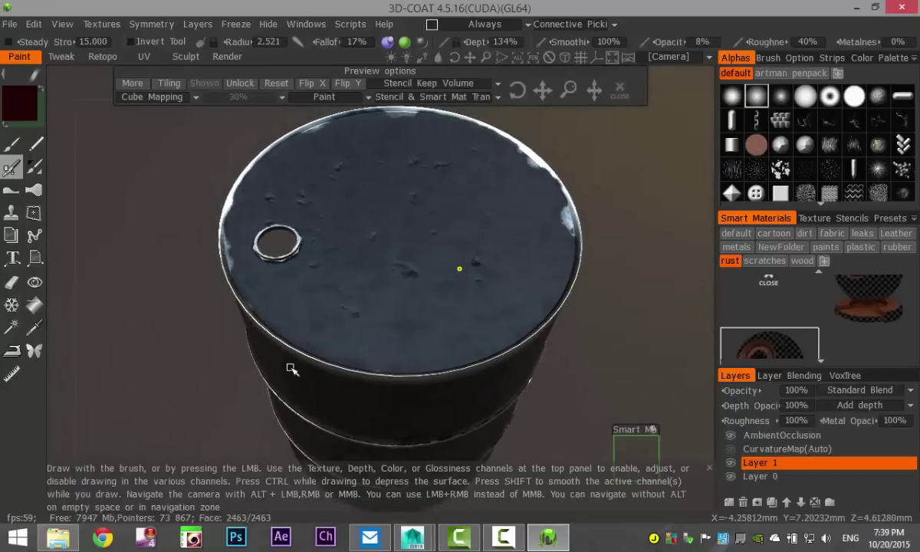
{"action": "mouse_move", "coordinate": [421, 382]}
{"action": "left_mouse_down", "text": "alt"}
{"action": "mouse_move", "coordinate": [495, 271]}
{"action": "mouse_move", "coordinate": [450, 285]}
{"action": "mouse_move", "coordinate": [470, 285]}
{"action": "mouse_move", "coordinate": [497, 314]}
{"action": "left_mouse_up", "text": "alt"}
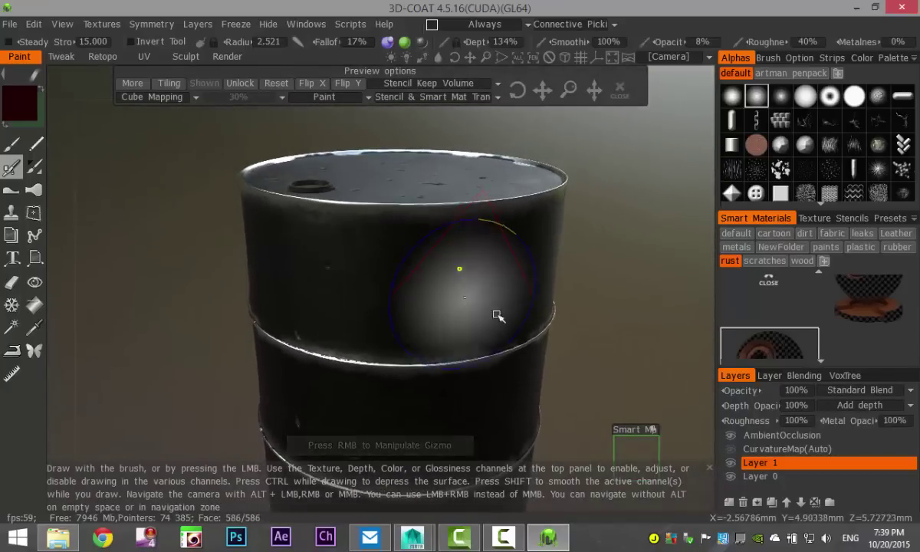
Set the paint colour to dark olive: hue 62.609, saturation 80%, lightness 21%.
{"action": "left_click", "coordinate": [19, 112]}
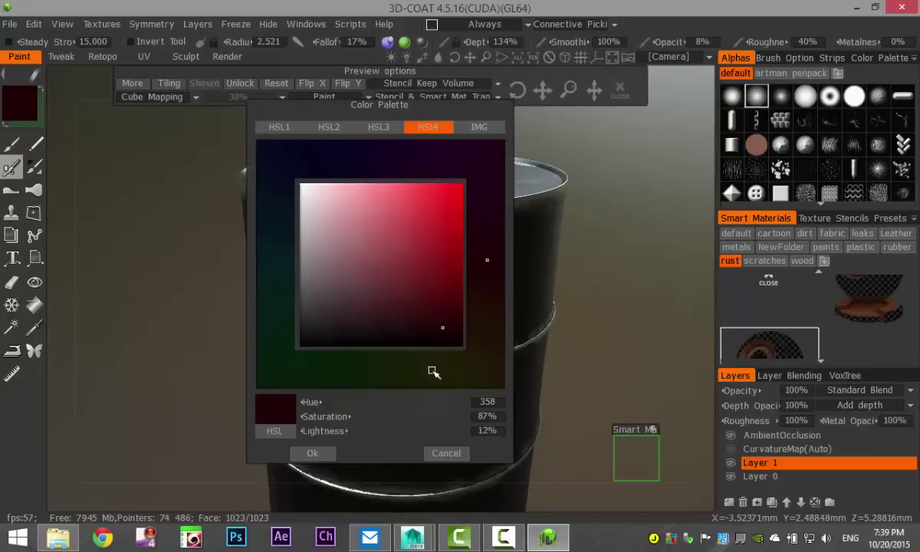
{"action": "left_click_drag", "start_coordinate": [434, 372], "coordinate": [439, 375]}
{"action": "mouse_move", "coordinate": [425, 302]}
{"action": "left_mouse_down"}
{"action": "mouse_move", "coordinate": [435, 272]}
{"action": "mouse_move", "coordinate": [437, 307]}
{"action": "left_mouse_up"}
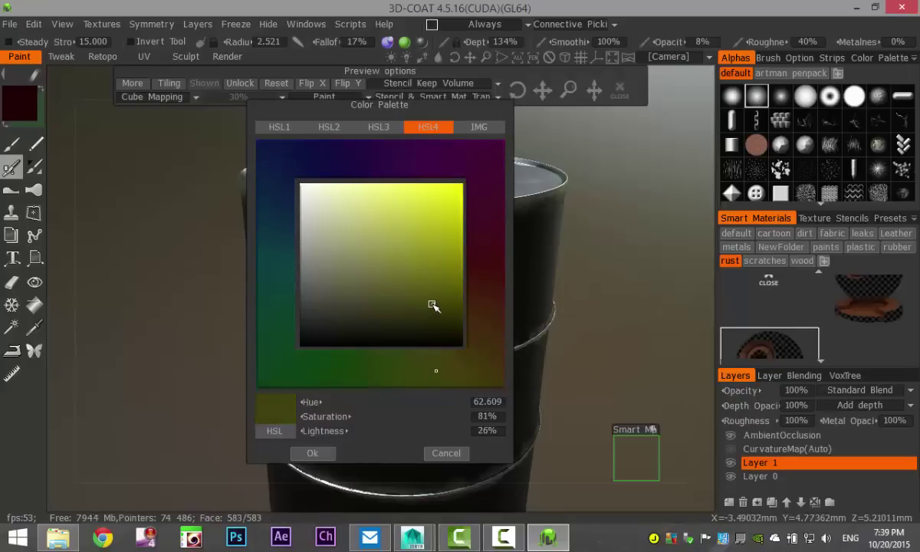
{"action": "left_click", "coordinate": [313, 453]}
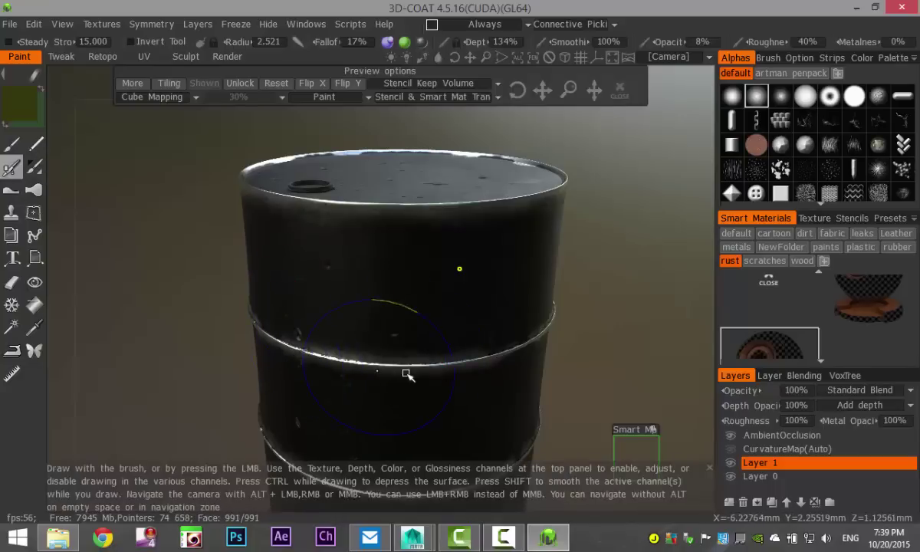
Brush a paints smart material across the barrel's middle toward its left side.
{"action": "left_click", "coordinate": [836, 250]}
{"action": "mouse_move", "coordinate": [306, 307]}
{"action": "left_mouse_down"}
{"action": "mouse_move", "coordinate": [462, 364]}
{"action": "mouse_move", "coordinate": [545, 372]}
{"action": "mouse_move", "coordinate": [557, 342]}
{"action": "mouse_move", "coordinate": [528, 303]}
{"action": "mouse_move", "coordinate": [456, 323]}
{"action": "mouse_move", "coordinate": [470, 341]}
{"action": "mouse_move", "coordinate": [491, 346]}
{"action": "mouse_move", "coordinate": [460, 354]}
{"action": "mouse_move", "coordinate": [535, 359]}
{"action": "mouse_move", "coordinate": [438, 361]}
{"action": "mouse_move", "coordinate": [421, 297]}
{"action": "left_mouse_up"}
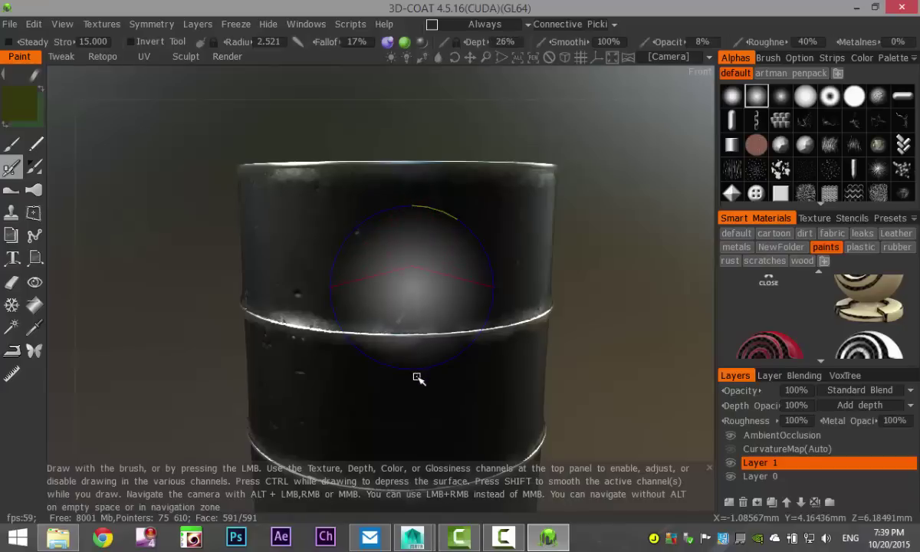
{"action": "mouse_move", "coordinate": [417, 378]}
{"action": "left_mouse_down"}
{"action": "mouse_move", "coordinate": [353, 338]}
{"action": "mouse_move", "coordinate": [307, 269]}
{"action": "mouse_move", "coordinate": [315, 322]}
{"action": "mouse_move", "coordinate": [299, 328]}
{"action": "mouse_move", "coordinate": [441, 383]}
{"action": "mouse_move", "coordinate": [386, 382]}
{"action": "mouse_move", "coordinate": [387, 405]}
{"action": "mouse_move", "coordinate": [490, 394]}
{"action": "mouse_move", "coordinate": [451, 346]}
{"action": "mouse_move", "coordinate": [328, 329]}
{"action": "mouse_move", "coordinate": [475, 360]}
{"action": "mouse_move", "coordinate": [443, 323]}
{"action": "mouse_move", "coordinate": [387, 376]}
{"action": "mouse_move", "coordinate": [292, 327]}
{"action": "mouse_move", "coordinate": [429, 399]}
{"action": "mouse_move", "coordinate": [484, 389]}
{"action": "mouse_move", "coordinate": [403, 309]}
{"action": "left_mouse_up"}
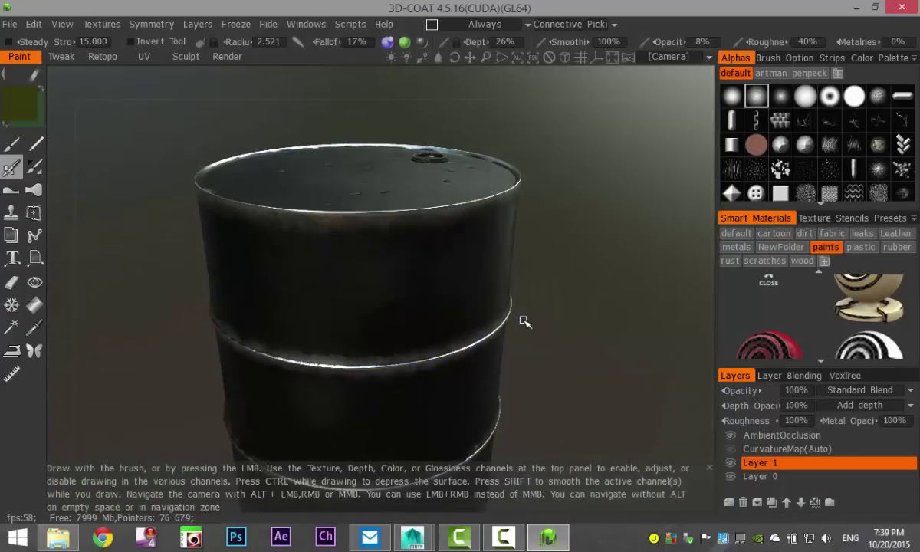
Orbit around the barrel to inspect the worn bands from the top, side and below.
{"action": "left_click_drag", "start_coordinate": [524, 321], "coordinate": [462, 360], "text": "alt"}
{"action": "left_click_drag", "start_coordinate": [431, 318], "coordinate": [426, 324], "text": "alt"}
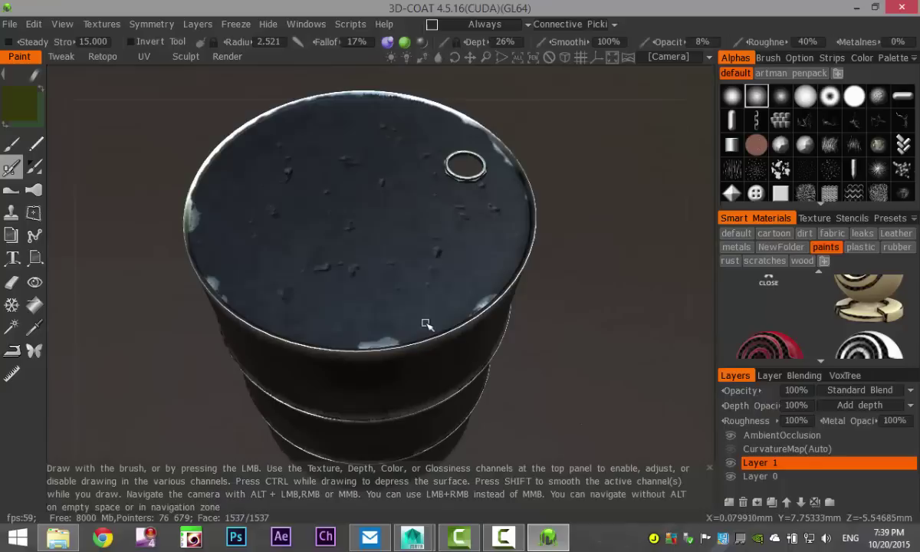
{"action": "left_click_drag", "start_coordinate": [276, 276], "coordinate": [155, 208], "text": "alt"}
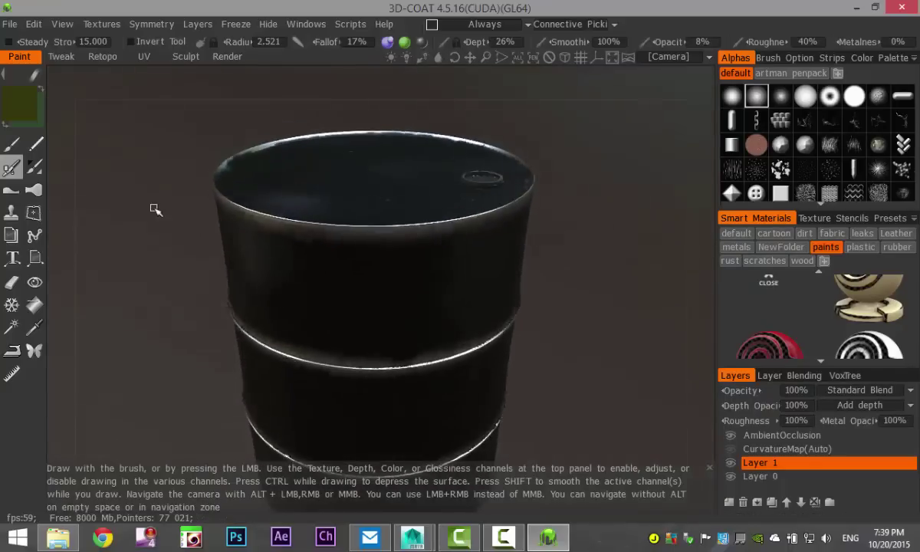
{"action": "left_click_drag", "start_coordinate": [530, 372], "coordinate": [433, 319], "text": "alt"}
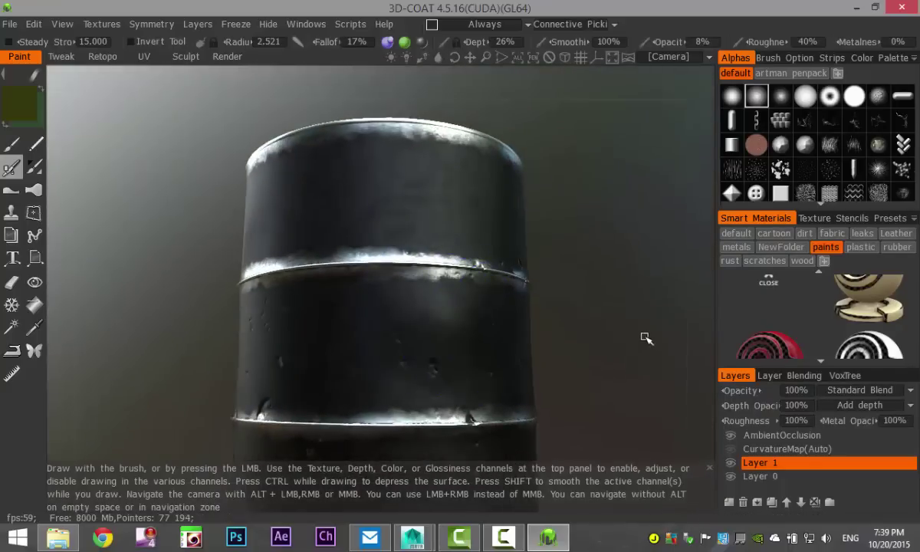
{"action": "left_click_drag", "start_coordinate": [646, 338], "coordinate": [474, 310], "text": "alt"}
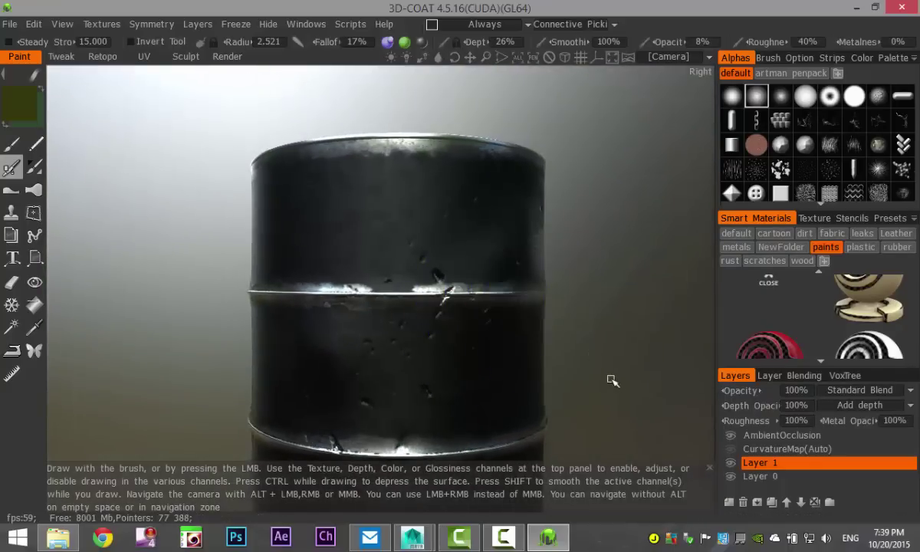
{"action": "left_click_drag", "start_coordinate": [612, 382], "coordinate": [443, 78], "text": "alt"}
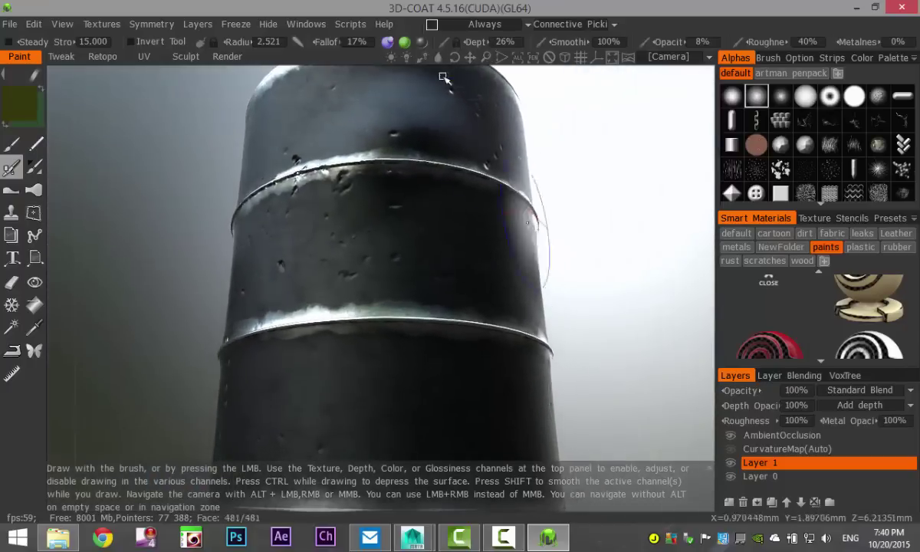
{"action": "mouse_move", "coordinate": [388, 44]}
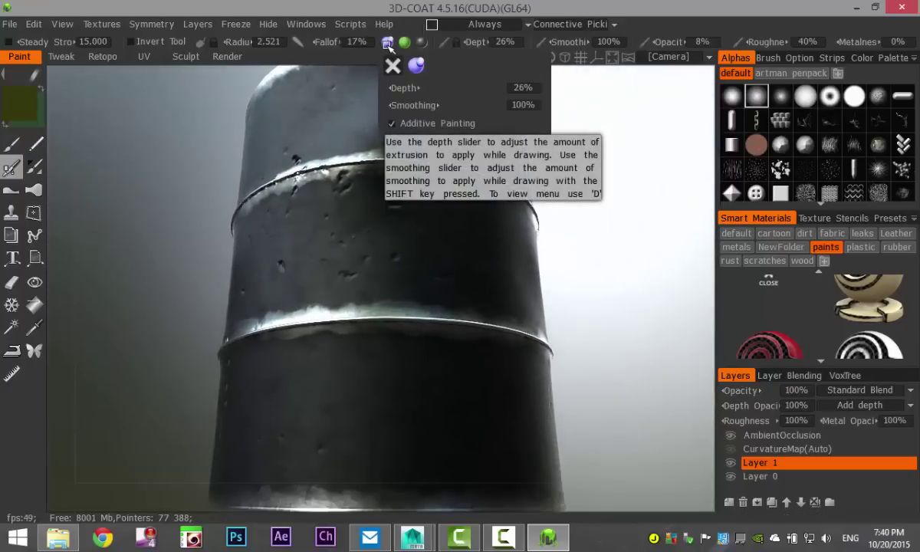
{"action": "mouse_move", "coordinate": [483, 292]}
{"action": "left_mouse_down", "text": "alt"}
{"action": "mouse_move", "coordinate": [456, 203]}
{"action": "mouse_move", "coordinate": [476, 307]}
{"action": "left_mouse_up", "text": "alt"}
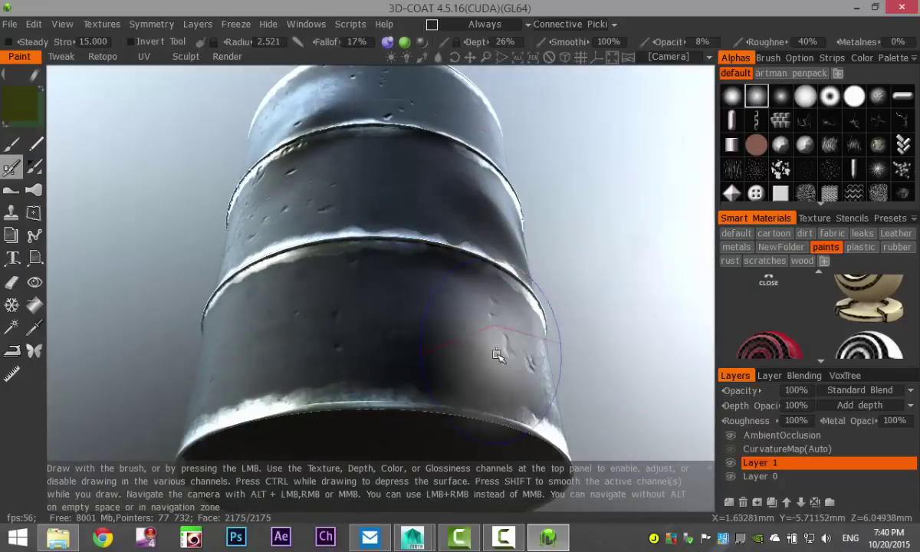
{"action": "left_click_drag", "start_coordinate": [498, 355], "coordinate": [425, 369], "text": "alt"}
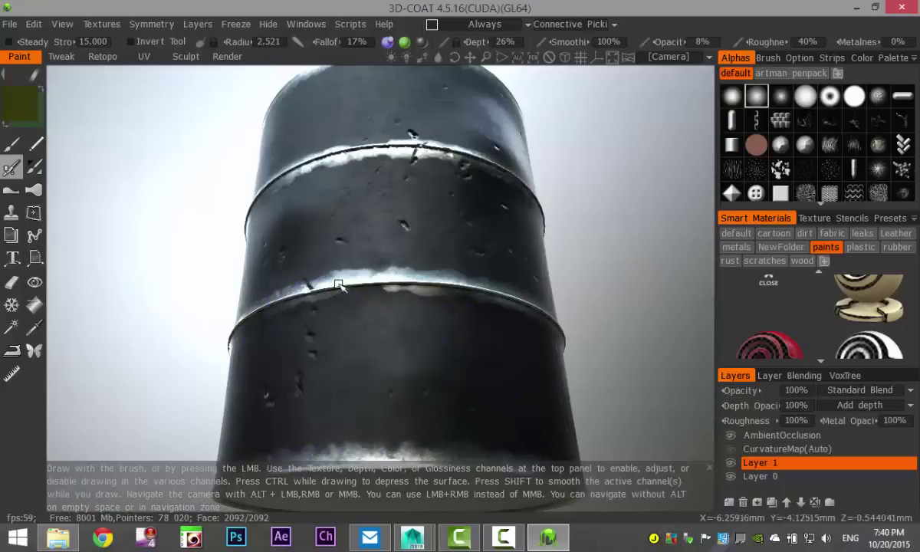
{"action": "left_click_drag", "start_coordinate": [338, 284], "coordinate": [540, 250], "text": "alt"}
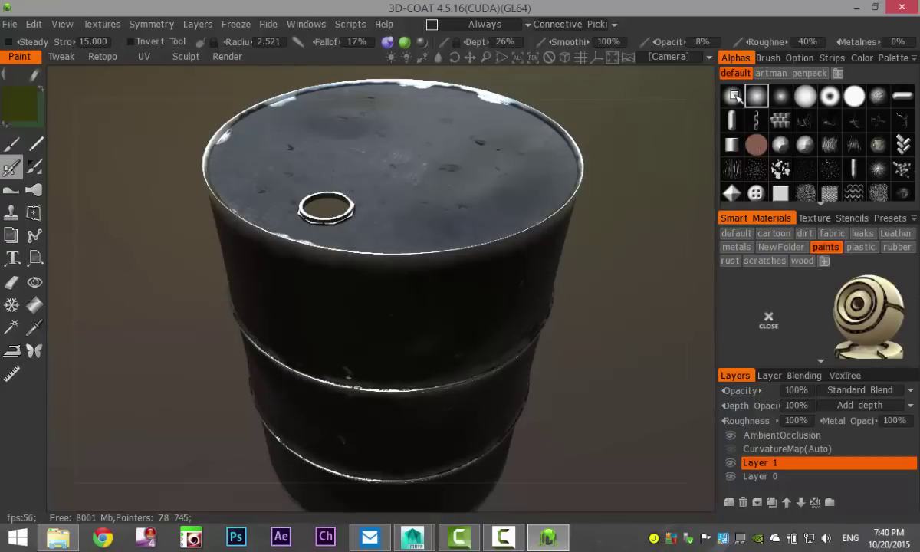
Keep the olive colour, brush the barrel's upper side, and raise opacity to 80%.
{"action": "left_click", "coordinate": [26, 110]}
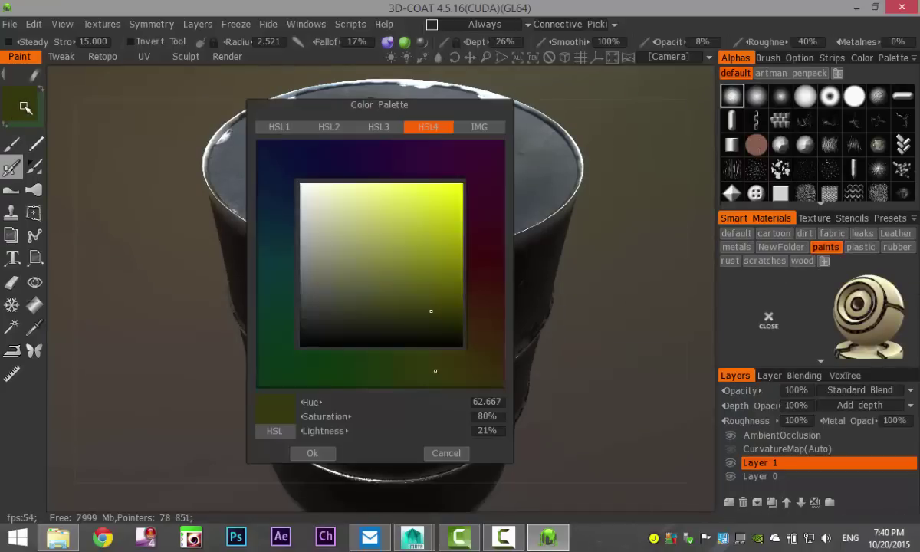
{"action": "left_click", "coordinate": [318, 454]}
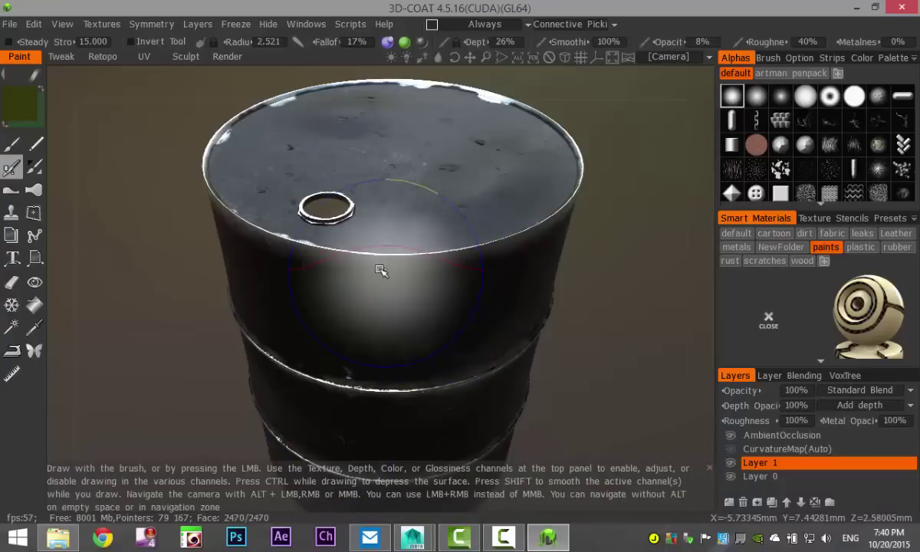
{"action": "left_click_drag", "start_coordinate": [380, 270], "coordinate": [427, 260]}
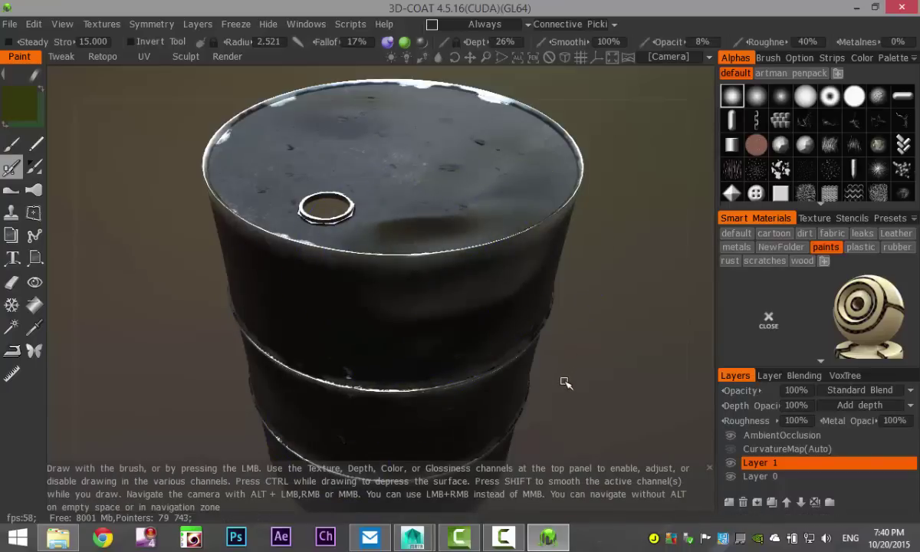
{"action": "mouse_move", "coordinate": [387, 43]}
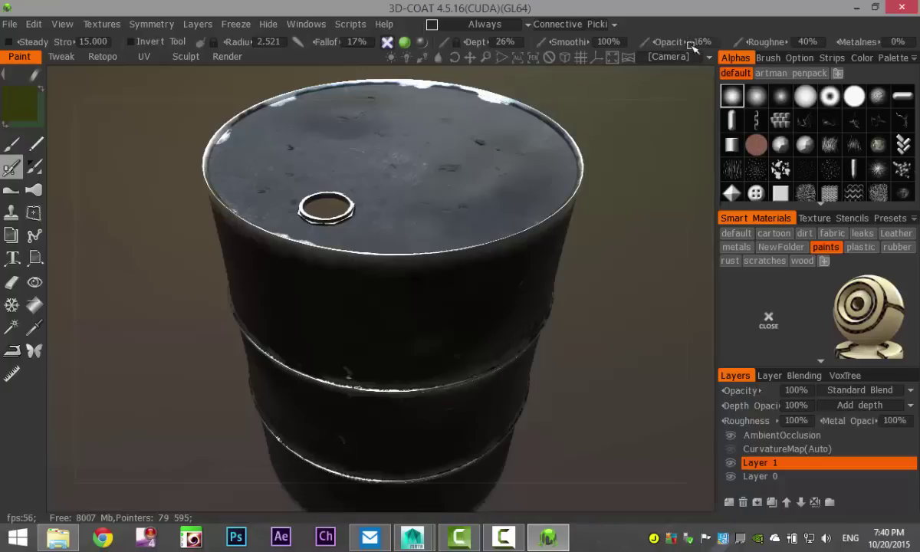
{"action": "scroll", "coordinate": [709, 46], "scroll_direction": "up", "scroll_amount": 3}
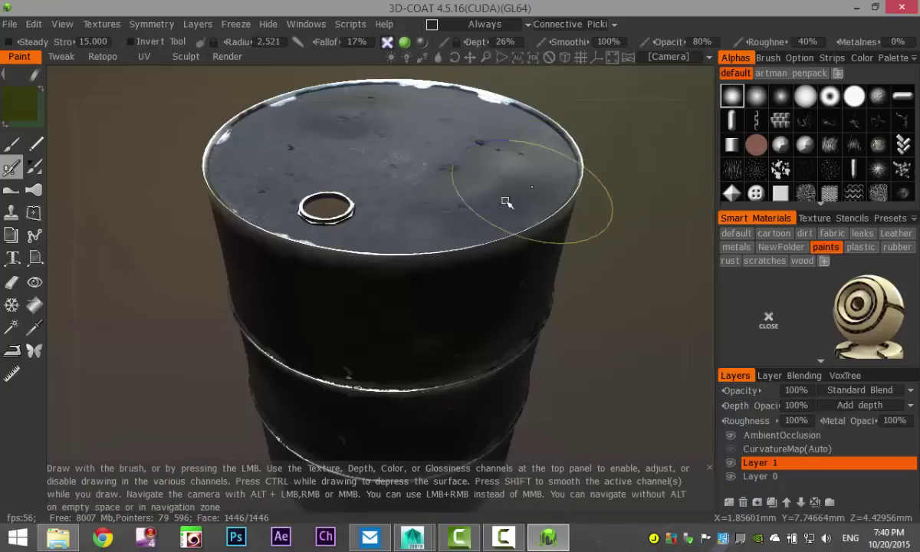
Shrink the brush radius to about 1.0 and orbit around the barrel's sides and back.
{"action": "mouse_move", "coordinate": [487, 308]}
{"action": "left_mouse_down", "text": "alt"}
{"action": "mouse_move", "coordinate": [525, 350]}
{"action": "mouse_move", "coordinate": [569, 368]}
{"action": "mouse_move", "coordinate": [552, 406]}
{"action": "mouse_move", "coordinate": [477, 310]}
{"action": "mouse_move", "coordinate": [469, 358]}
{"action": "mouse_move", "coordinate": [451, 364]}
{"action": "mouse_move", "coordinate": [483, 341]}
{"action": "mouse_move", "coordinate": [479, 304]}
{"action": "mouse_move", "coordinate": [385, 257]}
{"action": "left_mouse_up", "text": "alt"}
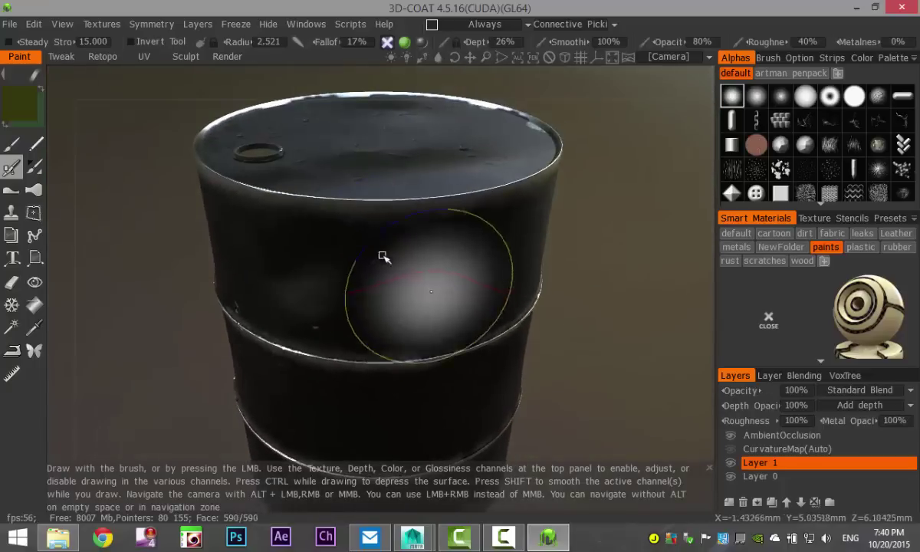
{"action": "right_click_drag", "start_coordinate": [415, 221], "coordinate": [362, 222]}
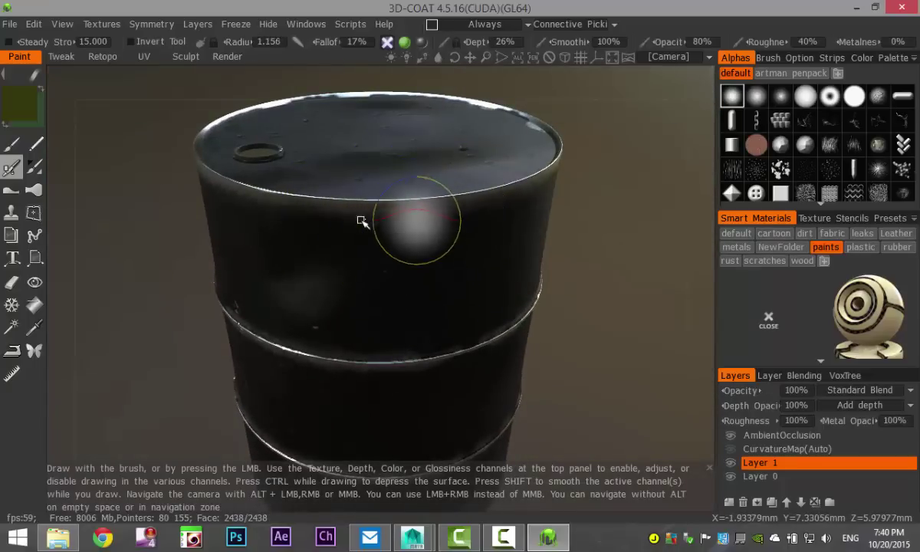
{"action": "mouse_move", "coordinate": [465, 244]}
{"action": "left_mouse_down", "text": "alt"}
{"action": "mouse_move", "coordinate": [388, 219]}
{"action": "mouse_move", "coordinate": [290, 165]}
{"action": "left_mouse_up", "text": "alt"}
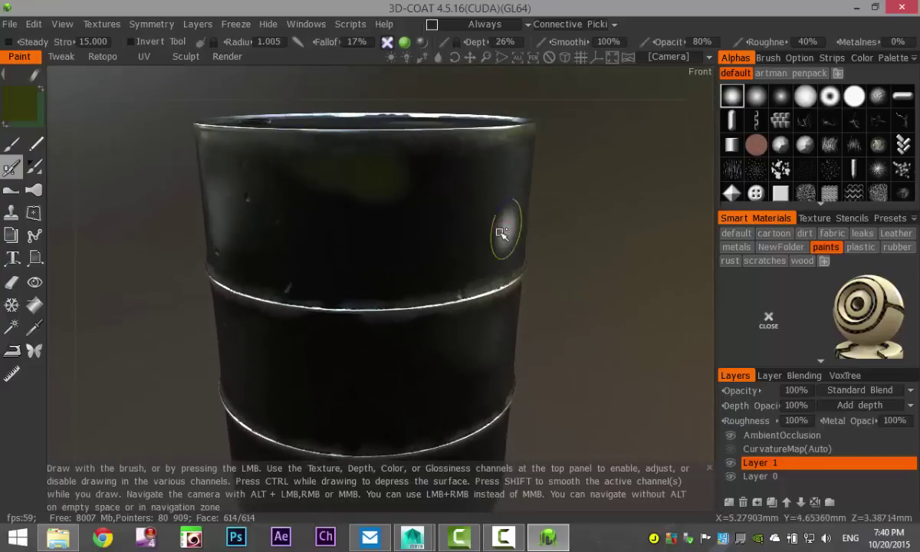
{"action": "left_click_drag", "start_coordinate": [503, 234], "coordinate": [379, 229], "text": "alt"}
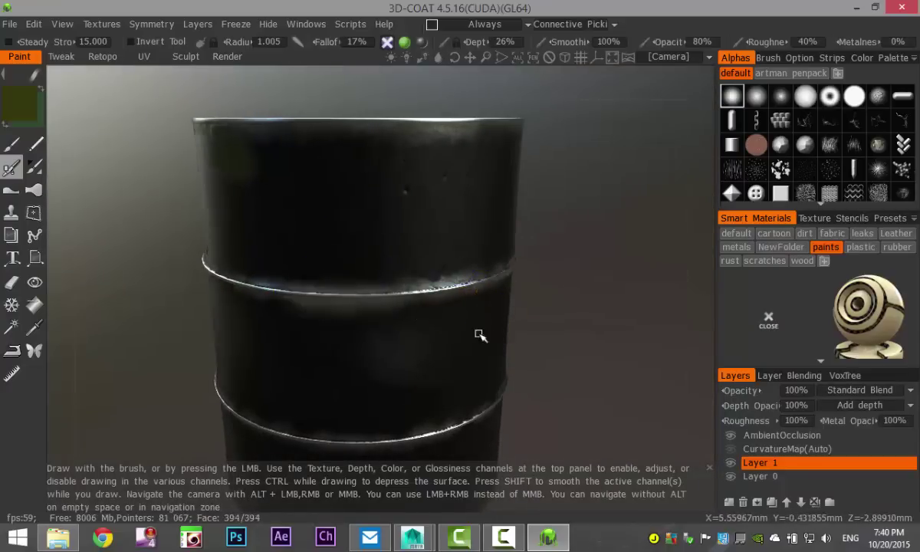
{"action": "left_click_drag", "start_coordinate": [479, 335], "coordinate": [352, 319], "text": "alt"}
{"action": "left_click_drag", "start_coordinate": [513, 259], "coordinate": [434, 288], "text": "alt"}
{"action": "left_click_drag", "start_coordinate": [592, 394], "coordinate": [395, 320], "text": "alt"}
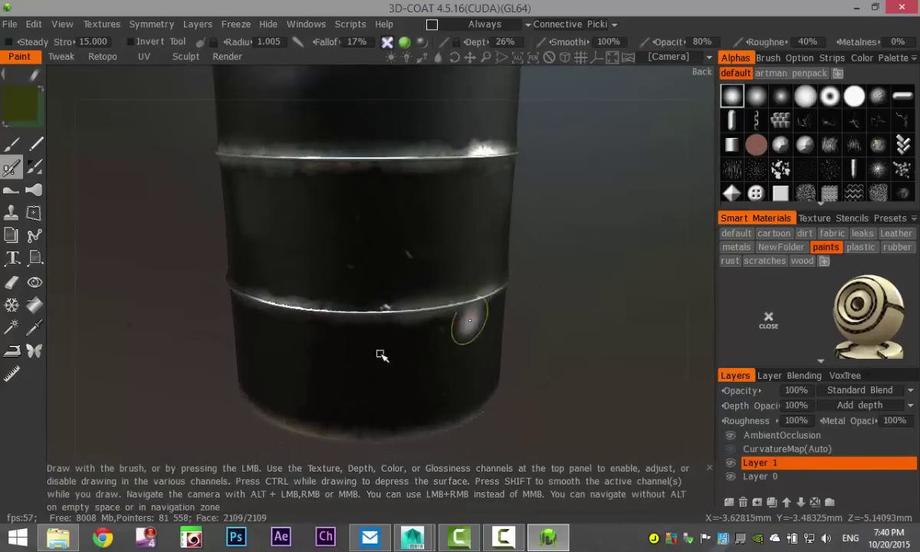
{"action": "left_click_drag", "start_coordinate": [382, 355], "coordinate": [359, 321], "text": "alt"}
Return to a close front view of the barrel and reopen the Color Palette.
{"action": "left_click_drag", "start_coordinate": [253, 343], "coordinate": [346, 367], "text": "alt"}
{"action": "left_click_drag", "start_coordinate": [169, 353], "coordinate": [332, 350], "text": "alt"}
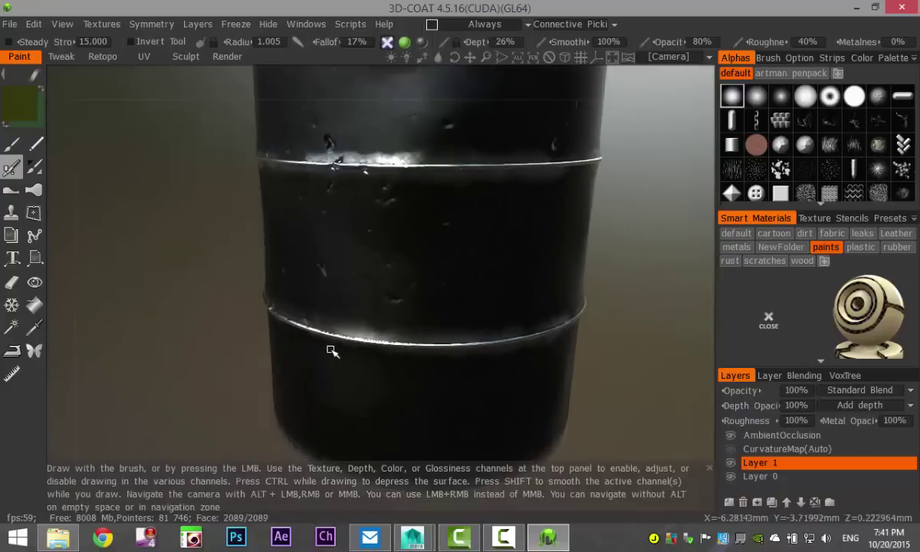
{"action": "left_click_drag", "start_coordinate": [146, 341], "coordinate": [154, 297], "text": "alt"}
{"action": "left_click_drag", "start_coordinate": [201, 318], "coordinate": [261, 366], "text": "alt"}
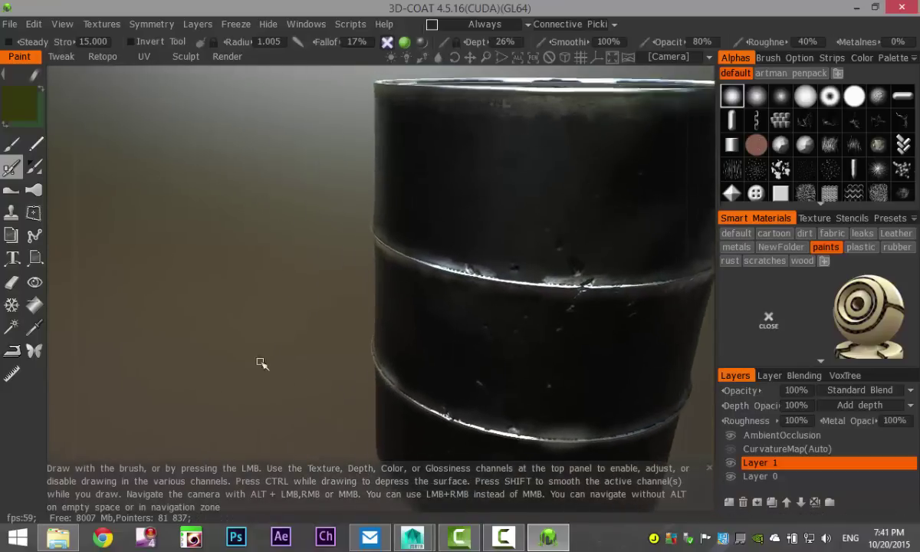
{"action": "left_click", "coordinate": [31, 107]}
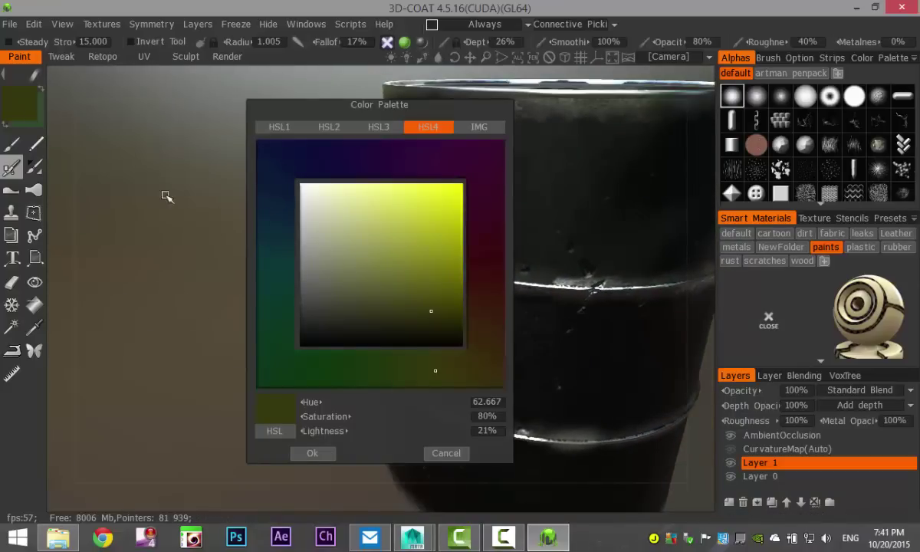
Try a near-black dark green paint colour, then recentre the barrel.
{"action": "left_click", "coordinate": [276, 372]}
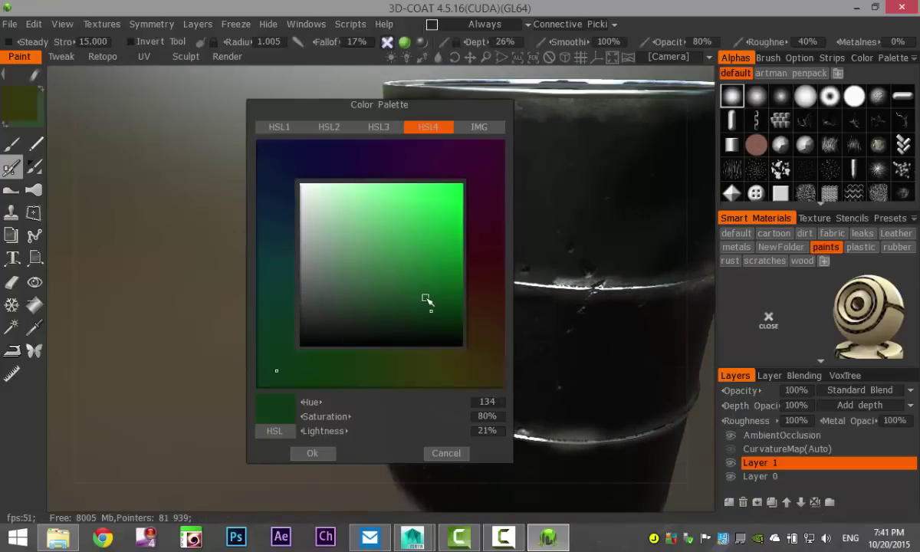
{"action": "left_click_drag", "start_coordinate": [344, 326], "coordinate": [329, 330]}
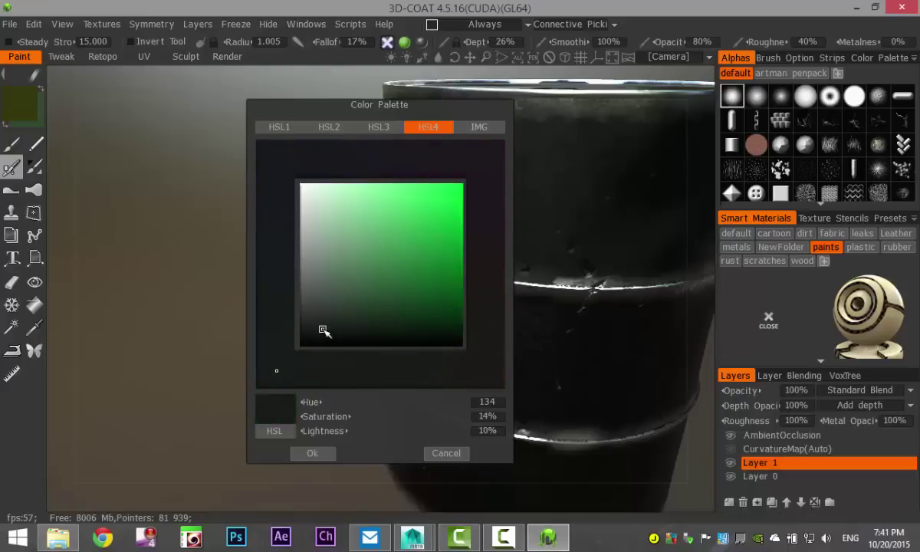
{"action": "left_click", "coordinate": [315, 454]}
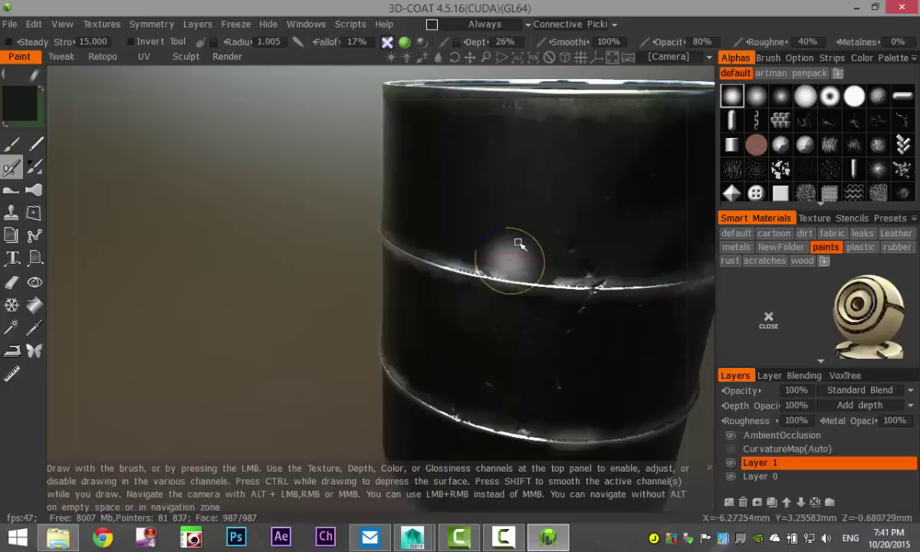
{"action": "left_click_drag", "start_coordinate": [520, 357], "coordinate": [456, 227], "text": "alt"}
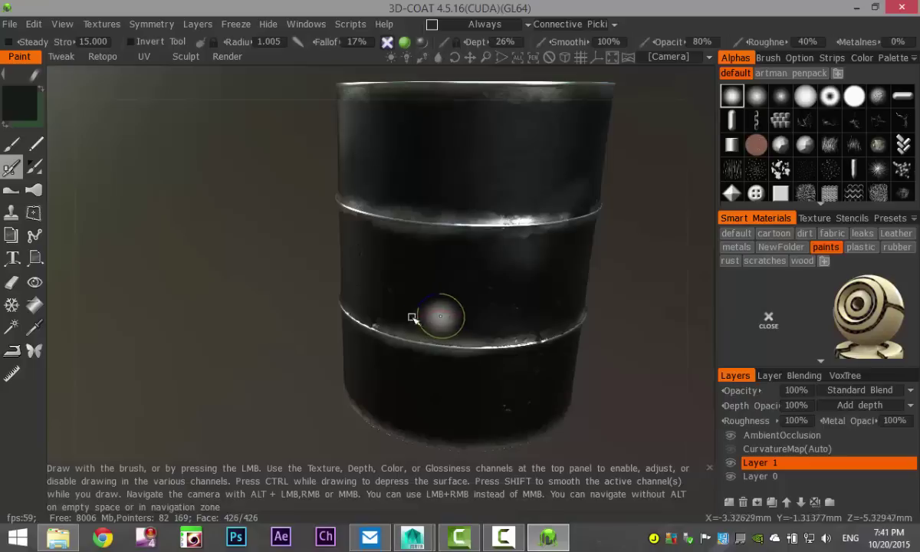
{"action": "left_click_drag", "start_coordinate": [283, 342], "coordinate": [464, 362]}
Change the paint colour to bright red: hue 359, saturation 87%, lightness 89%.
{"action": "left_click", "coordinate": [25, 104]}
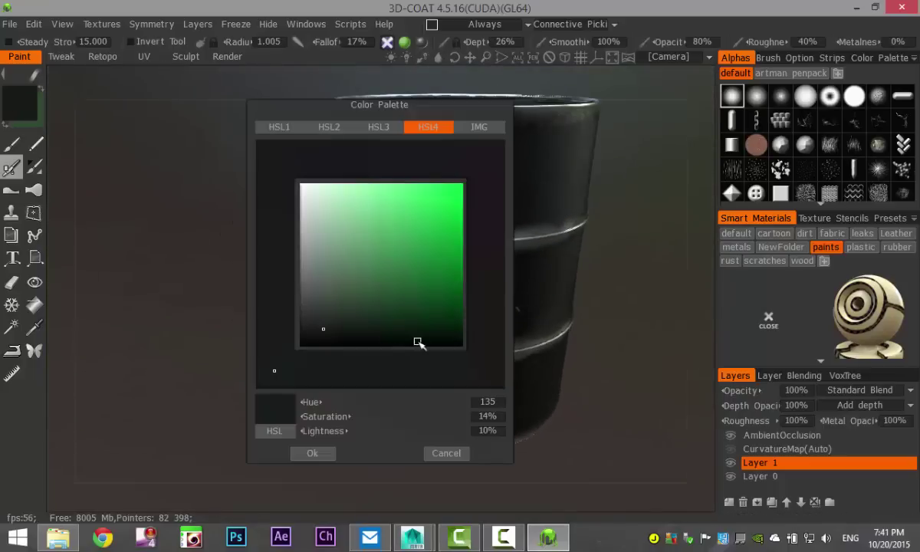
{"action": "left_click", "coordinate": [480, 166]}
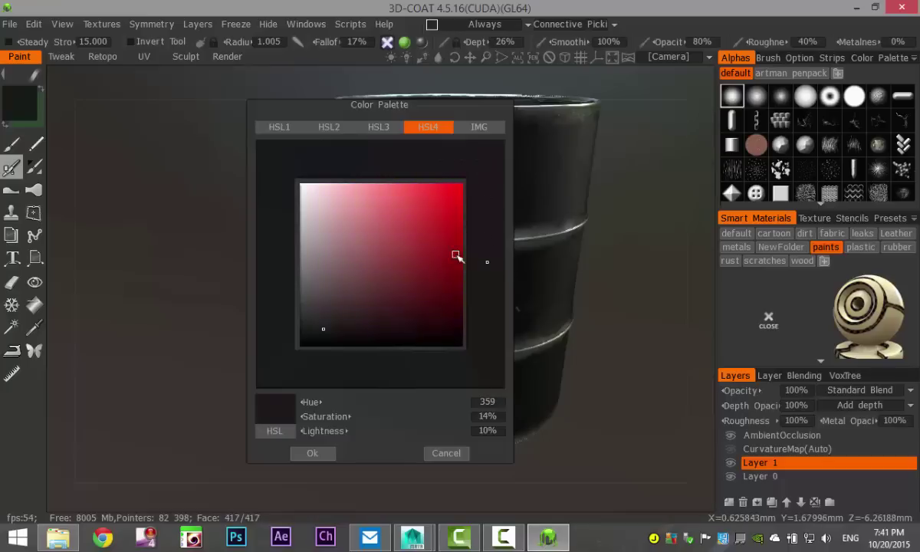
{"action": "mouse_move", "coordinate": [359, 235]}
{"action": "left_mouse_down"}
{"action": "mouse_move", "coordinate": [411, 240]}
{"action": "mouse_move", "coordinate": [439, 221]}
{"action": "left_mouse_up"}
{"action": "left_click", "coordinate": [441, 204]}
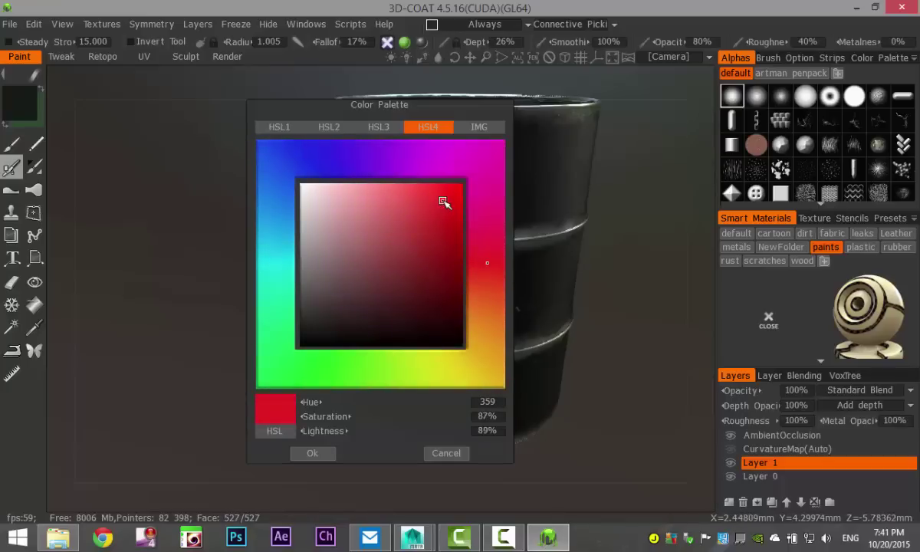
{"action": "left_click", "coordinate": [312, 454]}
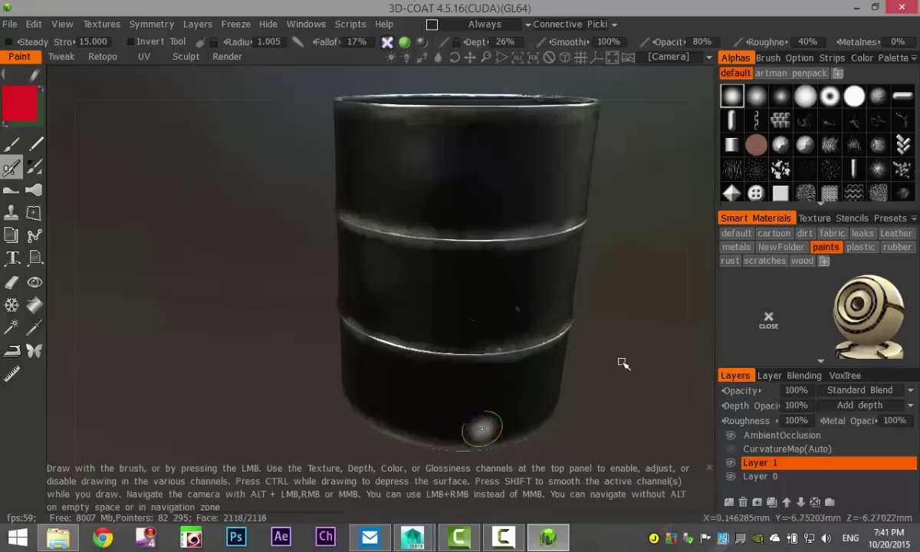
At 48% opacity and radius 2.380, paint two crossing red diagonal streaks on the side.
{"action": "left_click_drag", "start_coordinate": [678, 44], "coordinate": [630, 40]}
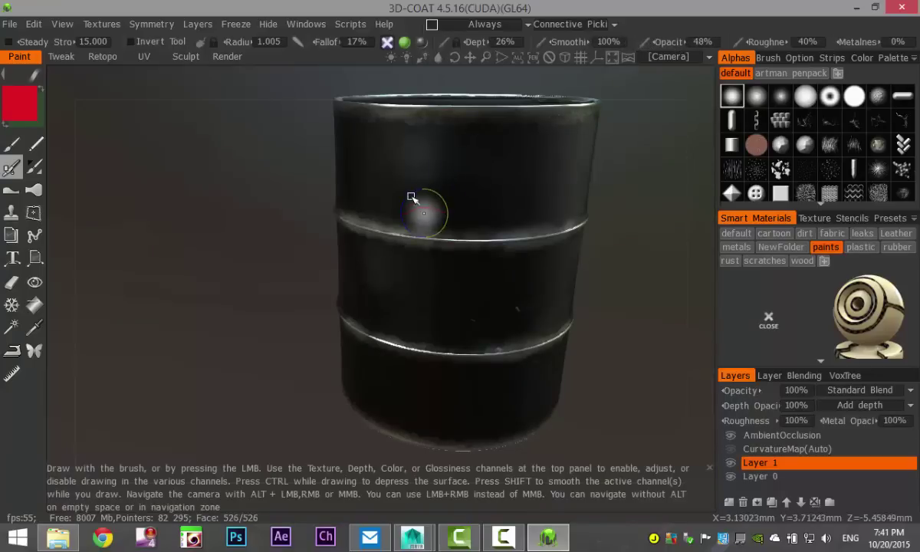
{"action": "right_click_drag", "start_coordinate": [422, 195], "coordinate": [454, 195]}
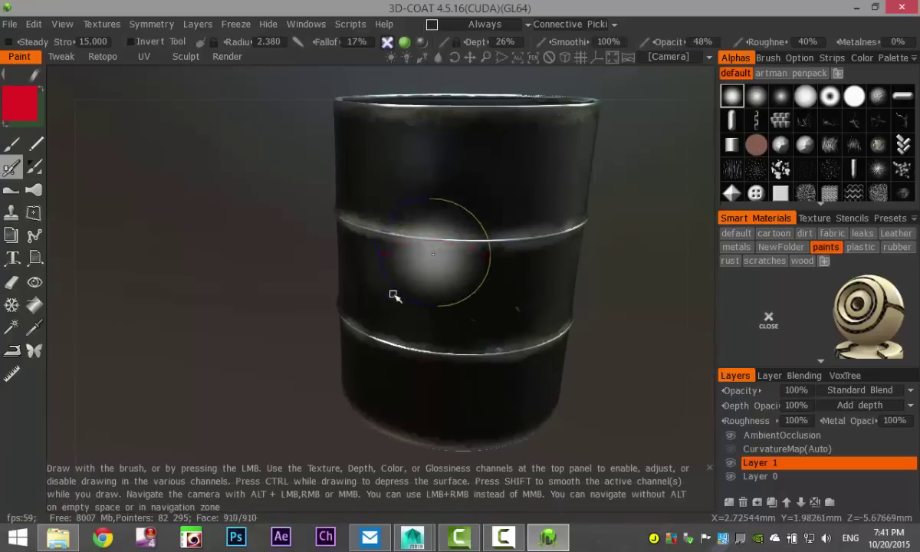
{"action": "mouse_move", "coordinate": [380, 335]}
{"action": "left_mouse_down", "text": "alt"}
{"action": "mouse_move", "coordinate": [411, 349]}
{"action": "mouse_move", "coordinate": [363, 252]}
{"action": "left_mouse_up", "text": "alt"}
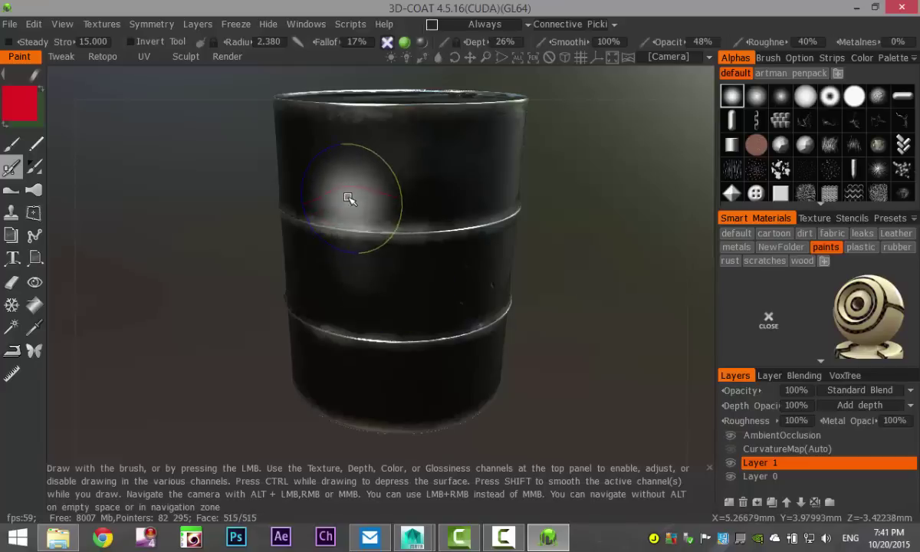
{"action": "mouse_move", "coordinate": [339, 181]}
{"action": "left_mouse_down"}
{"action": "mouse_move", "coordinate": [421, 289]}
{"action": "mouse_move", "coordinate": [480, 342]}
{"action": "mouse_move", "coordinate": [446, 333]}
{"action": "left_mouse_up"}
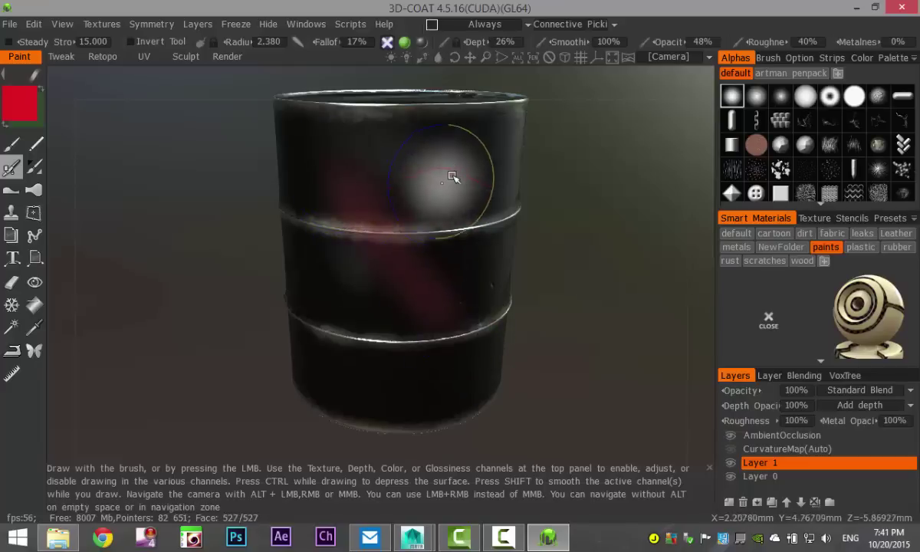
{"action": "mouse_move", "coordinate": [479, 154]}
{"action": "left_mouse_down"}
{"action": "mouse_move", "coordinate": [402, 244]}
{"action": "mouse_move", "coordinate": [216, 343]}
{"action": "left_mouse_up"}
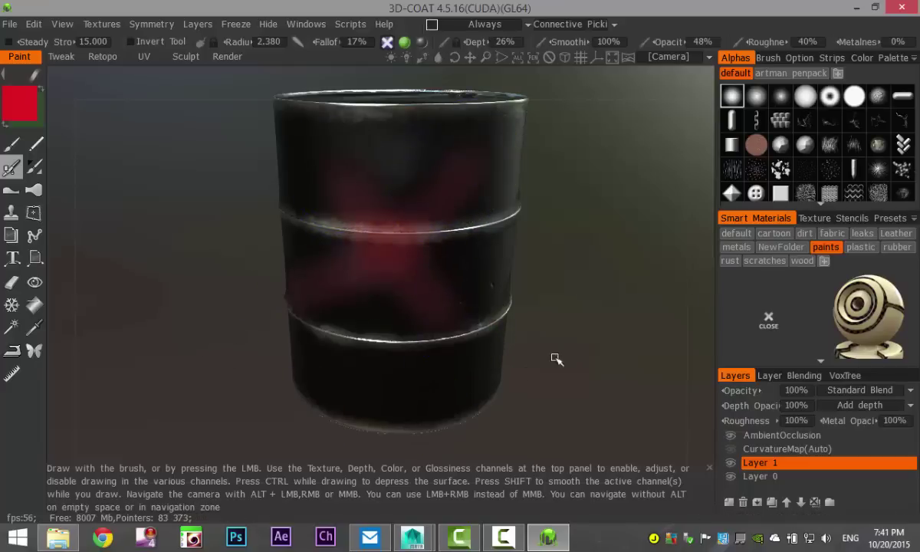
{"action": "left_click_drag", "start_coordinate": [555, 361], "coordinate": [616, 397]}
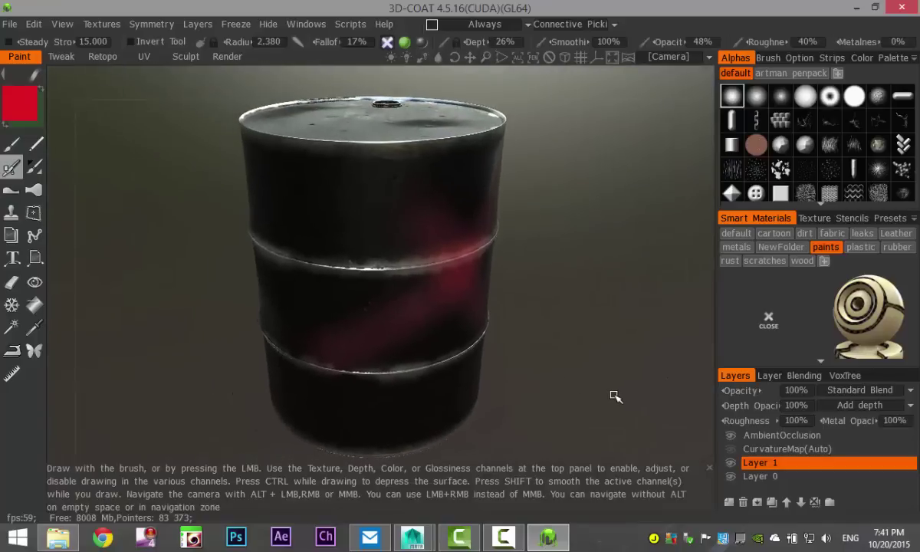
Export the barrel with textures as BarrelOBJ.obj, replacing the existing file.
{"action": "left_click", "coordinate": [14, 24]}
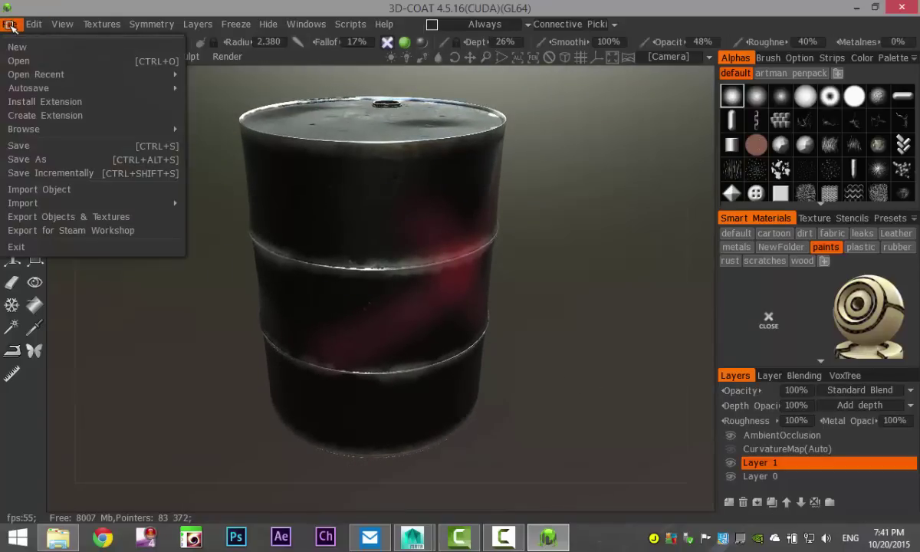
{"action": "left_click", "coordinate": [124, 221]}
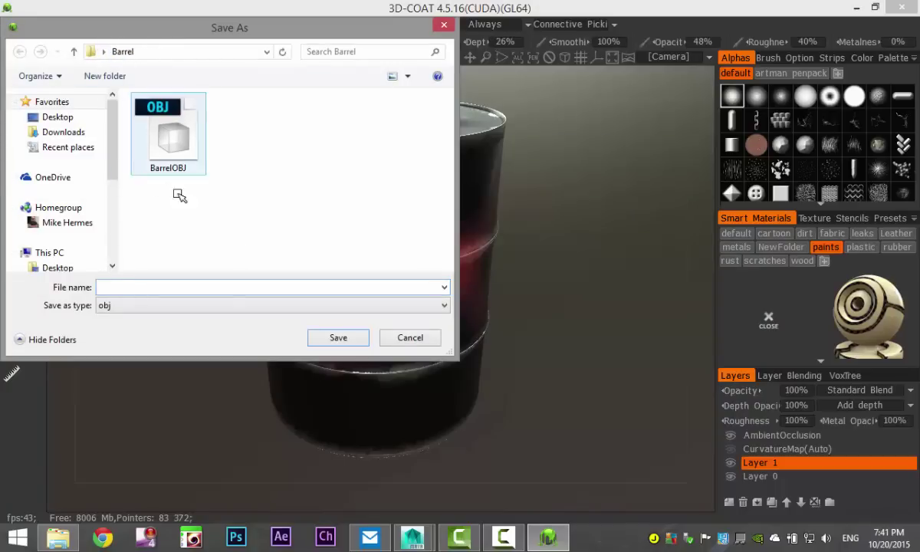
{"action": "left_click", "coordinate": [161, 140]}
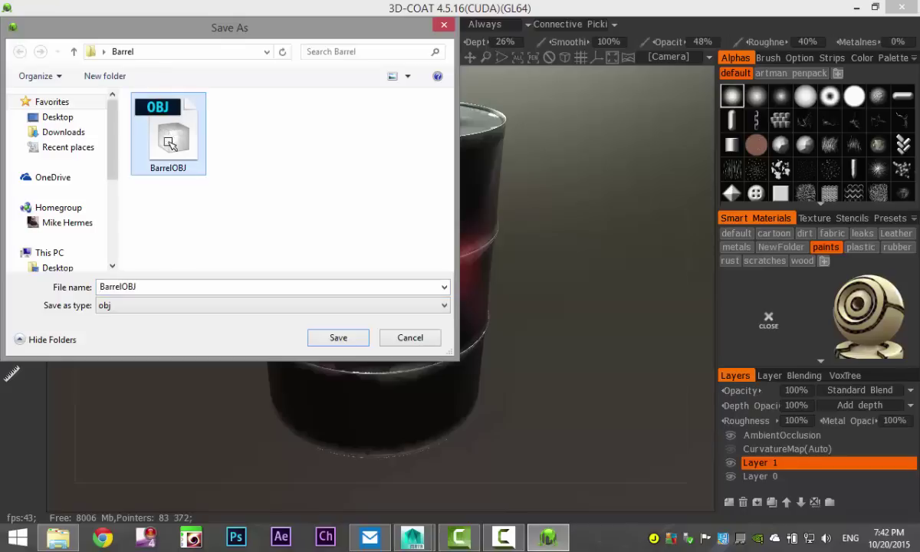
{"action": "left_click", "coordinate": [343, 338]}
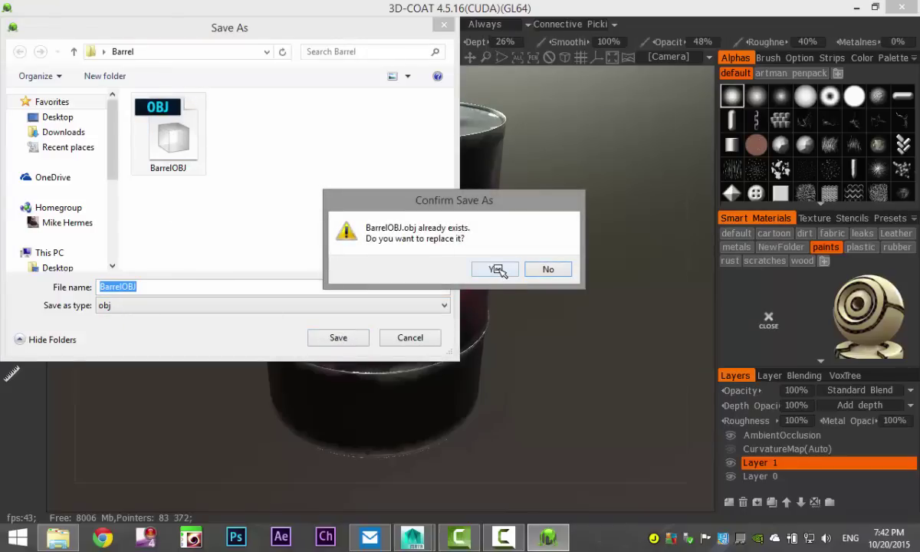
{"action": "left_click", "coordinate": [497, 270]}
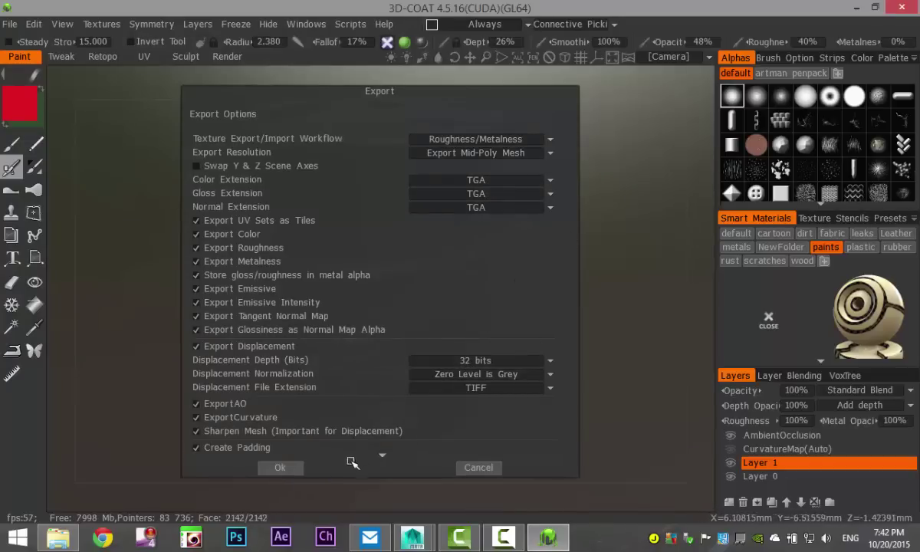
{"action": "left_click", "coordinate": [280, 468]}
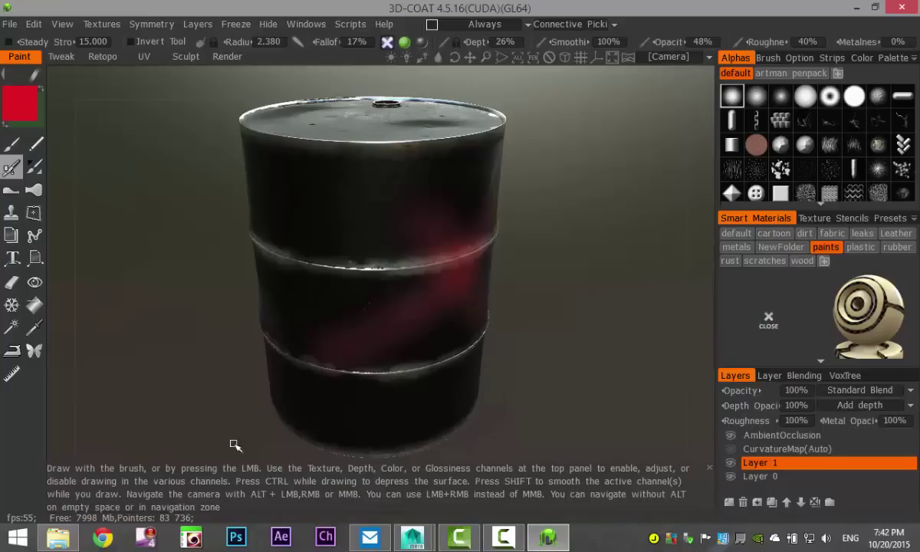
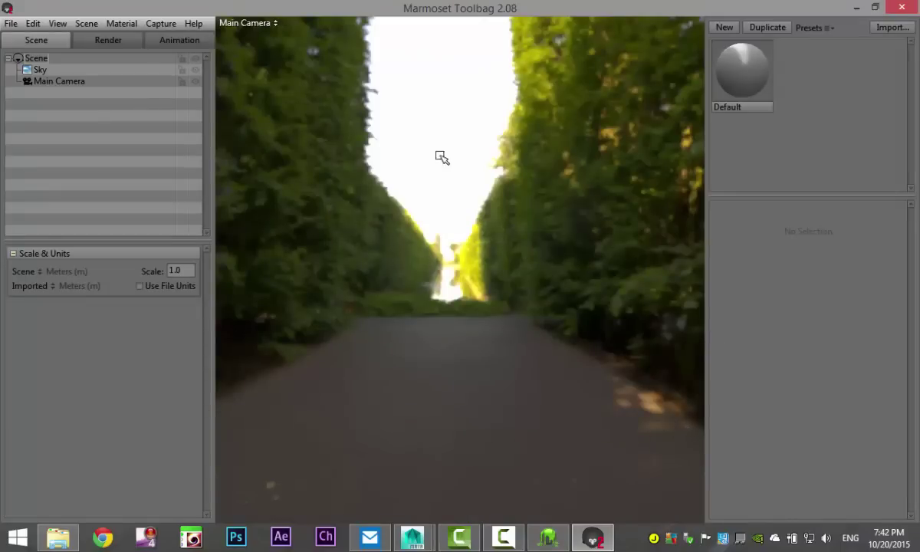
Replace the sky with the Smashed Windows preset at brightness 0.435.
{"action": "left_click", "coordinate": [26, 69]}
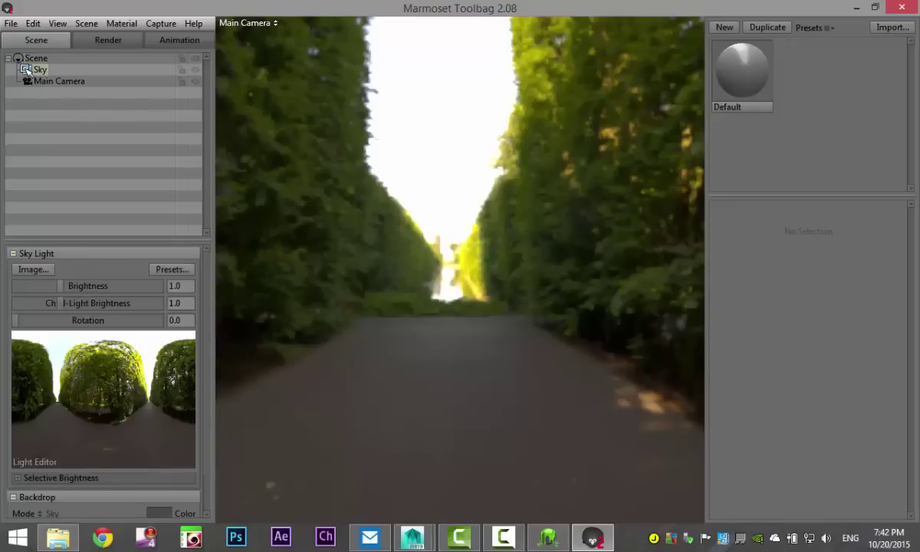
{"action": "left_click", "coordinate": [158, 269]}
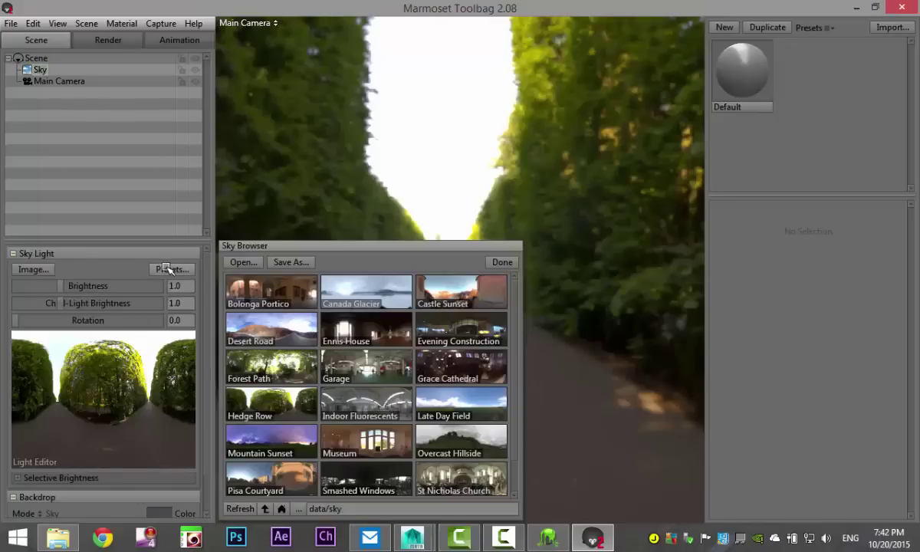
{"action": "left_click", "coordinate": [375, 482]}
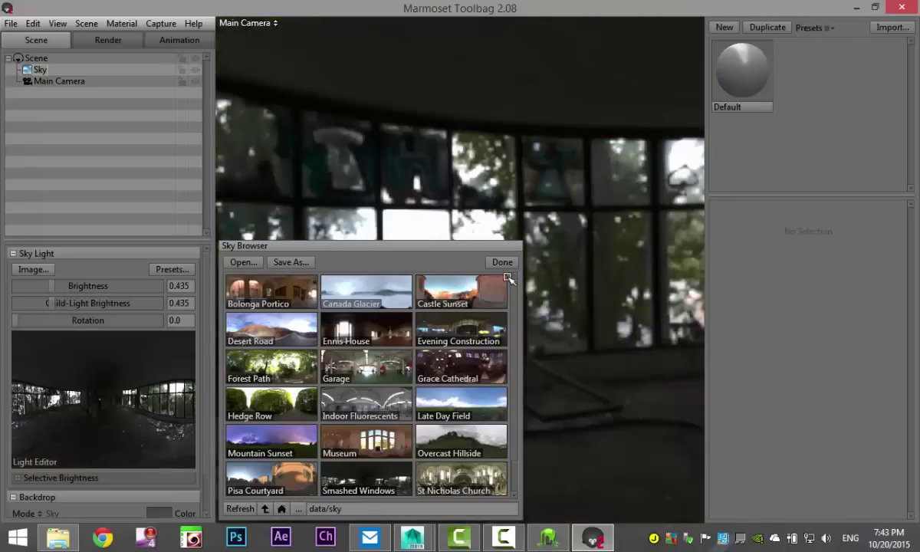
{"action": "left_click", "coordinate": [500, 262]}
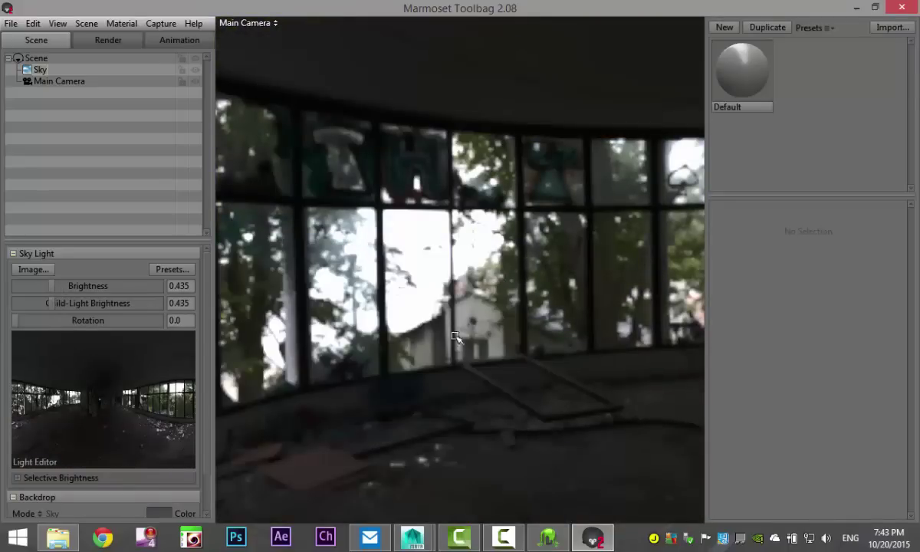
{"action": "left_click_drag", "start_coordinate": [455, 337], "coordinate": [365, 376]}
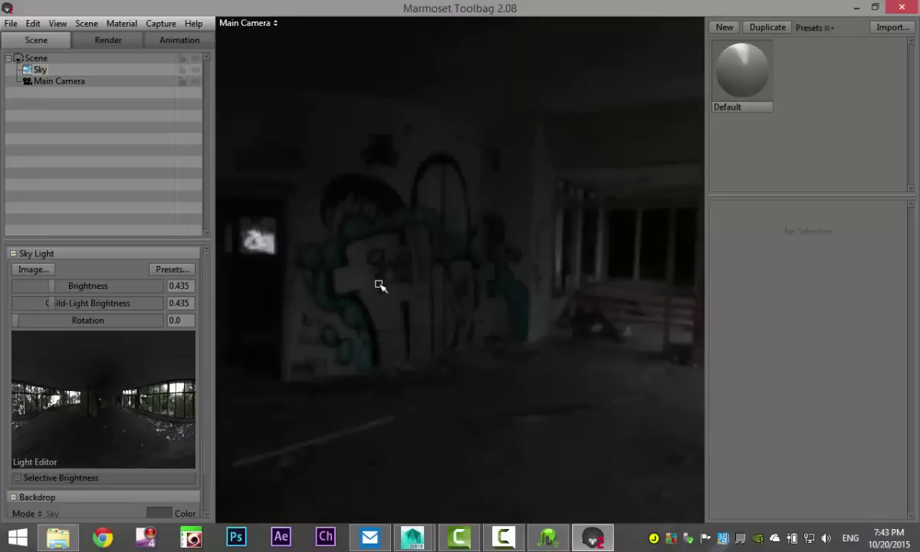
Import the BarrelOBJ model from the Desktop's Barrel folder into the scene.
{"action": "left_click", "coordinate": [11, 24]}
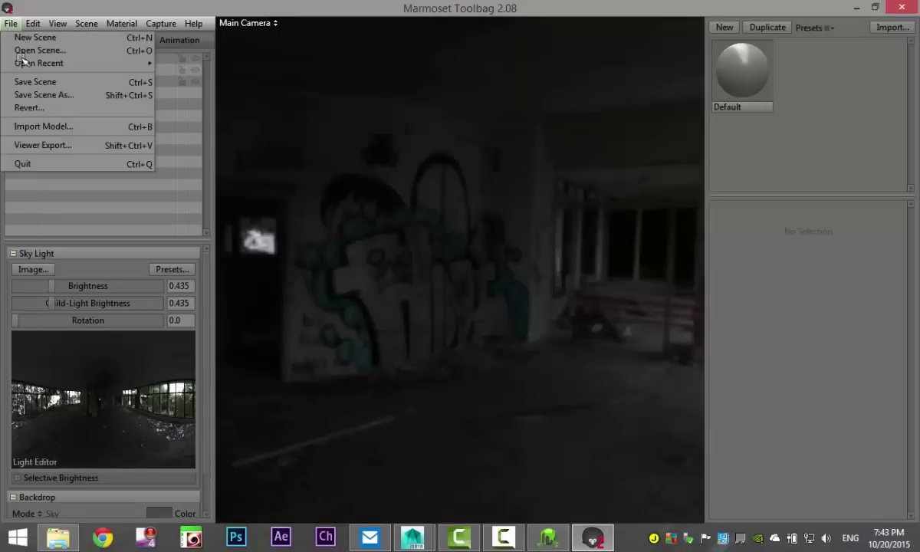
{"action": "left_click", "coordinate": [60, 124]}
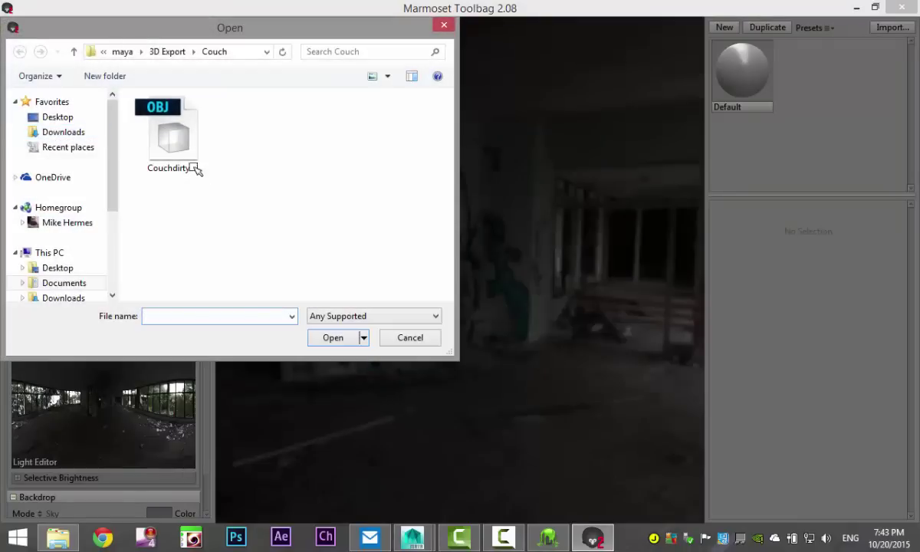
{"action": "left_click", "coordinate": [175, 140]}
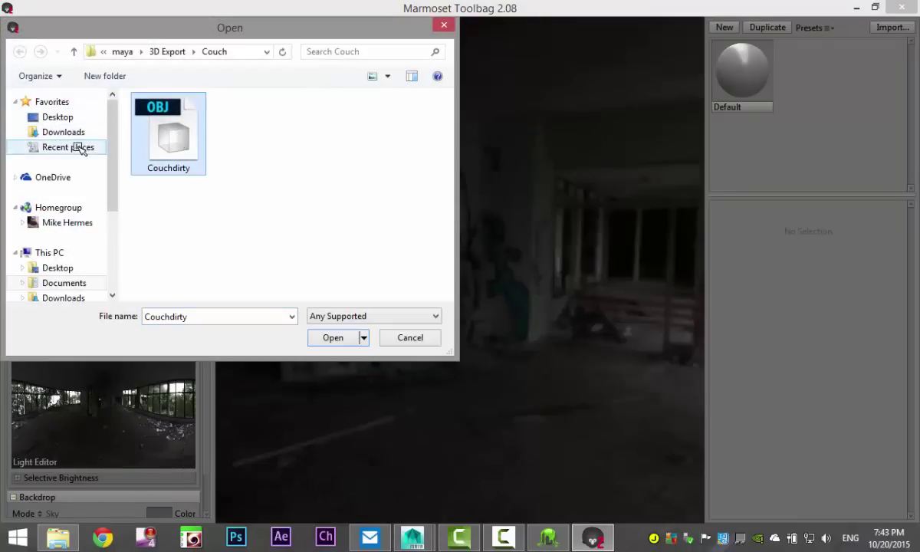
{"action": "left_click", "coordinate": [77, 284]}
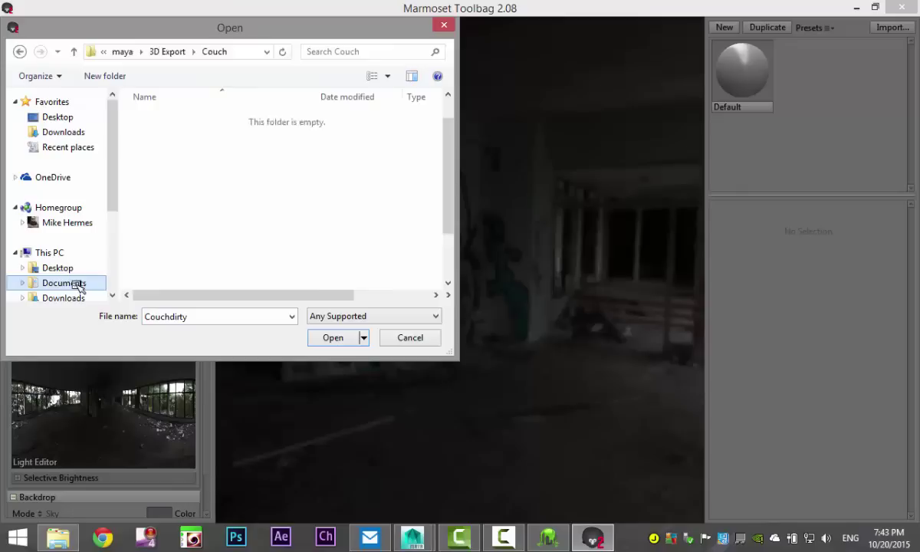
{"action": "left_click", "coordinate": [60, 118]}
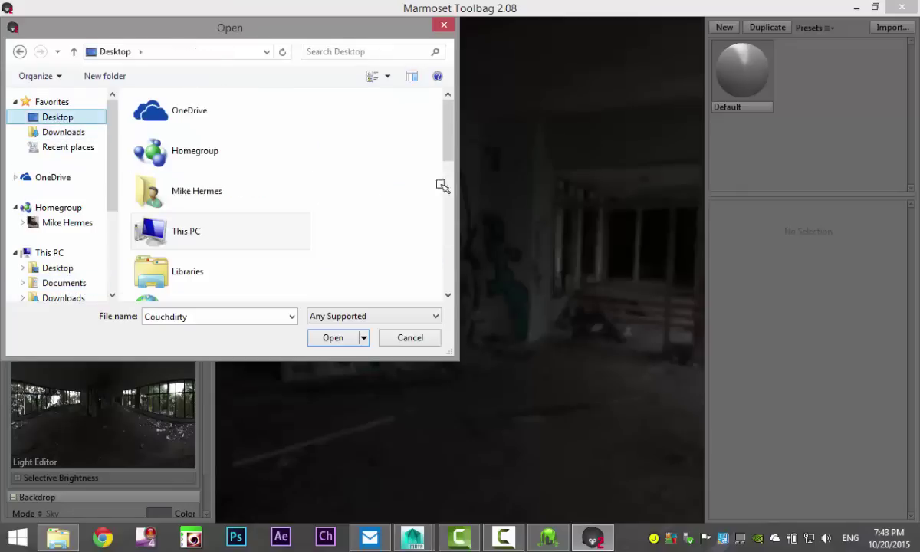
{"action": "left_click_drag", "start_coordinate": [444, 127], "coordinate": [454, 185]}
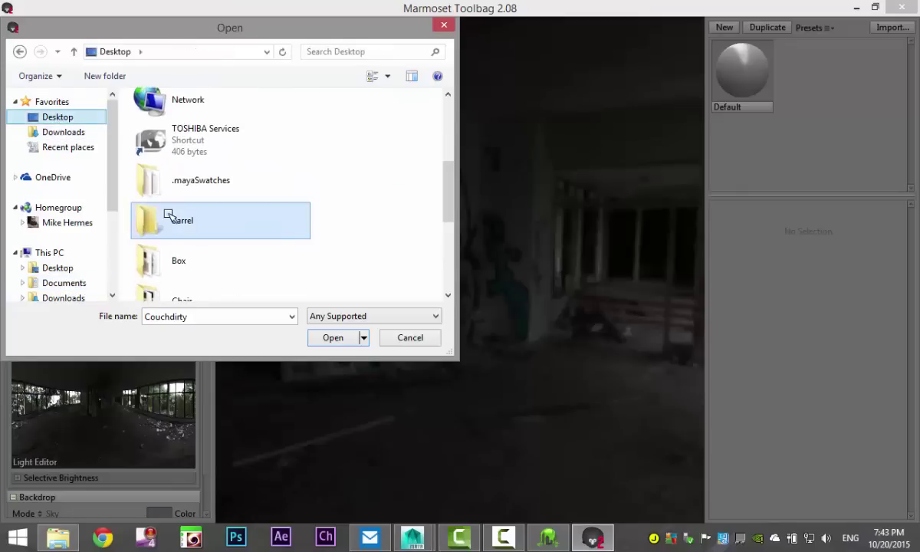
{"action": "double_click", "coordinate": [165, 222]}
{"action": "left_click", "coordinate": [181, 152]}
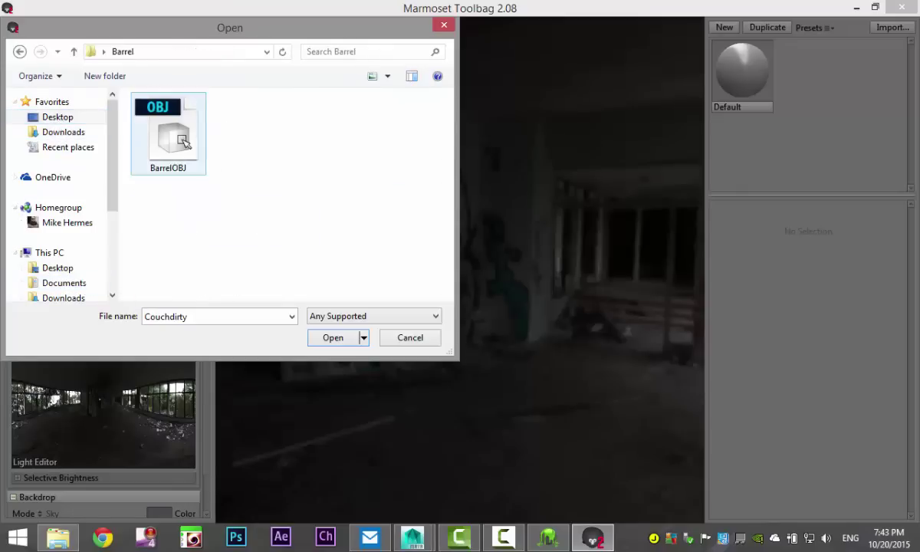
{"action": "left_click", "coordinate": [335, 342]}
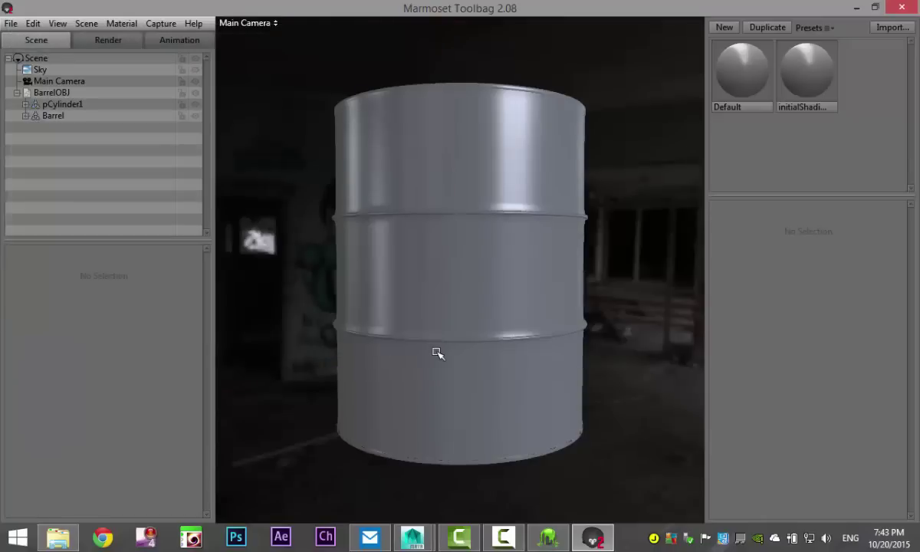
Orbit the camera high above the barrel to look into its open top and bung hole.
{"action": "left_click_drag", "start_coordinate": [458, 358], "coordinate": [471, 427]}
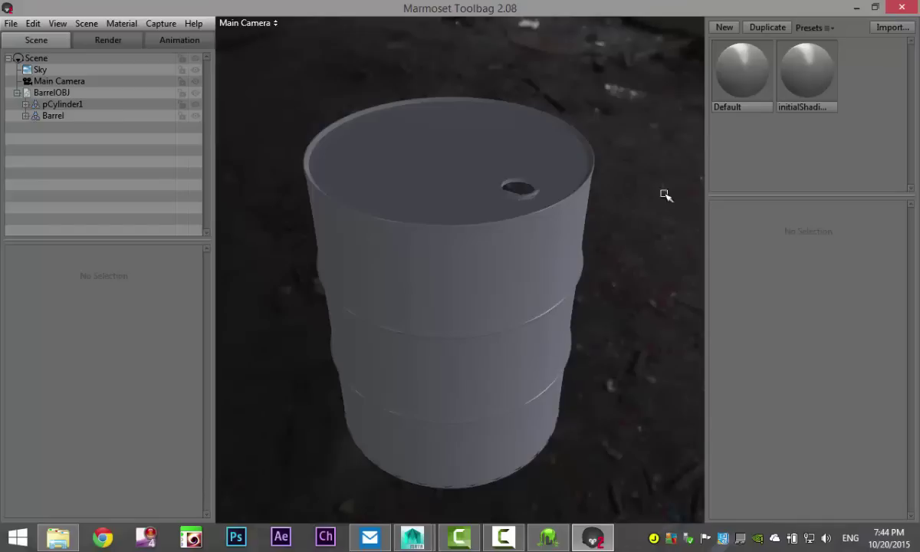
Create NewMat01 with the barrel's _color TARGA as albedo and apply it to the barrel.
{"action": "left_click", "coordinate": [726, 27]}
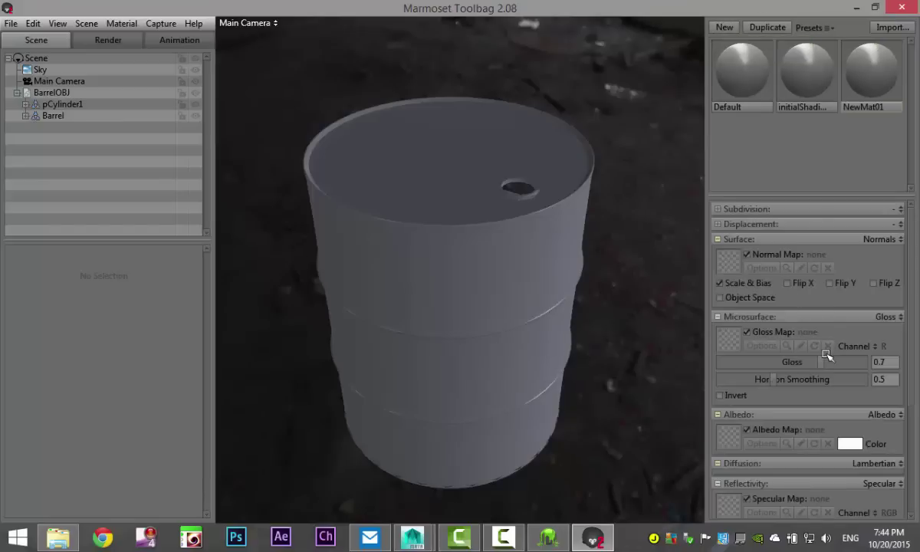
{"action": "left_click", "coordinate": [728, 438]}
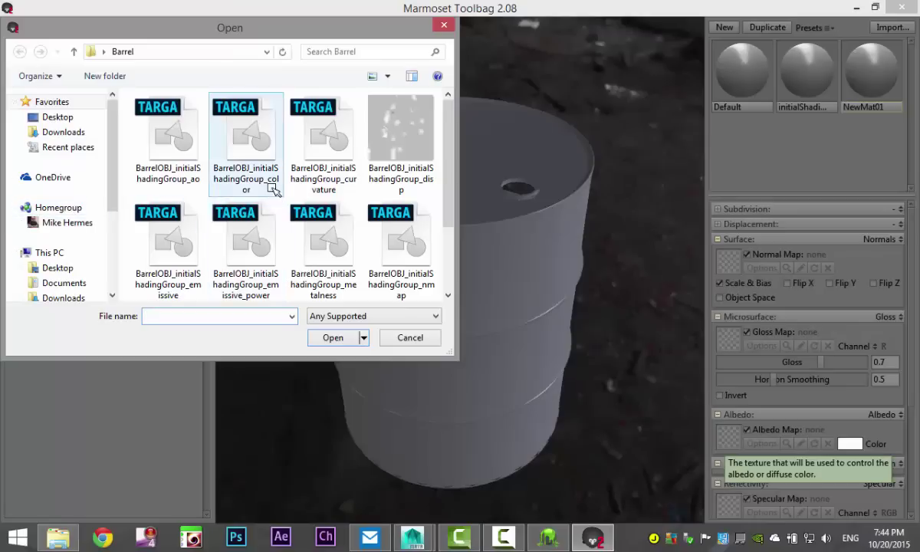
{"action": "left_click", "coordinate": [249, 146]}
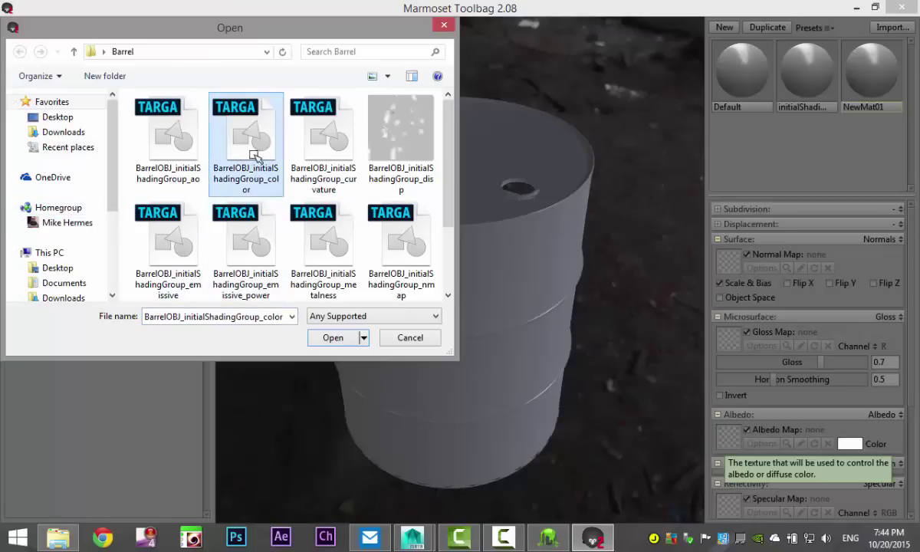
{"action": "left_click", "coordinate": [332, 341]}
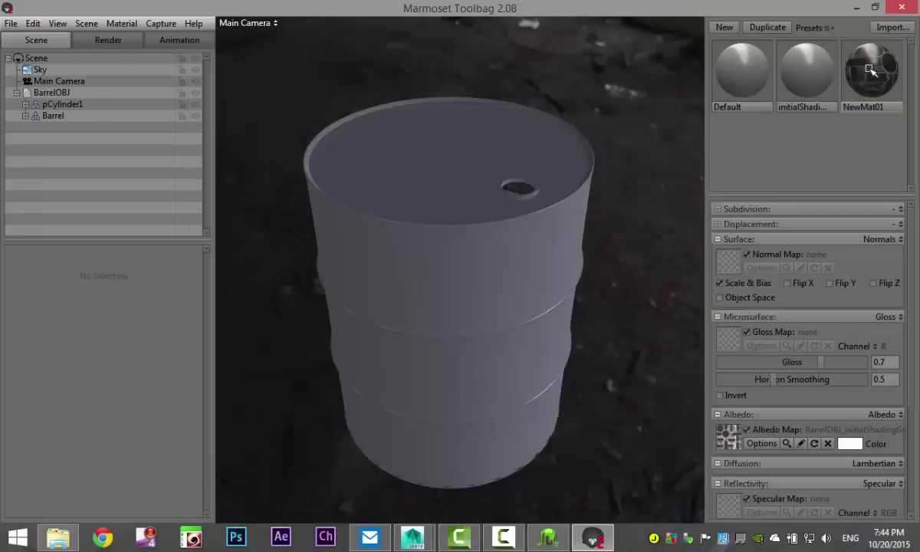
{"action": "left_click_drag", "start_coordinate": [873, 68], "coordinate": [477, 291]}
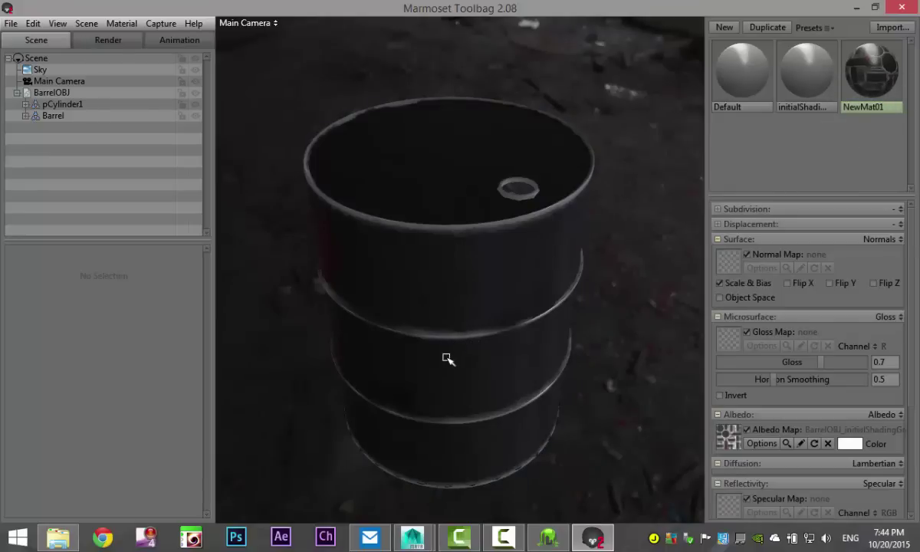
{"action": "left_click_drag", "start_coordinate": [448, 359], "coordinate": [566, 358]}
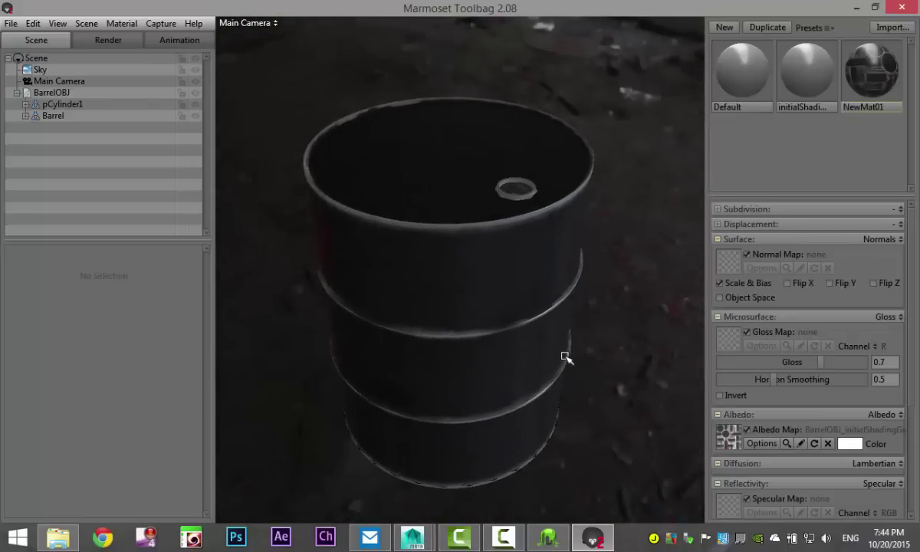
Load BarrelOBJ_initialShadingGroup_nmap as NewMat01's normal map to add surface dents.
{"action": "left_click", "coordinate": [730, 262]}
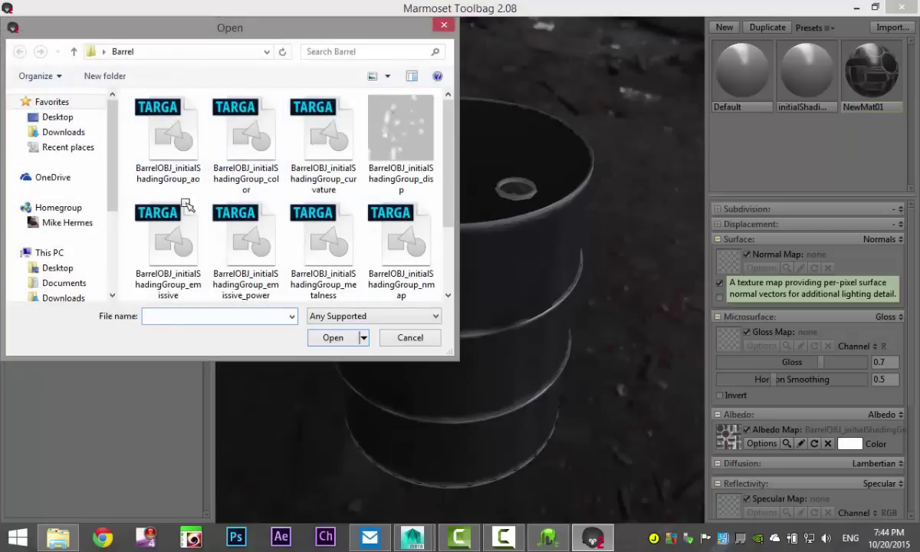
{"action": "left_click_drag", "start_coordinate": [453, 168], "coordinate": [455, 226]}
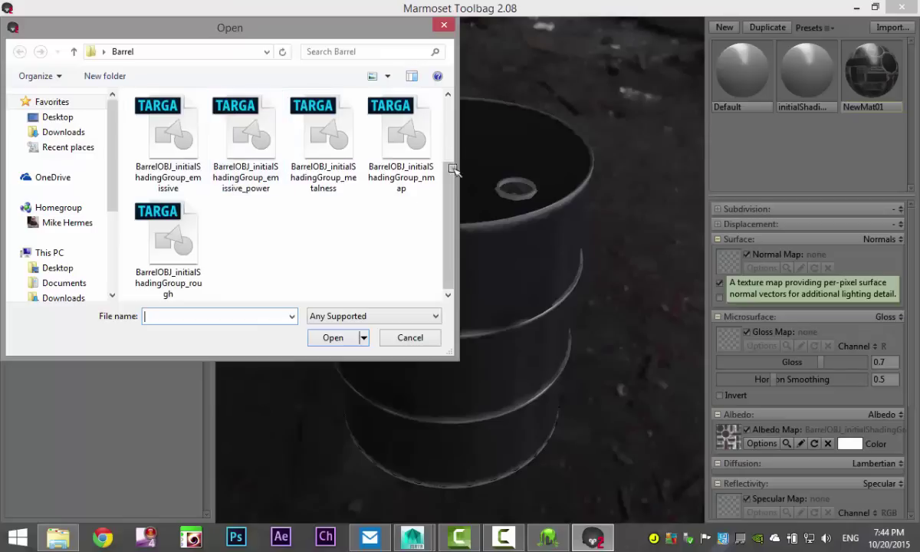
{"action": "left_click_drag", "start_coordinate": [450, 184], "coordinate": [453, 136]}
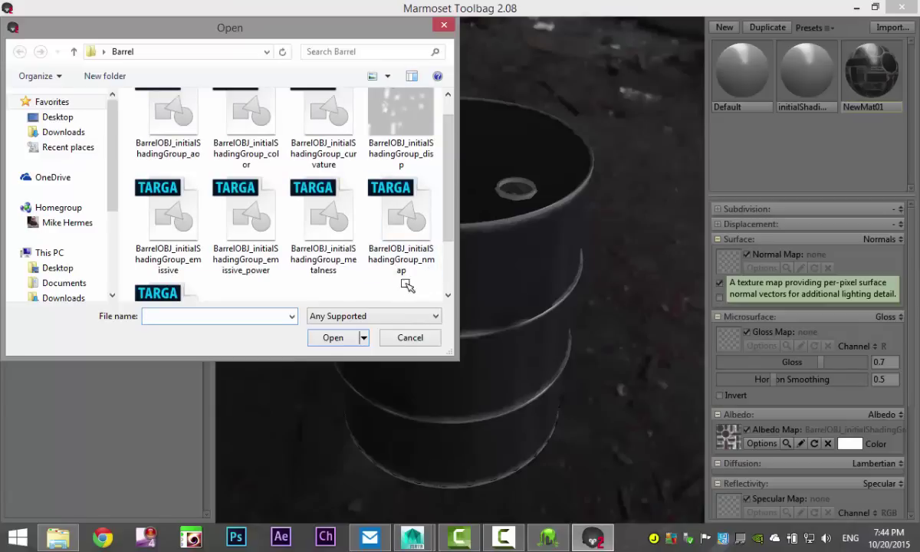
{"action": "left_click", "coordinate": [410, 205]}
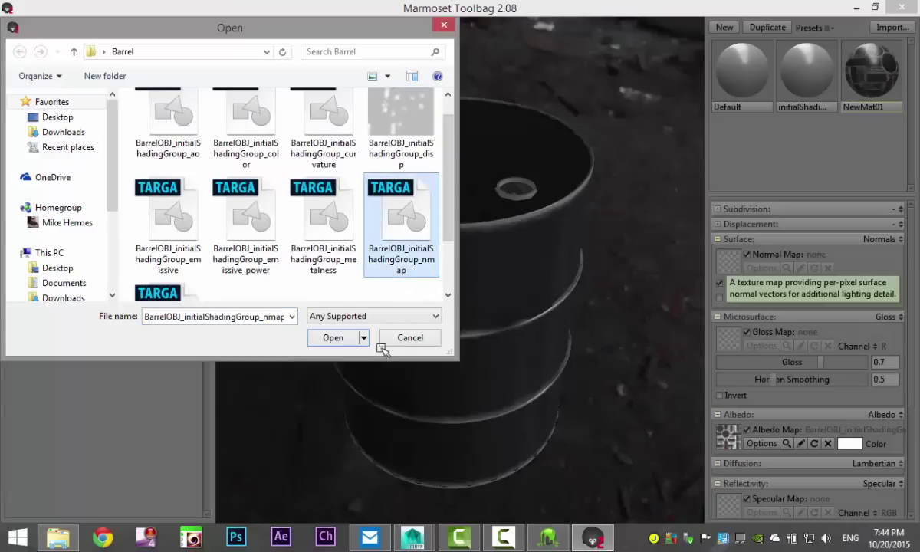
{"action": "left_click", "coordinate": [335, 338]}
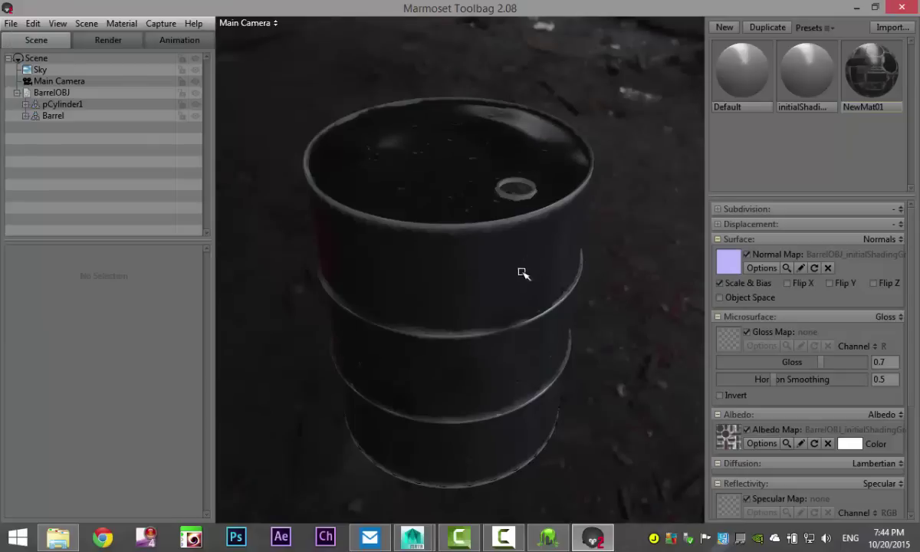
{"action": "left_click_drag", "start_coordinate": [544, 297], "coordinate": [601, 230]}
{"action": "left_click_drag", "start_coordinate": [565, 189], "coordinate": [597, 272]}
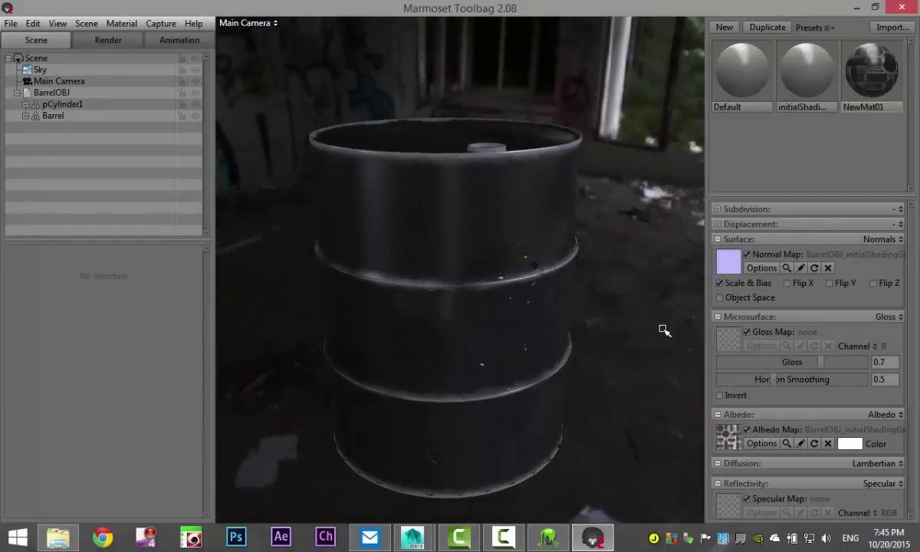
Load the emissive TGA as the specular map and lower specular intensity to 0.614.
{"action": "scroll", "coordinate": [863, 415], "scroll_direction": "down", "scroll_amount": 3}
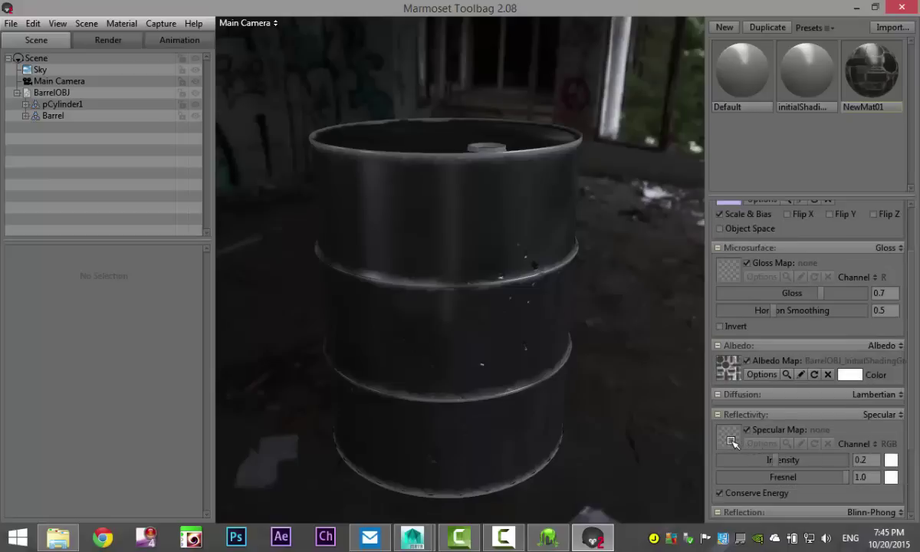
{"action": "left_click", "coordinate": [731, 439]}
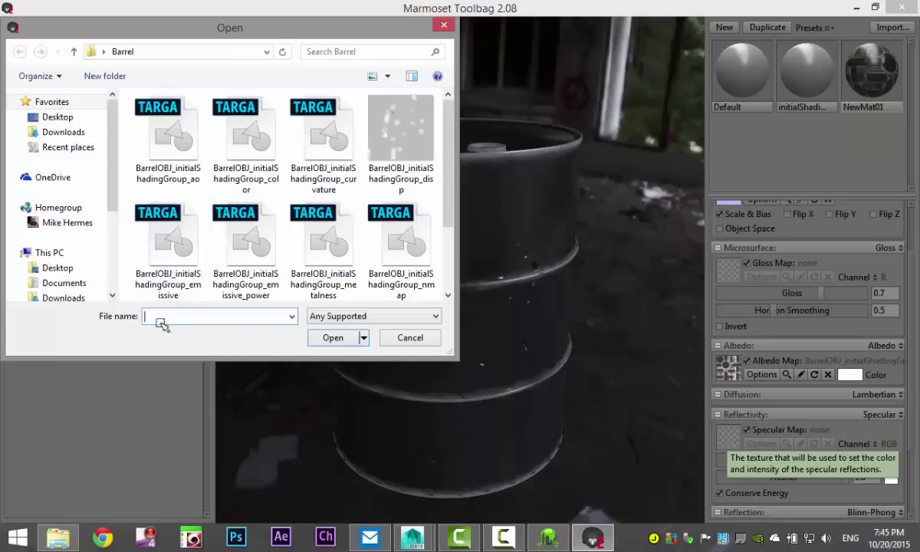
{"action": "left_click", "coordinate": [169, 250]}
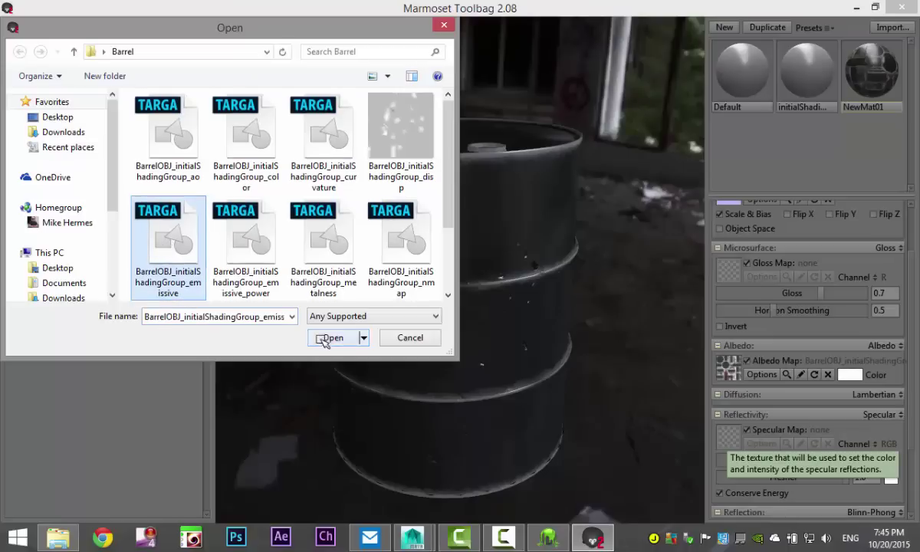
{"action": "left_click", "coordinate": [330, 339]}
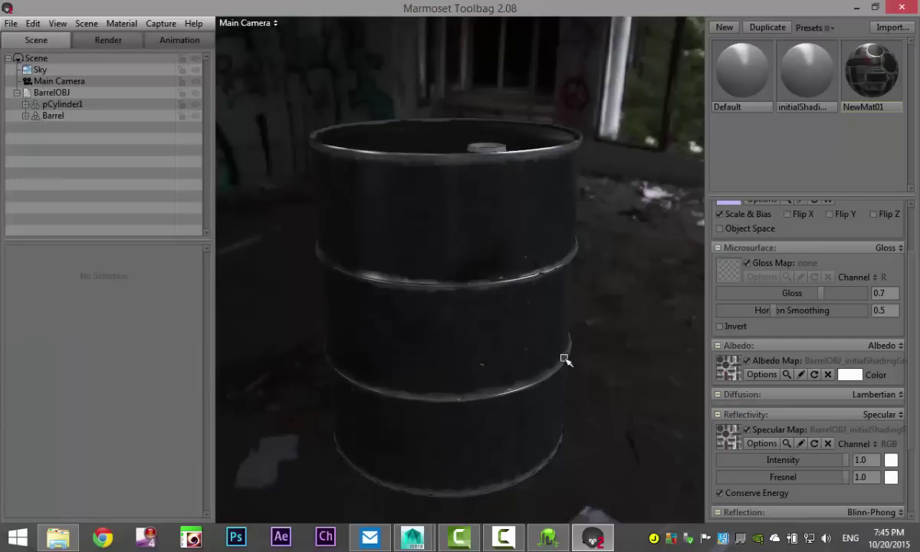
{"action": "left_click_drag", "start_coordinate": [473, 389], "coordinate": [556, 350]}
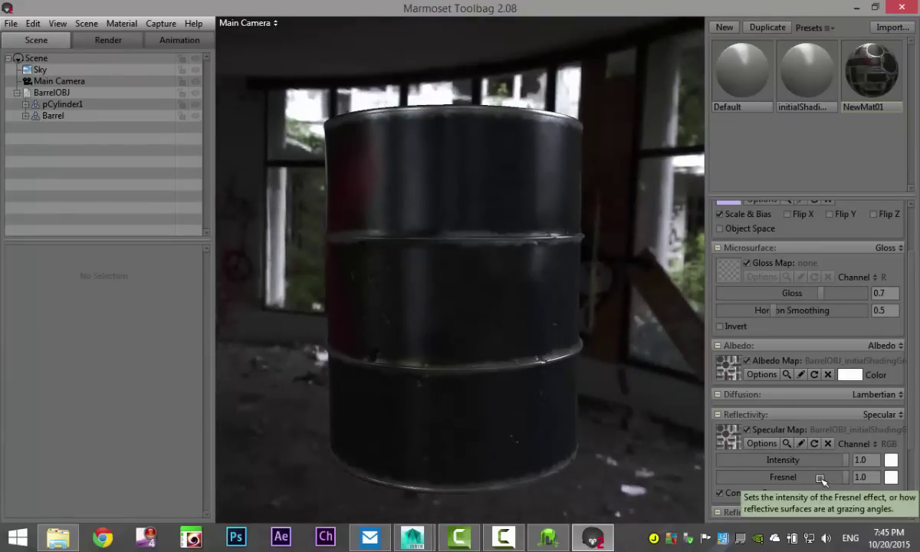
{"action": "left_click_drag", "start_coordinate": [847, 461], "coordinate": [821, 468]}
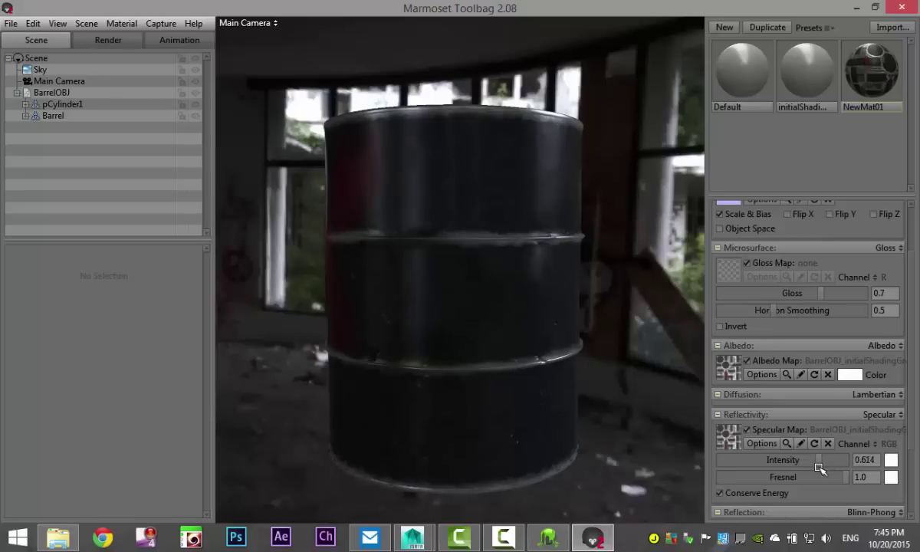
{"action": "left_click_drag", "start_coordinate": [616, 427], "coordinate": [583, 396]}
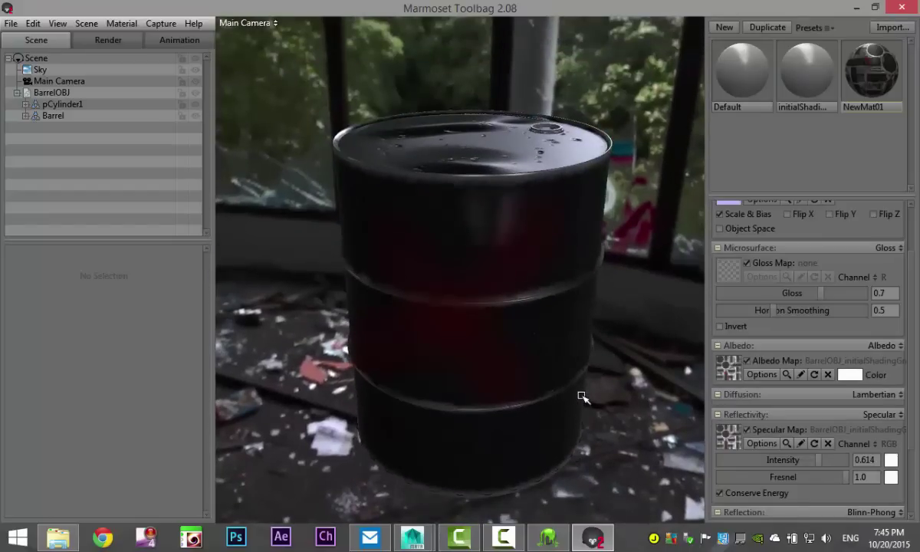
Load the barrel's curvature TGA as NewMat01's gloss map, with gloss at 1.0.
{"action": "left_click", "coordinate": [729, 267]}
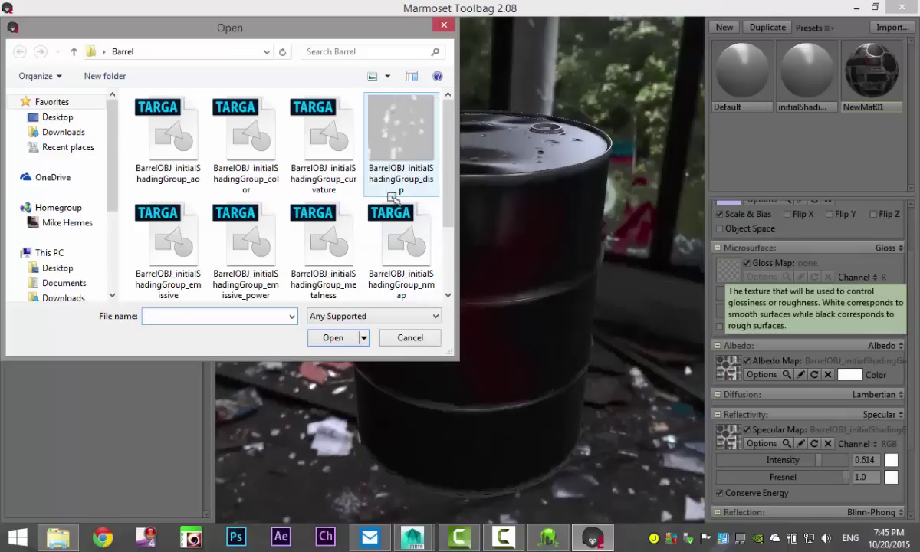
{"action": "left_click", "coordinate": [307, 144]}
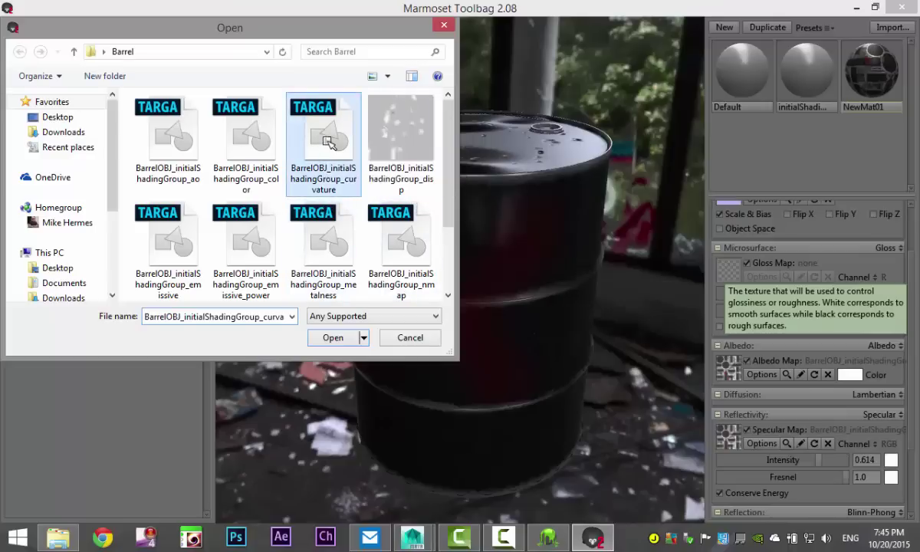
{"action": "left_click", "coordinate": [328, 341]}
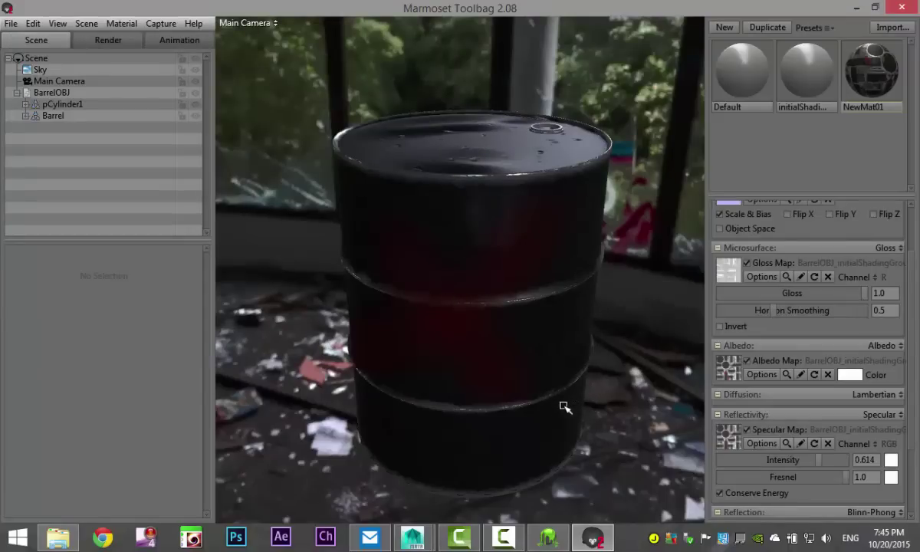
{"action": "left_click_drag", "start_coordinate": [549, 352], "coordinate": [621, 291]}
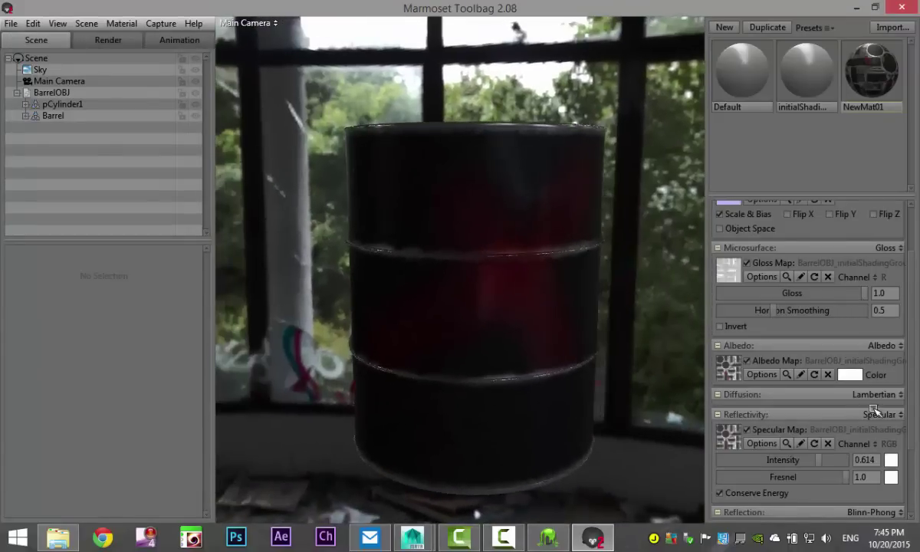
{"action": "scroll", "coordinate": [874, 412], "scroll_direction": "down", "scroll_amount": 3}
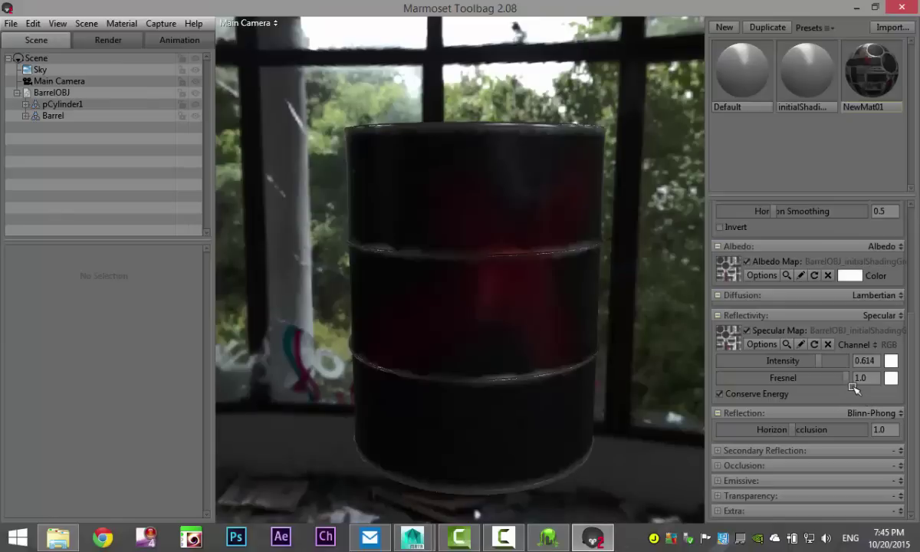
Set the emissive mode to Emissive and load the emissive_power TGA as the emissive map.
{"action": "left_click", "coordinate": [816, 481]}
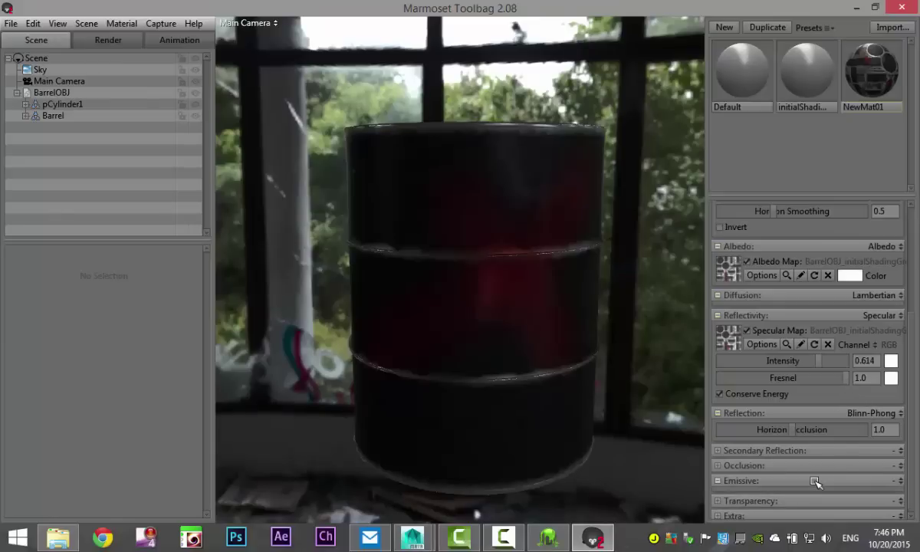
{"action": "left_click", "coordinate": [897, 481]}
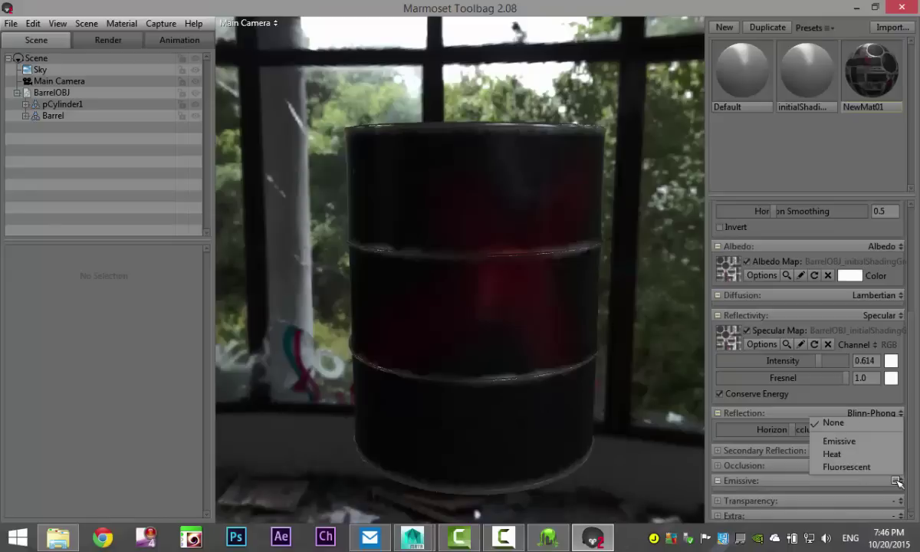
{"action": "left_click", "coordinate": [842, 442]}
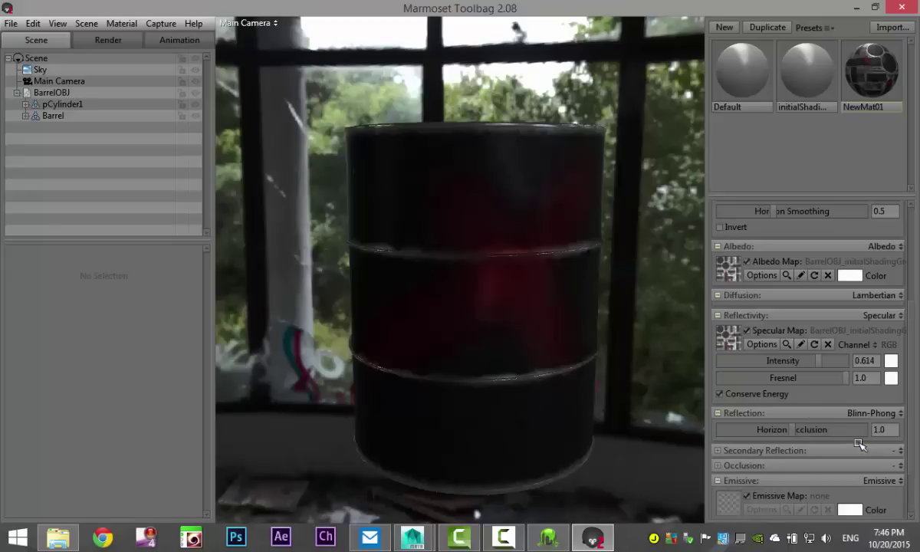
{"action": "left_click", "coordinate": [725, 503]}
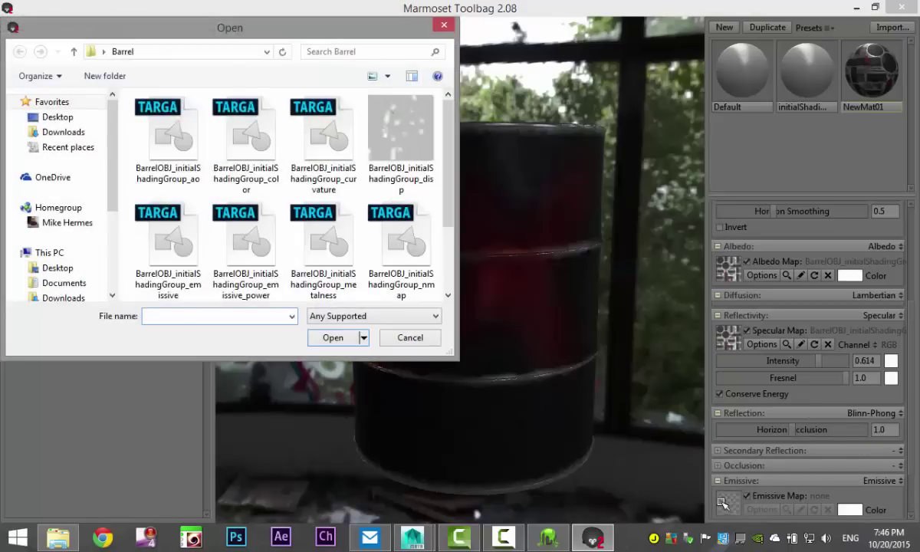
{"action": "left_click_drag", "start_coordinate": [449, 177], "coordinate": [450, 256]}
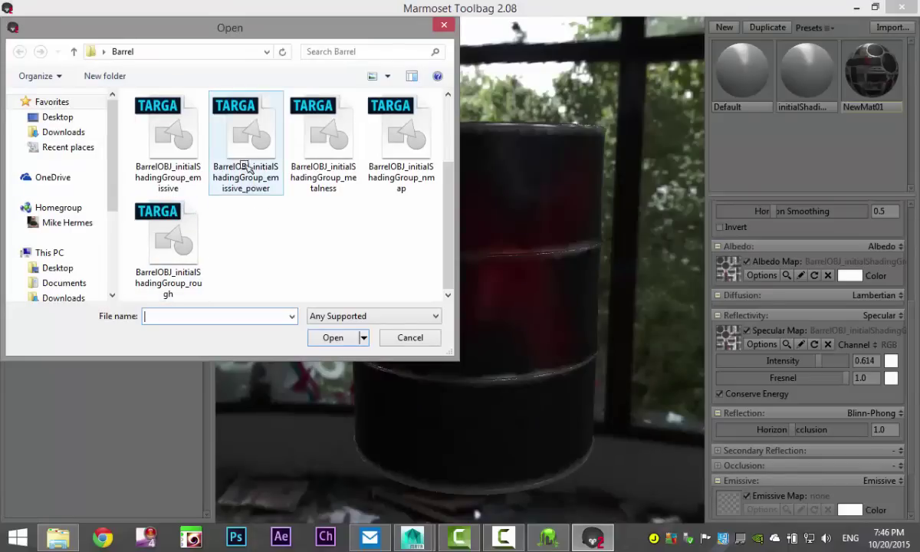
{"action": "left_click", "coordinate": [230, 135]}
{"action": "left_click", "coordinate": [331, 338]}
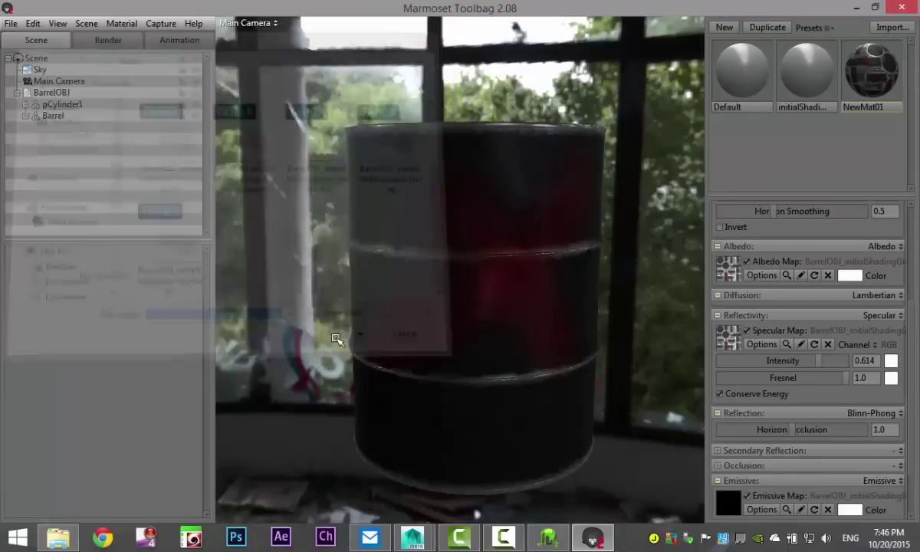
{"action": "scroll", "coordinate": [850, 391], "scroll_direction": "down", "scroll_amount": 2}
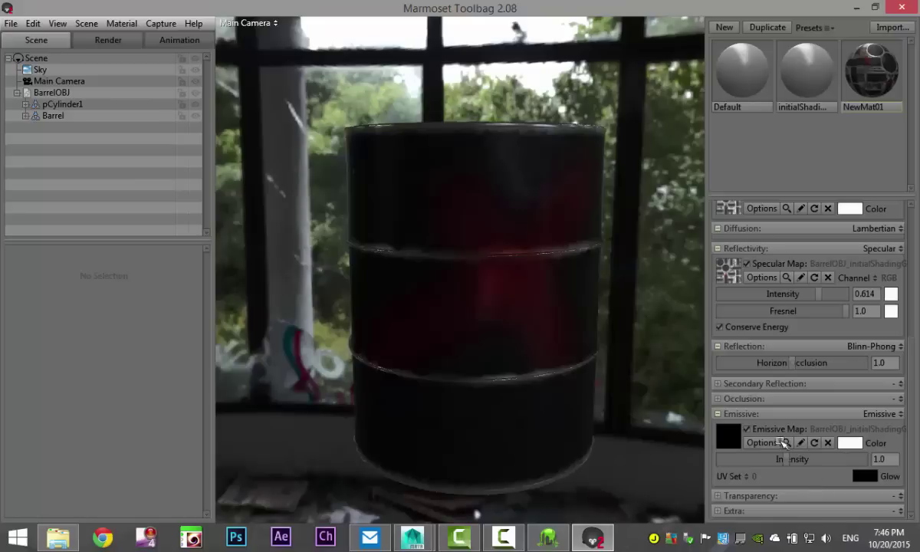
Enable Occlusion mode and load BarrelOBJ_initialShadingGroup_ao.tga as the occlusion map.
{"action": "left_click", "coordinate": [897, 399]}
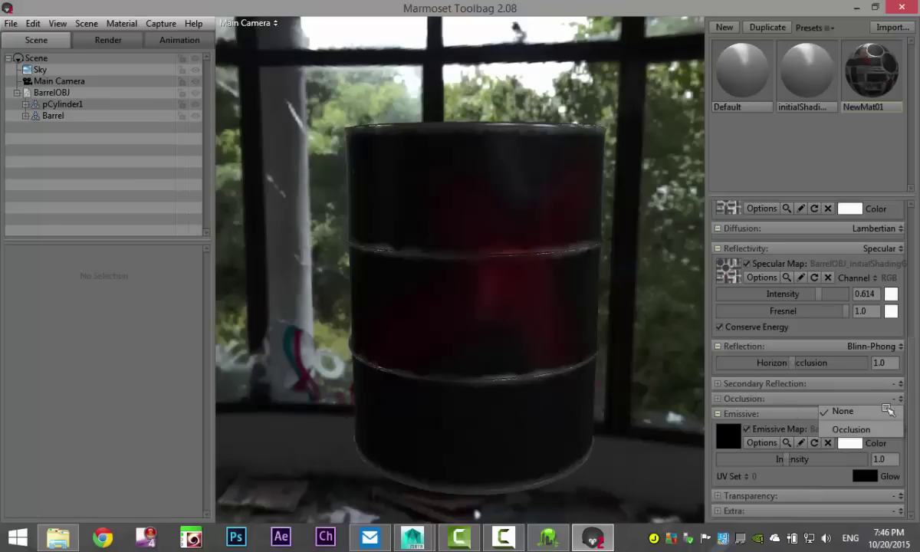
{"action": "left_click", "coordinate": [813, 426]}
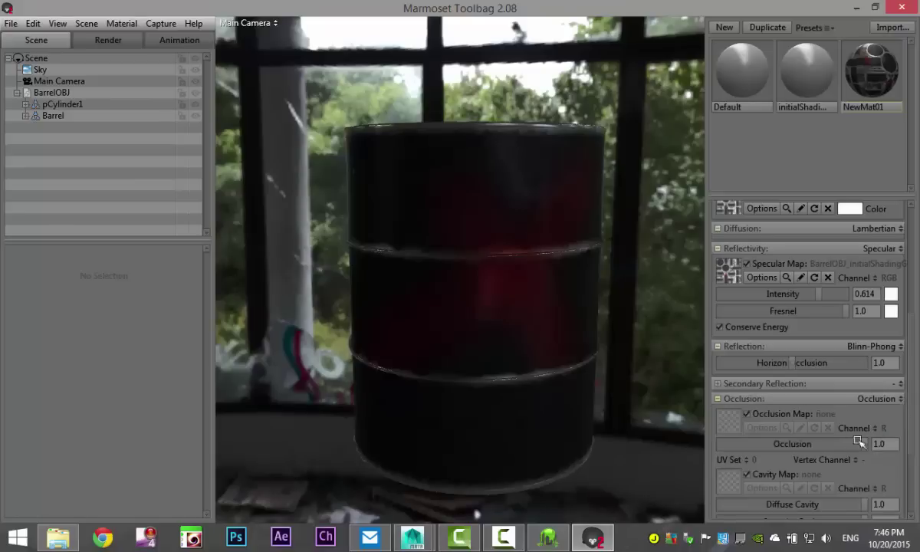
{"action": "left_click", "coordinate": [727, 422]}
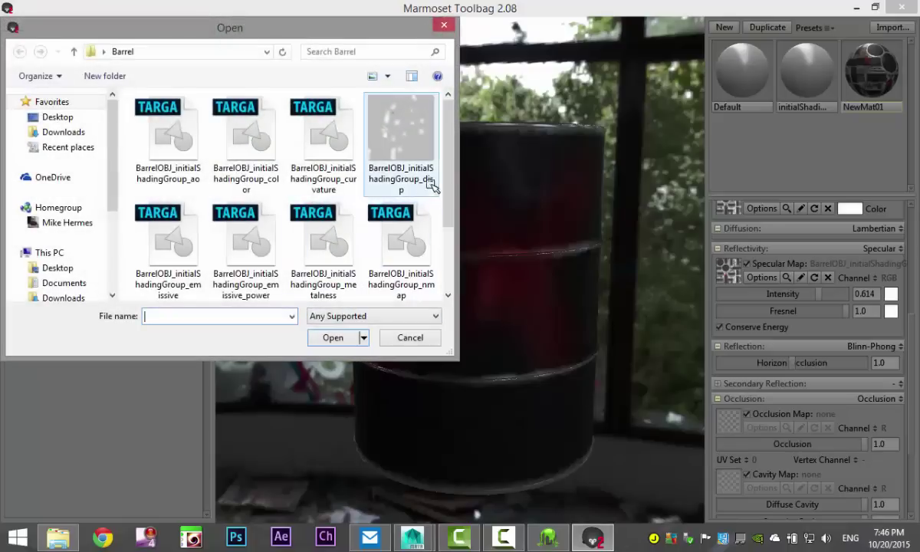
{"action": "left_click_drag", "start_coordinate": [443, 168], "coordinate": [445, 175]}
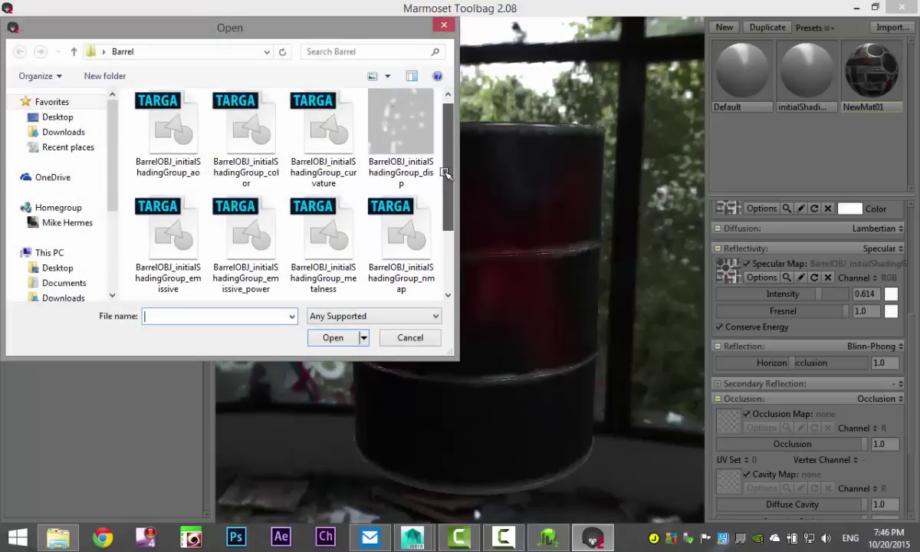
{"action": "left_click", "coordinate": [168, 134]}
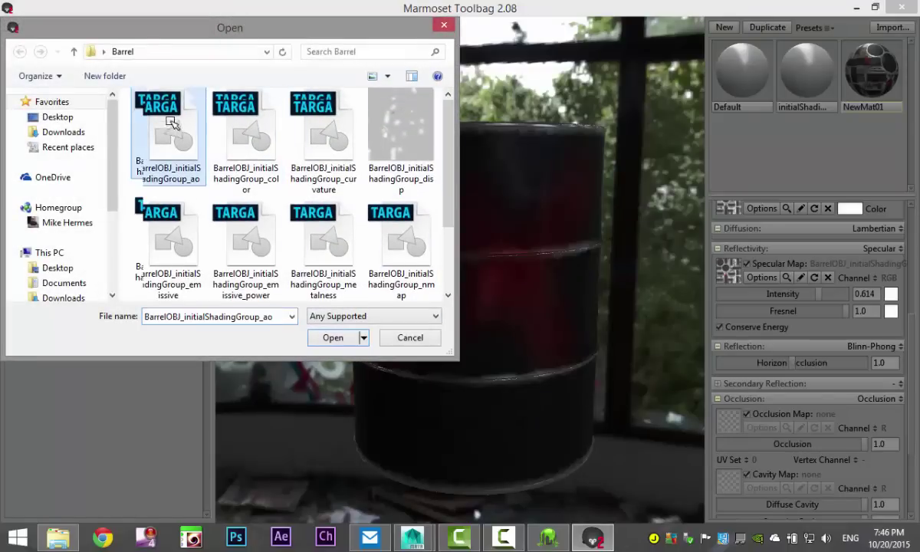
{"action": "left_click", "coordinate": [333, 338]}
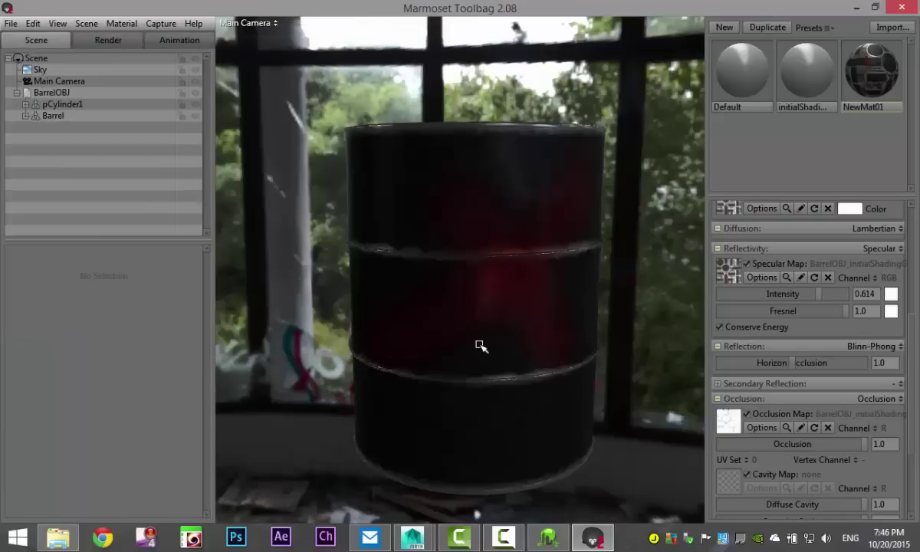
{"action": "left_click_drag", "start_coordinate": [566, 402], "coordinate": [495, 413]}
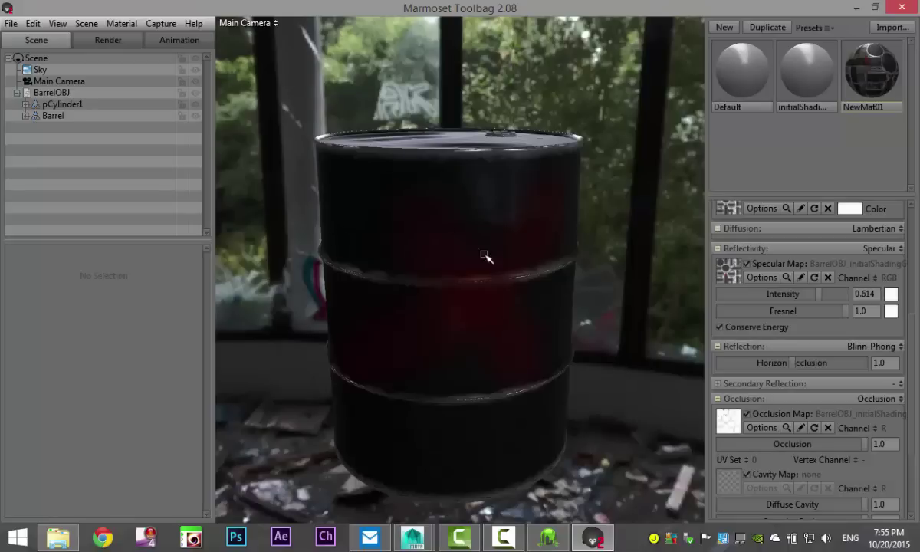
In Viewer Export, enter the title OilBarrel and the author's name.
{"action": "left_click", "coordinate": [11, 23]}
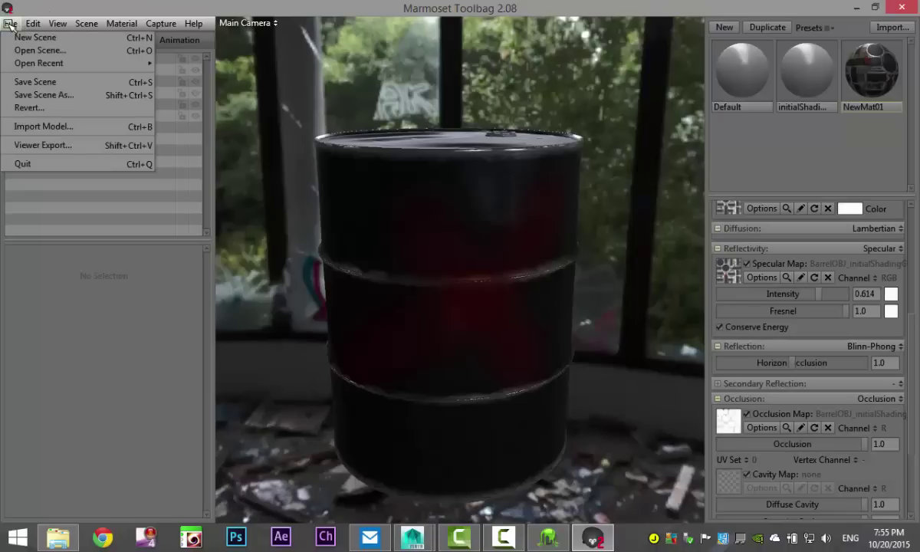
{"action": "left_click", "coordinate": [65, 146]}
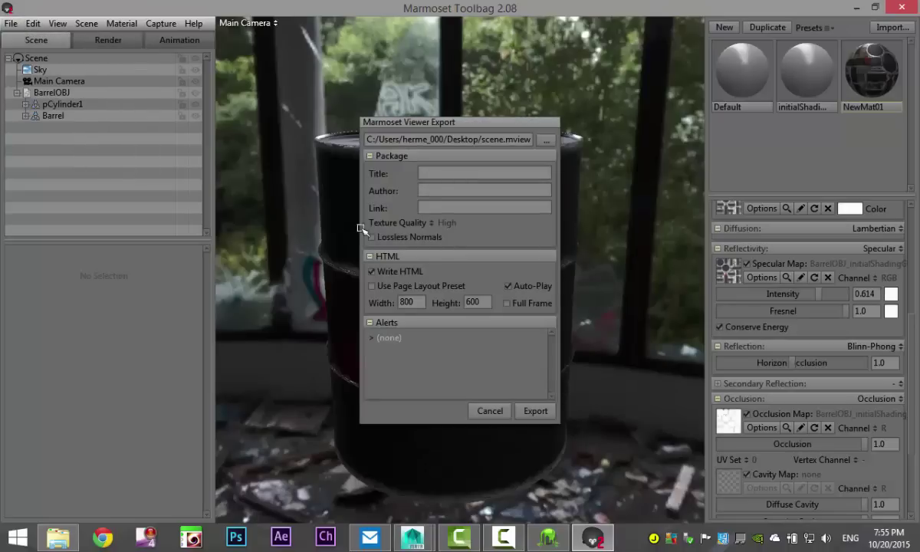
{"action": "left_click", "coordinate": [443, 172]}
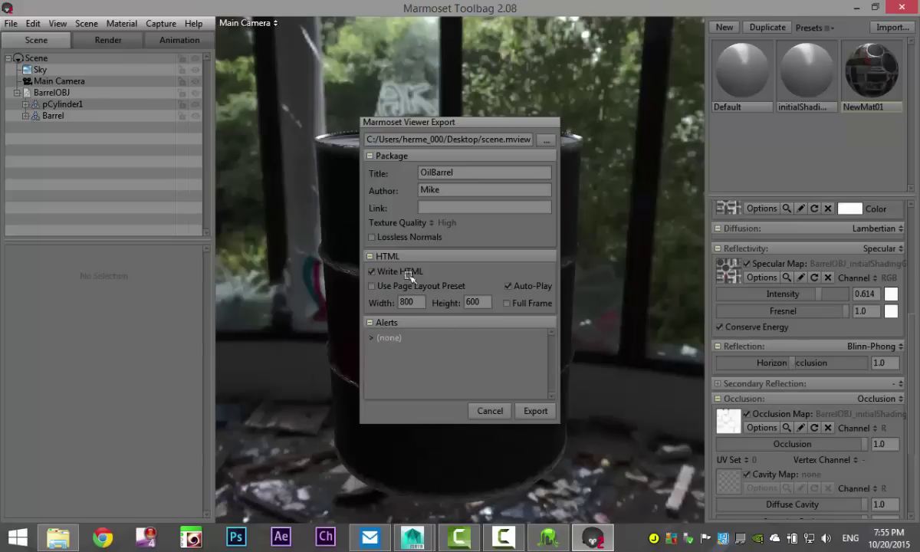
Export the Marmoset Viewer file as OilBarrelView in the Desktop's Barrel folder.
{"action": "left_click", "coordinate": [545, 140]}
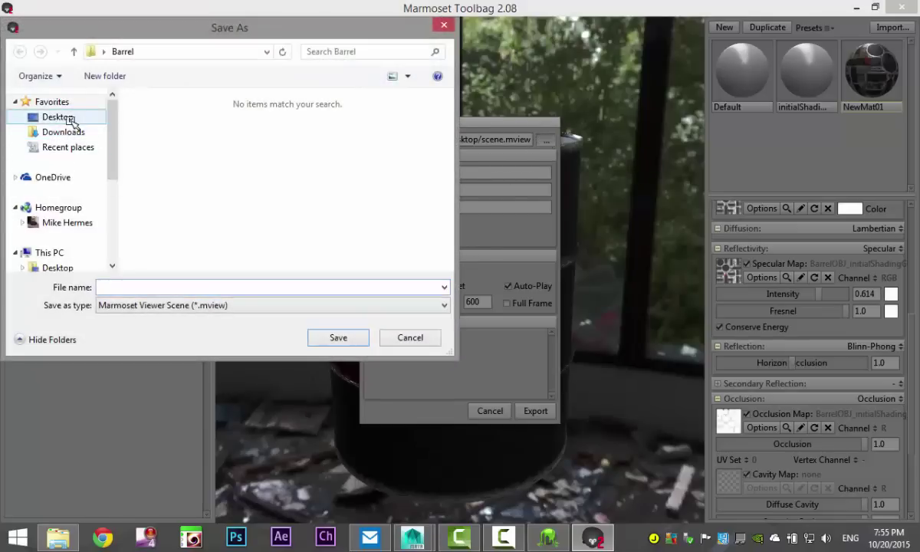
{"action": "left_click", "coordinate": [62, 117]}
{"action": "left_click_drag", "start_coordinate": [445, 128], "coordinate": [448, 175]}
{"action": "double_click", "coordinate": [206, 201]}
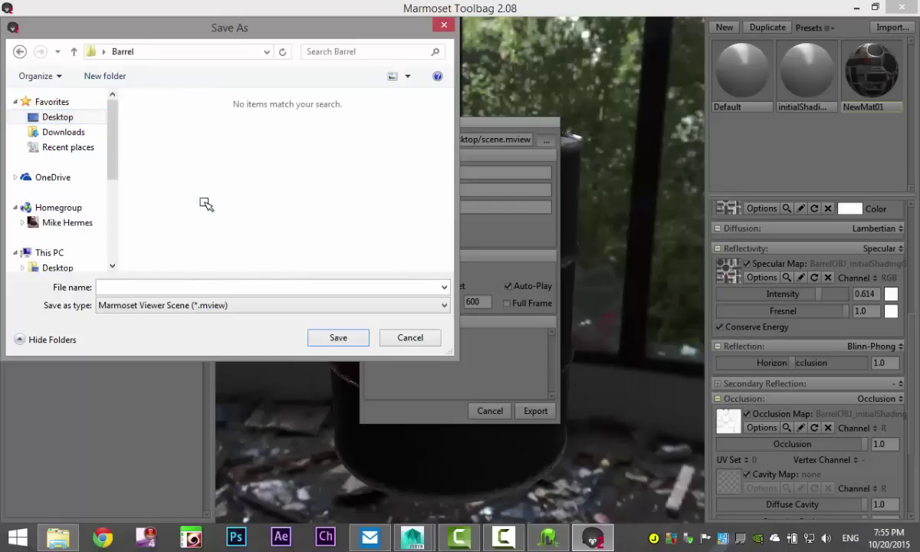
{"action": "left_click", "coordinate": [175, 289]}
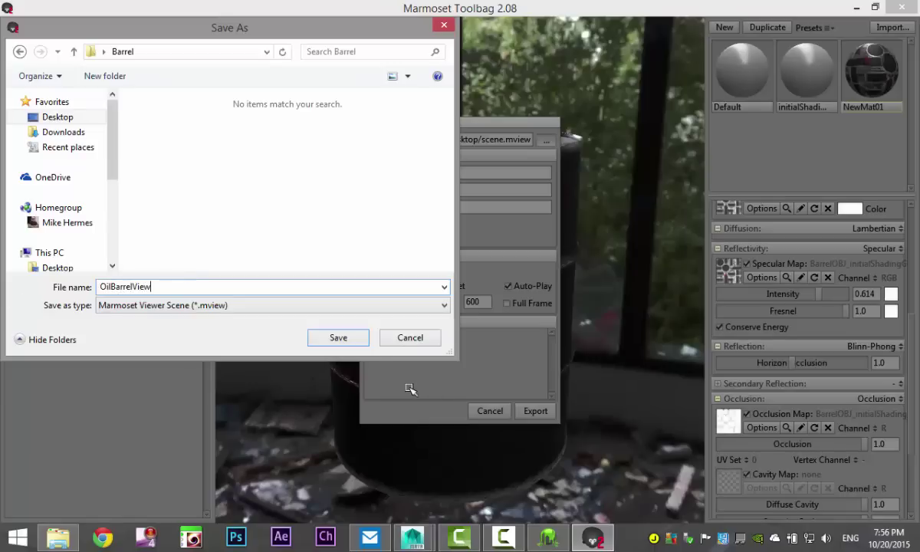
{"action": "left_click", "coordinate": [338, 338]}
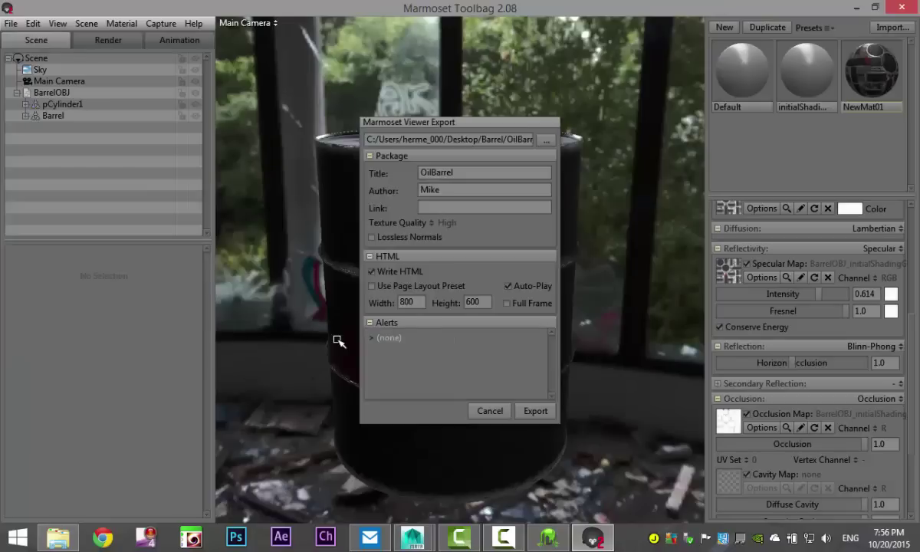
{"action": "left_click", "coordinate": [539, 411]}
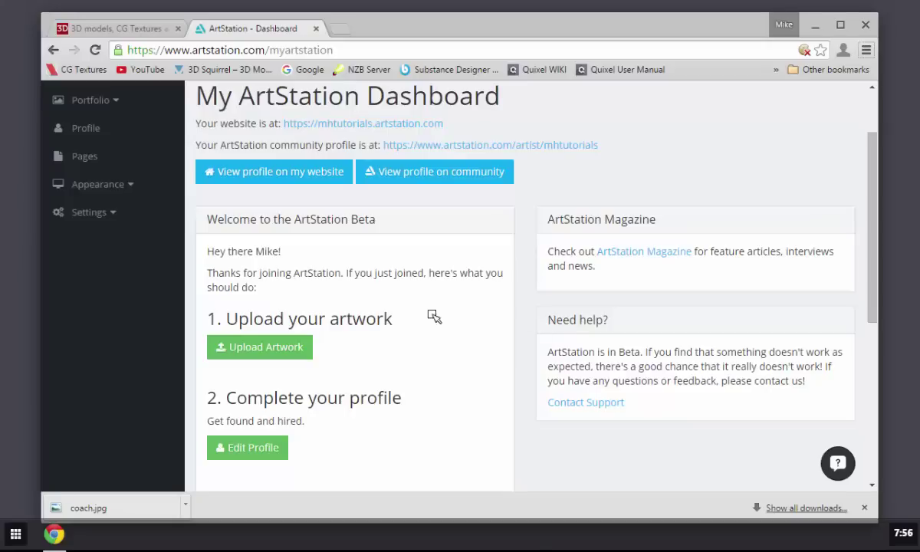
Start a new artwork upload on the Dashboard and enter the title 'Oil Barrel'.
{"action": "scroll", "coordinate": [449, 337], "scroll_direction": "down", "scroll_amount": 1}
{"action": "scroll", "coordinate": [451, 337], "scroll_direction": "up", "scroll_amount": 2}
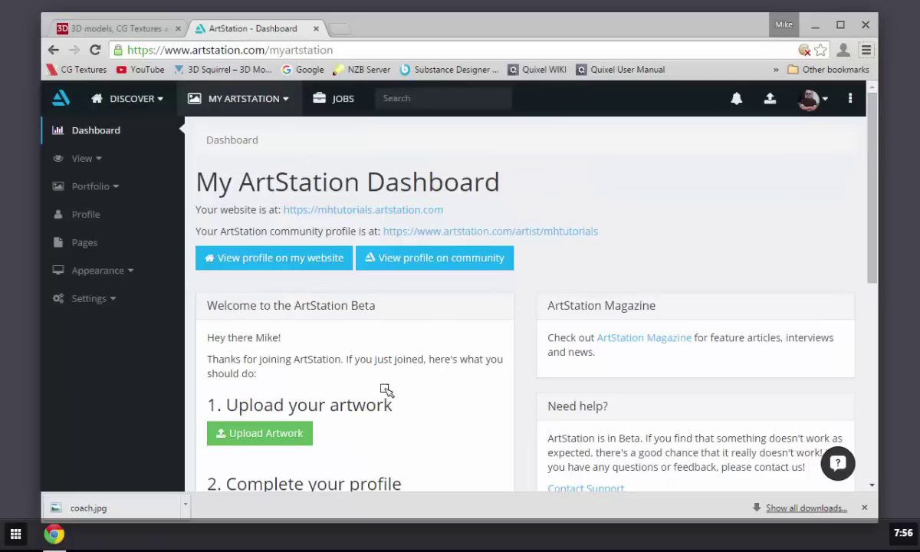
{"action": "left_click", "coordinate": [285, 433]}
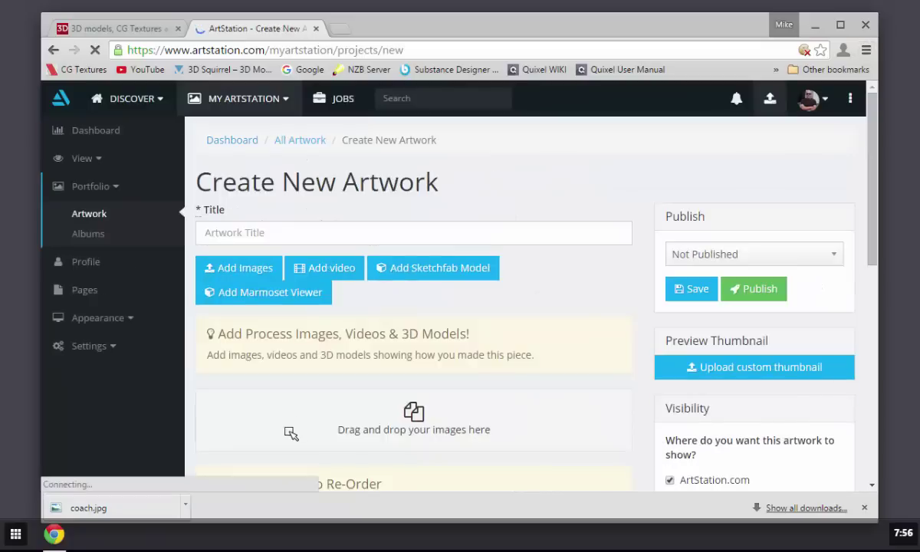
{"action": "left_click", "coordinate": [278, 237]}
{"action": "type", "text": "O"}
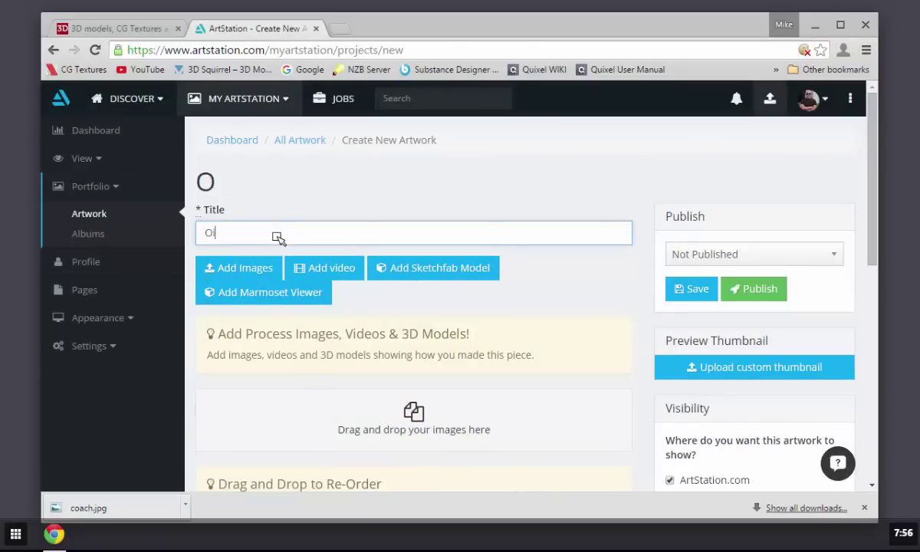
{"action": "type", "text": "il Barrel"}
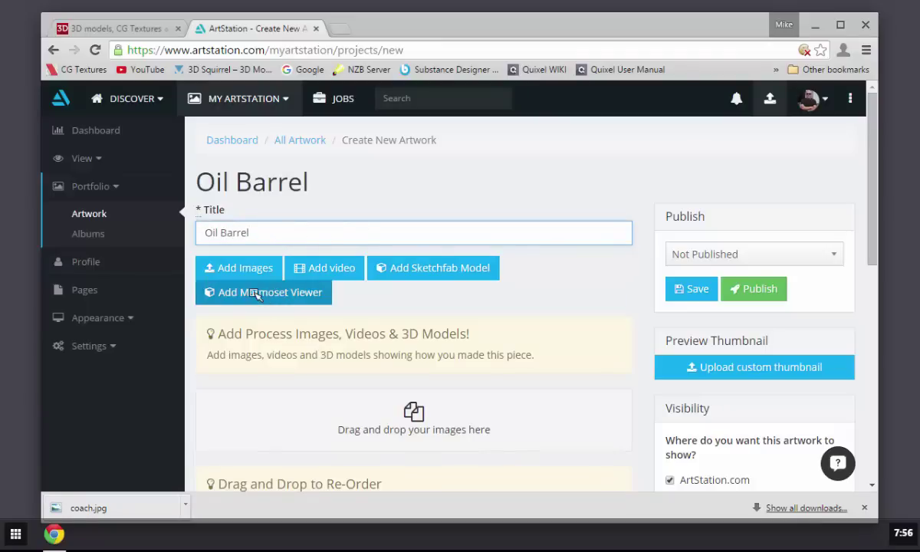
Add a Marmoset Viewer scene, browsing up from the Cabinet folder to This PC's Desktop.
{"action": "left_click", "coordinate": [291, 294]}
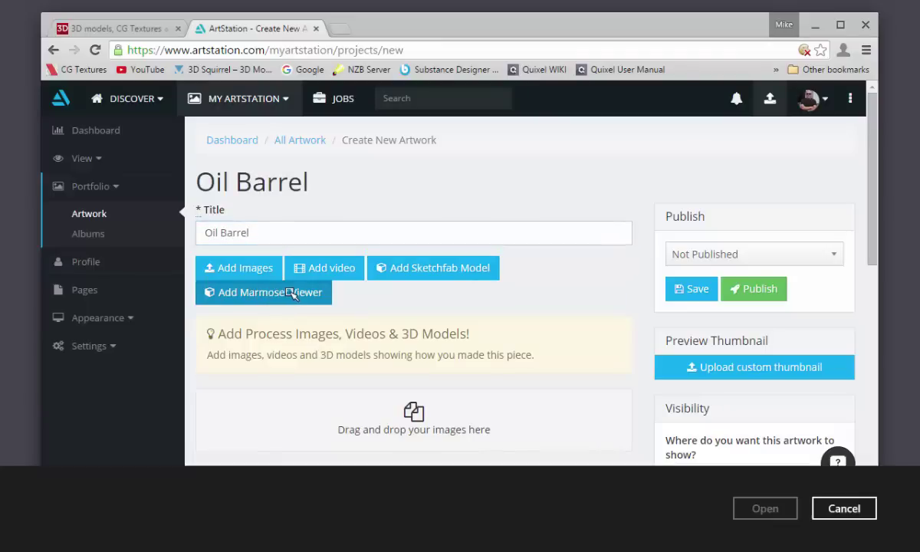
{"action": "left_click", "coordinate": [122, 112]}
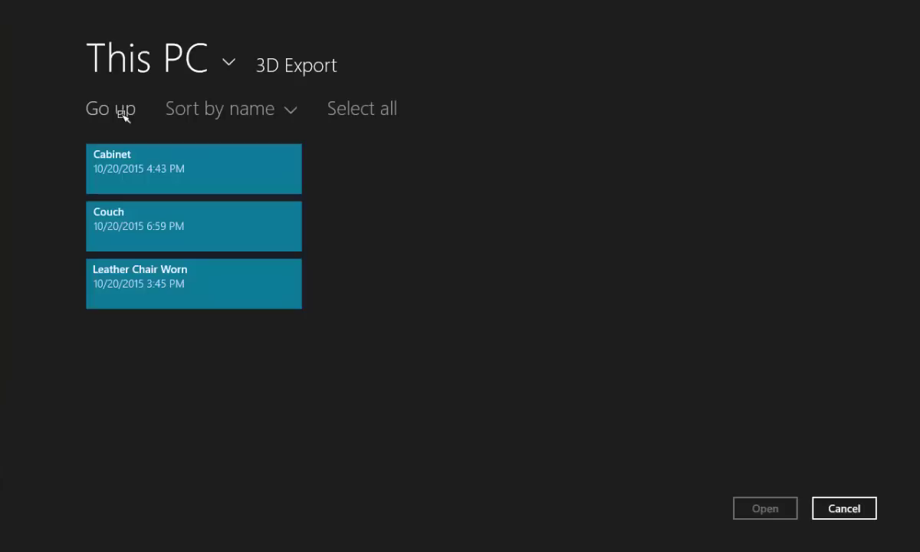
{"action": "left_click", "coordinate": [122, 112]}
{"action": "left_click", "coordinate": [123, 112]}
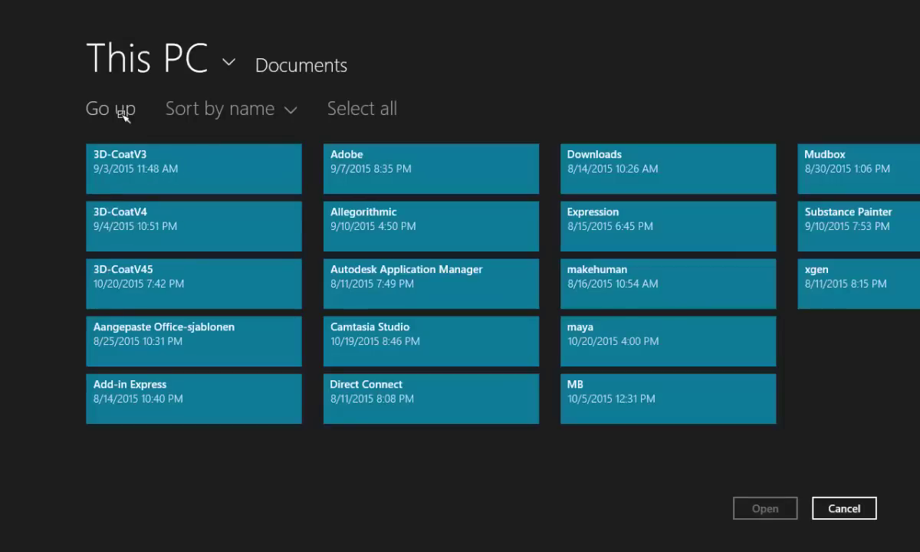
{"action": "left_click", "coordinate": [122, 113]}
{"action": "left_click", "coordinate": [129, 154]}
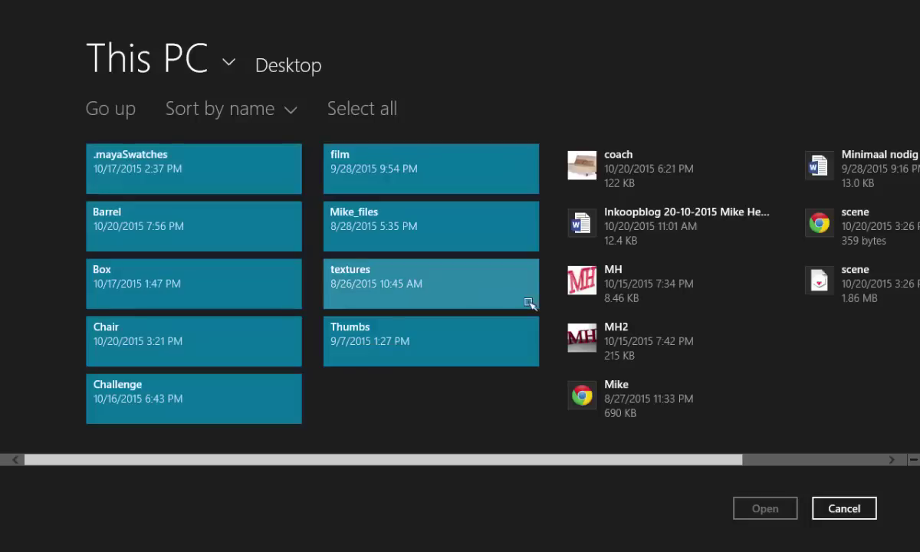
Upload the OilBarrelView .mview file from the Desktop's Barrel folder.
{"action": "scroll", "coordinate": [661, 343], "scroll_direction": "right", "scroll_amount": 3}
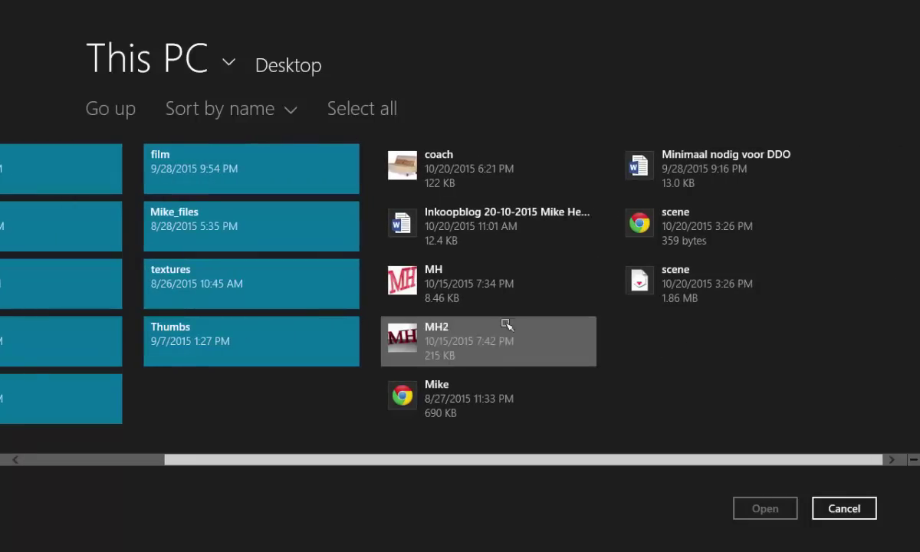
{"action": "scroll", "coordinate": [304, 254], "scroll_direction": "left", "scroll_amount": 3}
{"action": "left_click", "coordinate": [125, 235]}
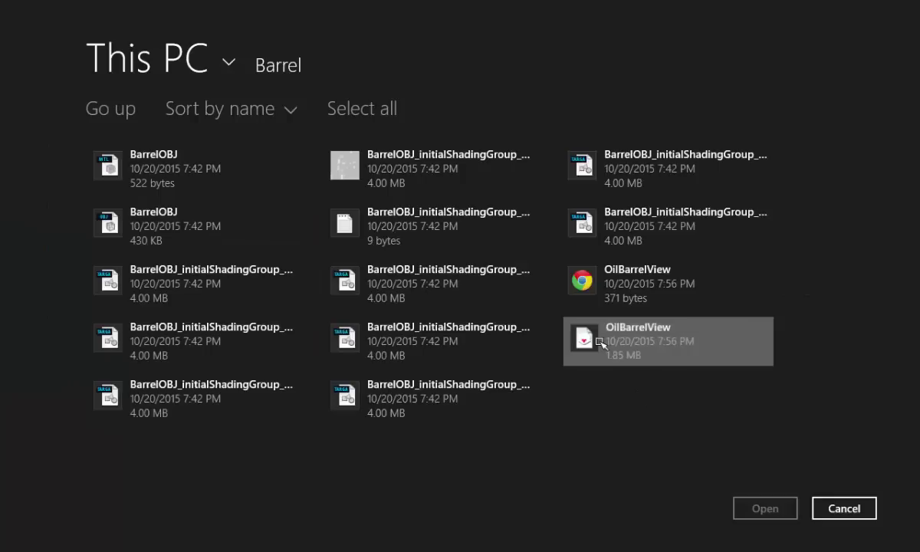
{"action": "left_click", "coordinate": [583, 341]}
{"action": "left_click", "coordinate": [759, 507]}
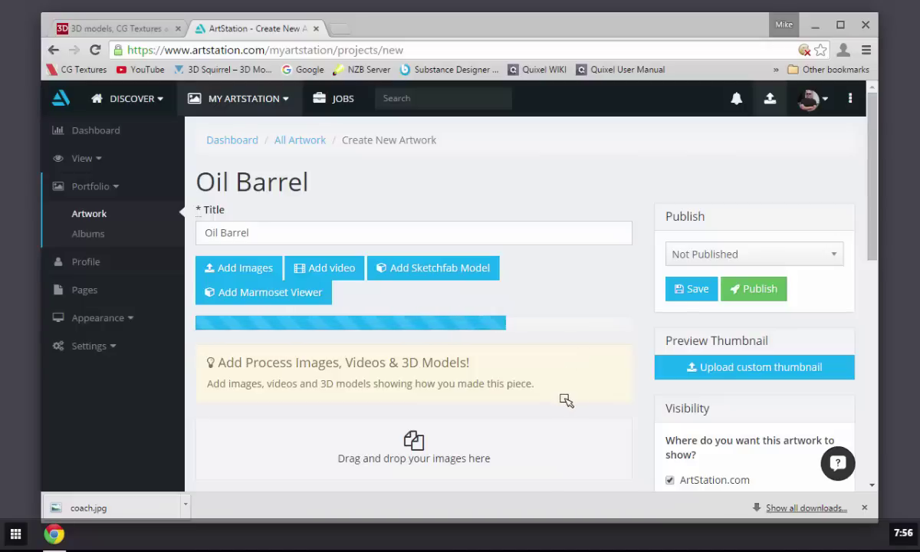
Save the new Oil Barrel artwork.
{"action": "scroll", "coordinate": [564, 399], "scroll_direction": "down", "scroll_amount": 3}
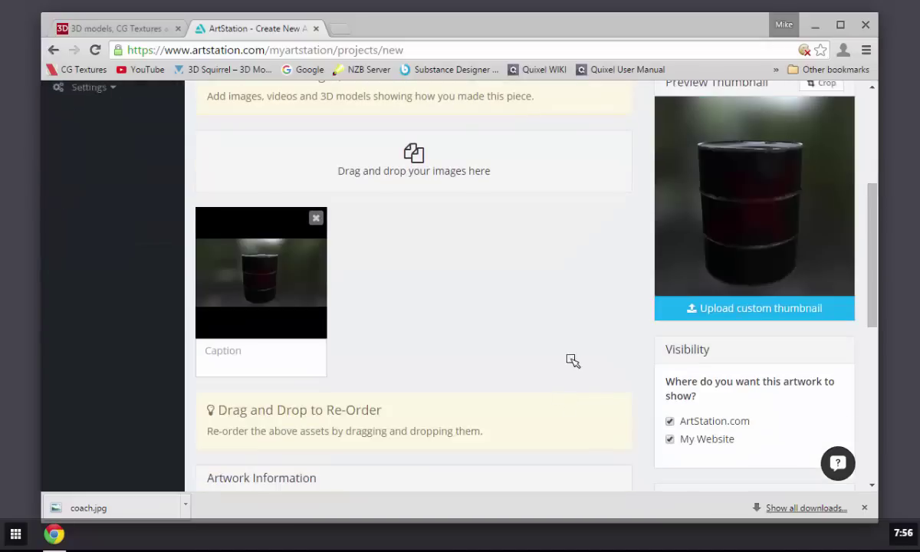
{"action": "scroll", "coordinate": [573, 361], "scroll_direction": "down", "scroll_amount": 2}
{"action": "scroll", "coordinate": [432, 399], "scroll_direction": "down", "scroll_amount": 3}
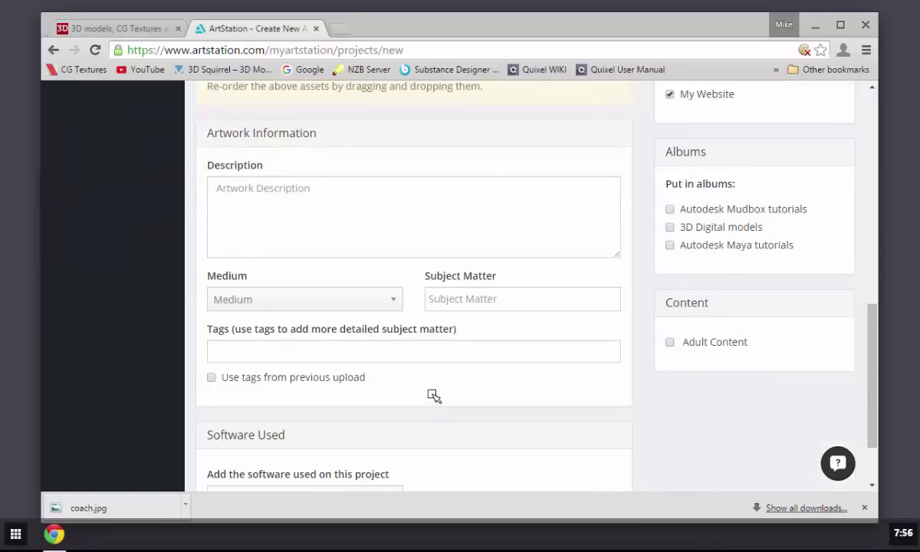
{"action": "left_click", "coordinate": [228, 467]}
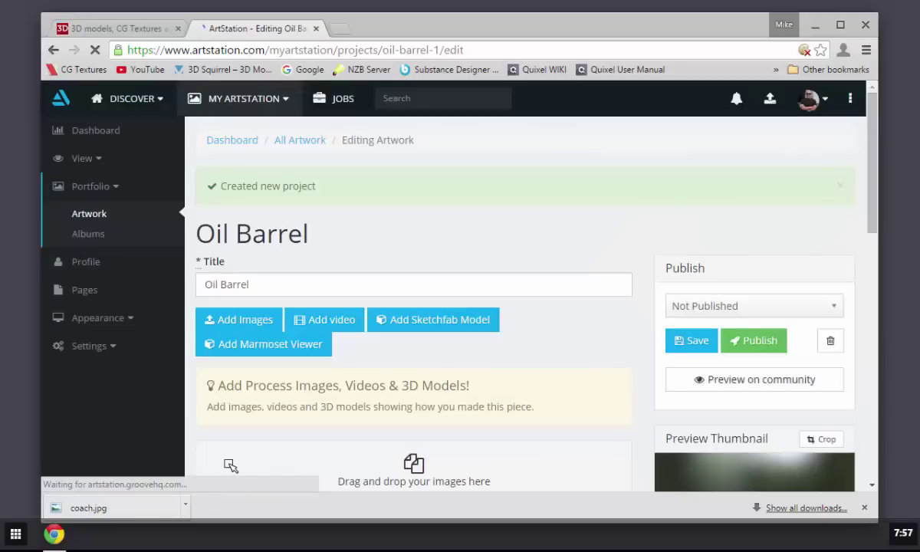
Publish Oil Barrel and play the barrel scene on its community page.
{"action": "left_click", "coordinate": [759, 342]}
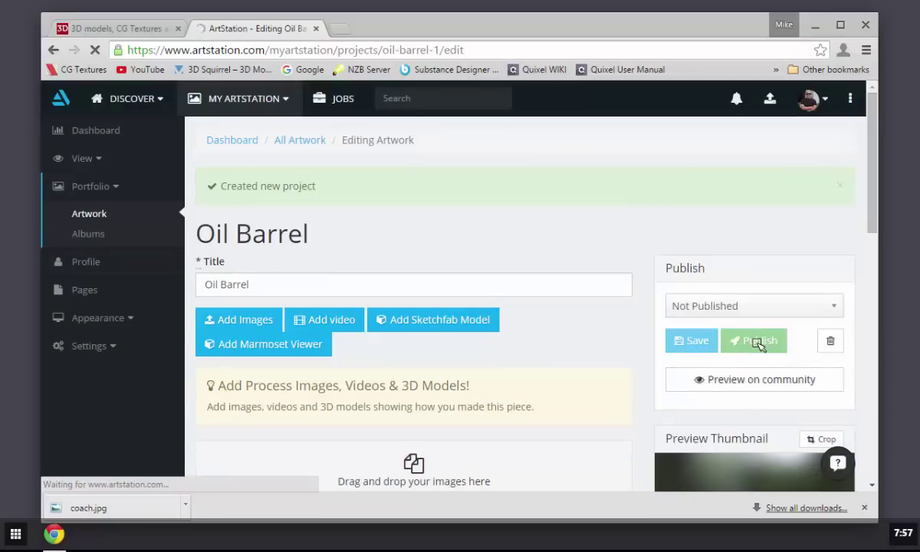
{"action": "left_click", "coordinate": [761, 380]}
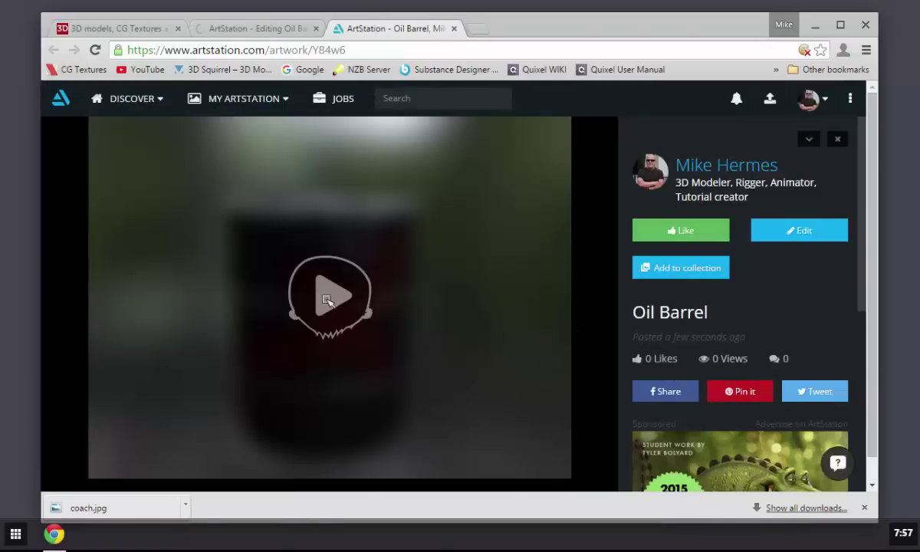
{"action": "left_click", "coordinate": [328, 298]}
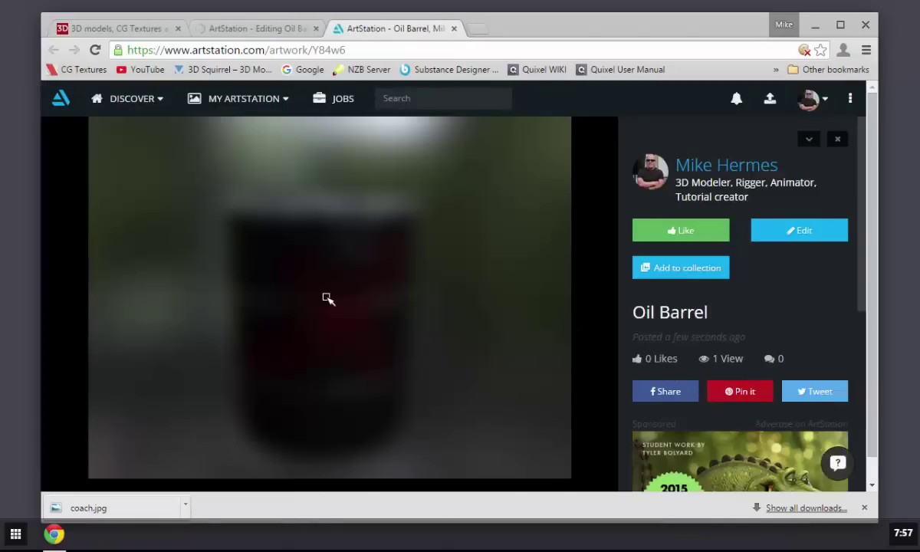